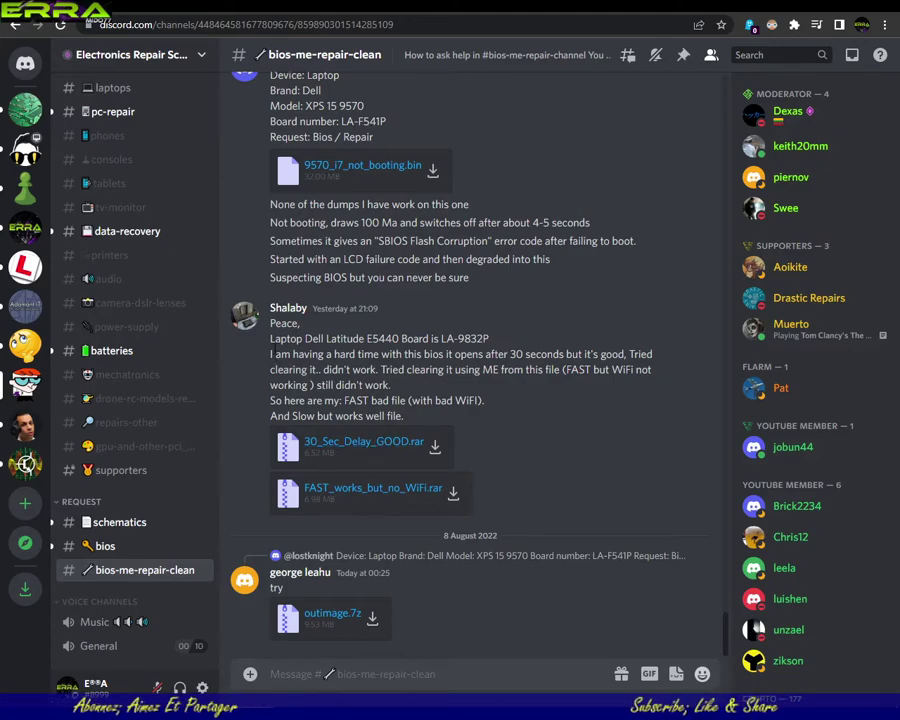
Read the Latitude E5440 request, highlighting the failed ME-clearing description and the attached-file notes.
{"action": "mouse_move", "coordinate": [270, 338]}
{"action": "left_mouse_down"}
{"action": "mouse_move", "coordinate": [446, 356]}
{"action": "mouse_move", "coordinate": [519, 408]}
{"action": "left_mouse_up"}
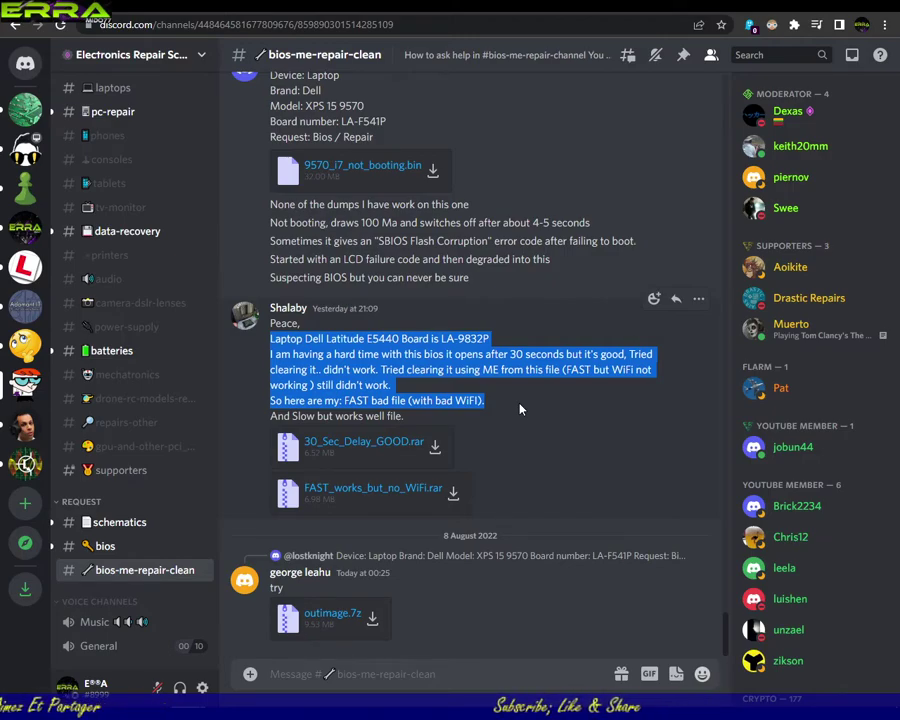
{"action": "left_click", "coordinate": [569, 421]}
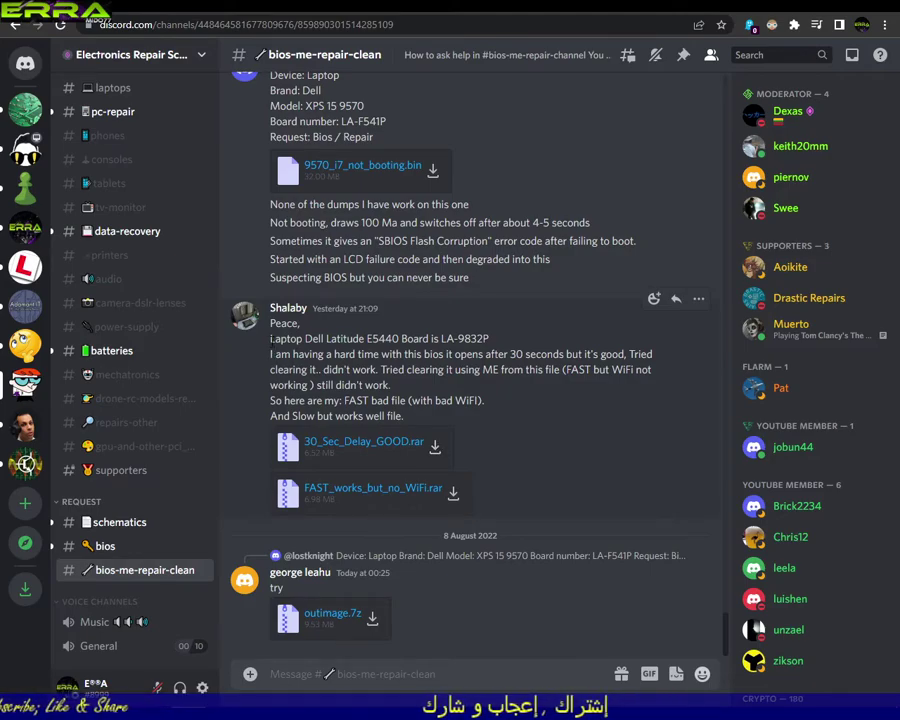
{"action": "mouse_move", "coordinate": [270, 338]}
{"action": "left_mouse_down"}
{"action": "mouse_move", "coordinate": [392, 385]}
{"action": "mouse_move", "coordinate": [484, 400]}
{"action": "left_mouse_up"}
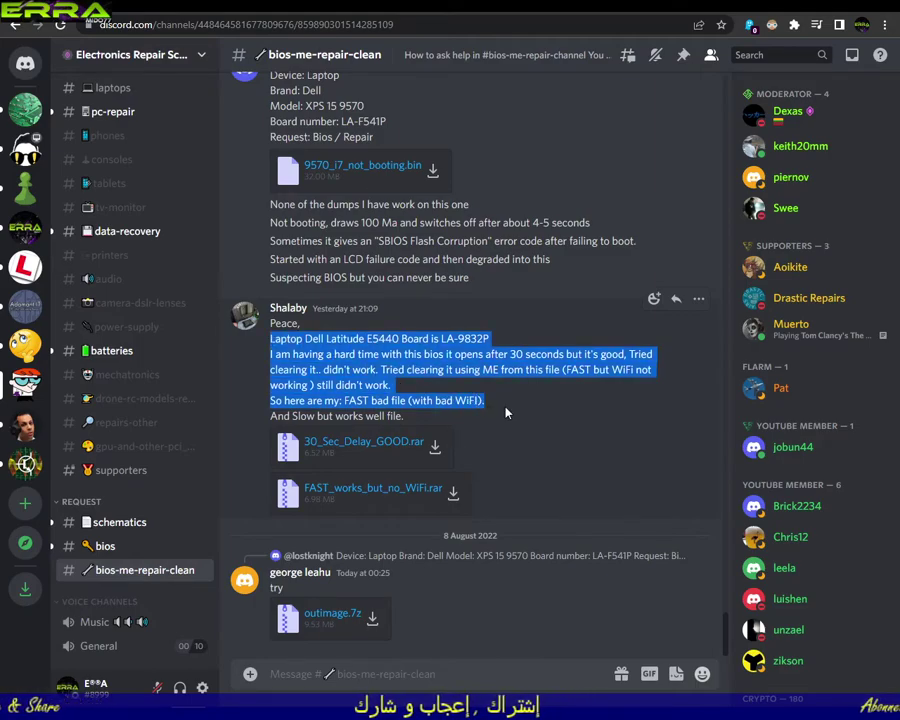
{"action": "left_click_drag", "start_coordinate": [507, 412], "coordinate": [515, 425]}
{"action": "left_click", "coordinate": [572, 433]}
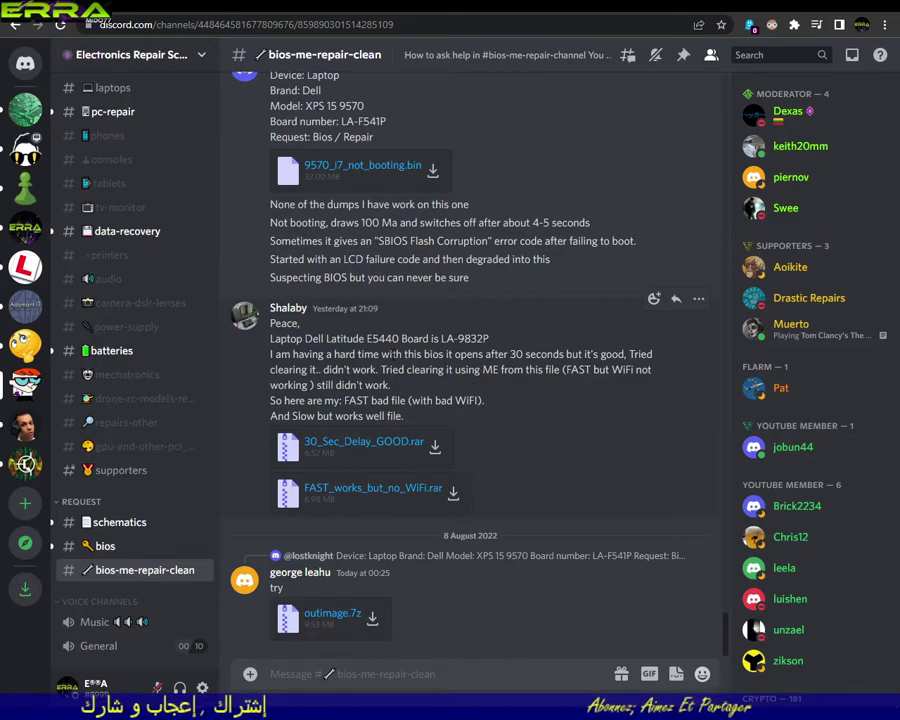
{"action": "mouse_move", "coordinate": [434, 354]}
{"action": "left_mouse_down"}
{"action": "mouse_move", "coordinate": [568, 356]}
{"action": "mouse_move", "coordinate": [619, 383]}
{"action": "left_mouse_up"}
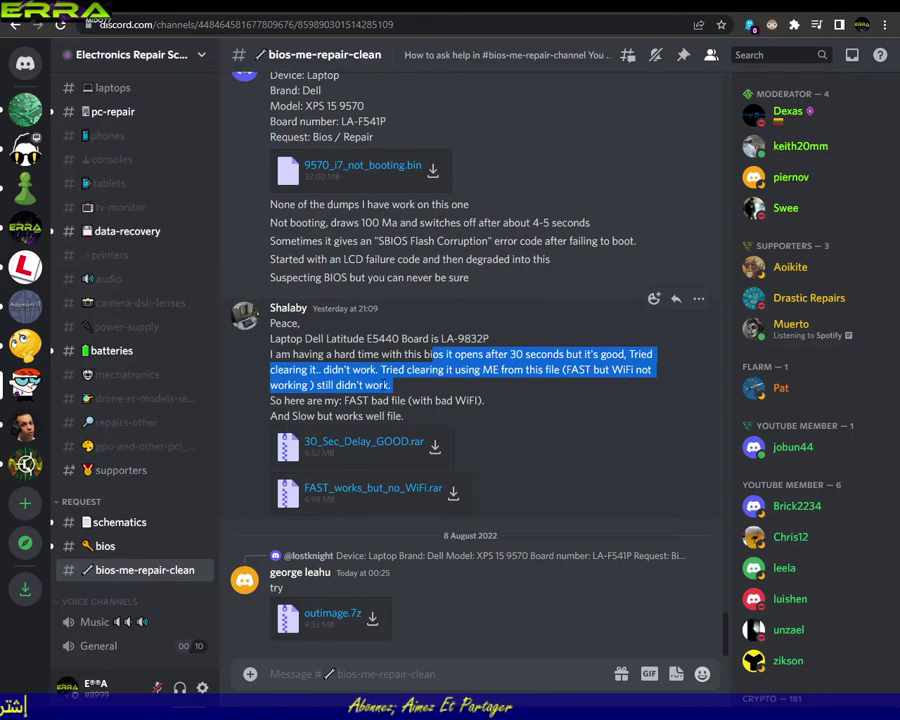
{"action": "left_click", "coordinate": [373, 400]}
{"action": "left_click_drag", "start_coordinate": [270, 400], "coordinate": [411, 418]}
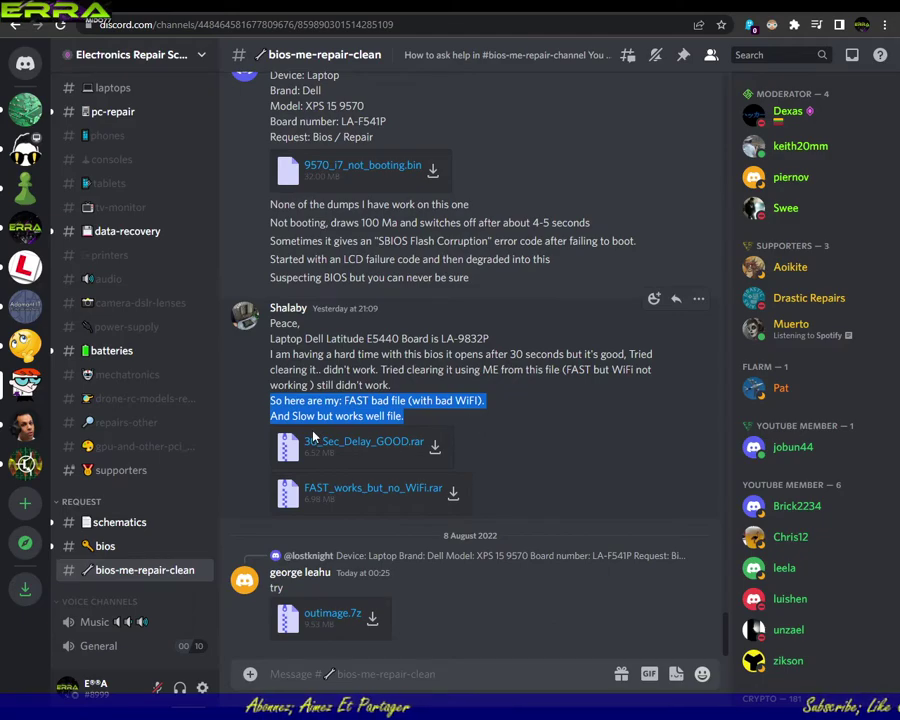
{"action": "left_click", "coordinate": [337, 307]}
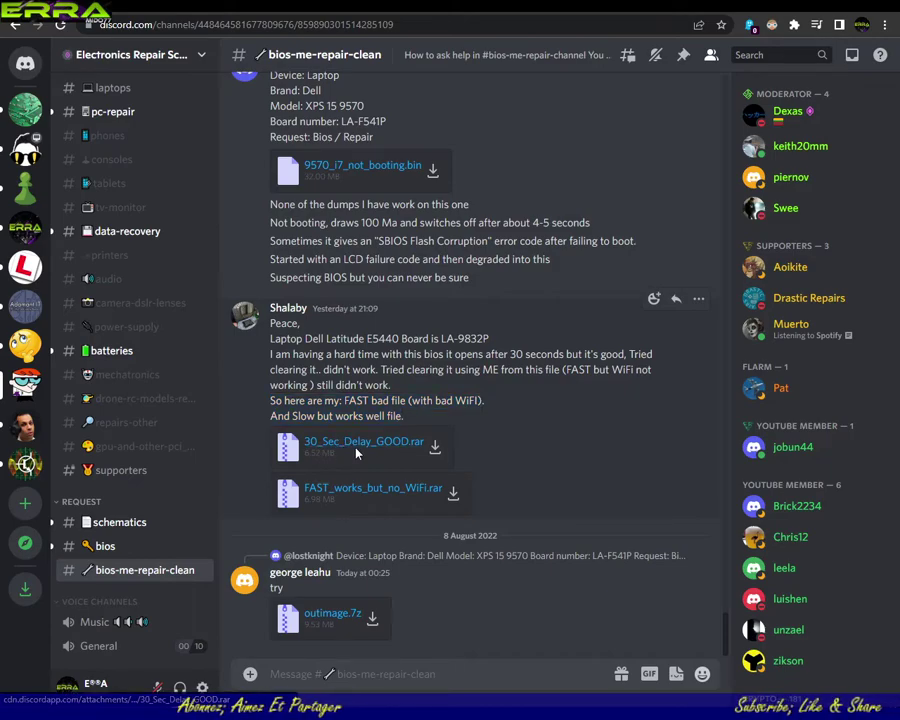
Download 30_Sec_Delay_GOOD.rar into a new requester folder under Desktop > ERS Temporary.
{"action": "left_click", "coordinate": [437, 451]}
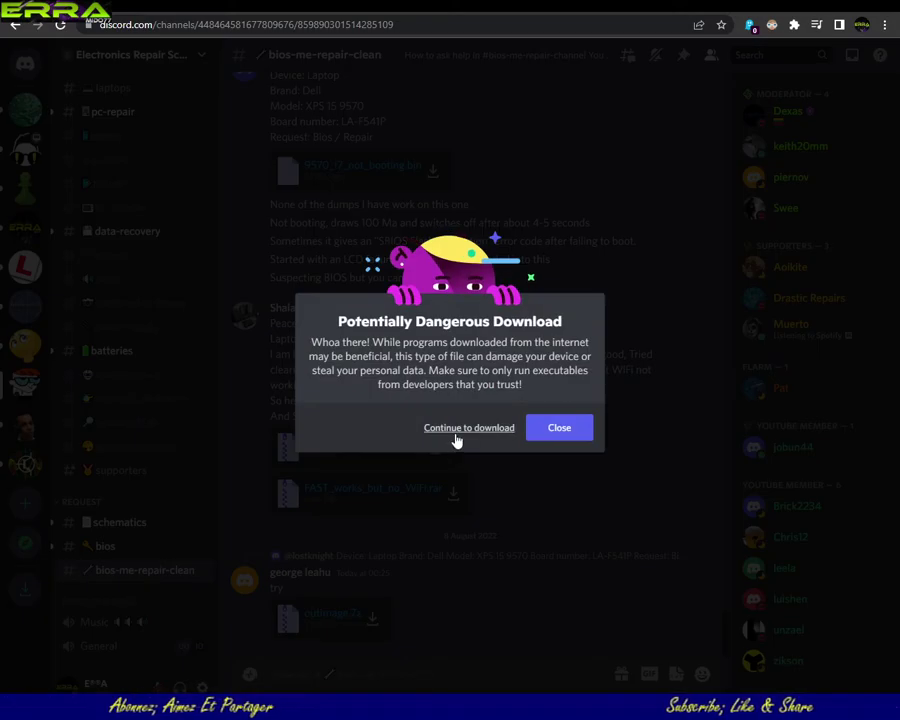
{"action": "left_click", "coordinate": [455, 434]}
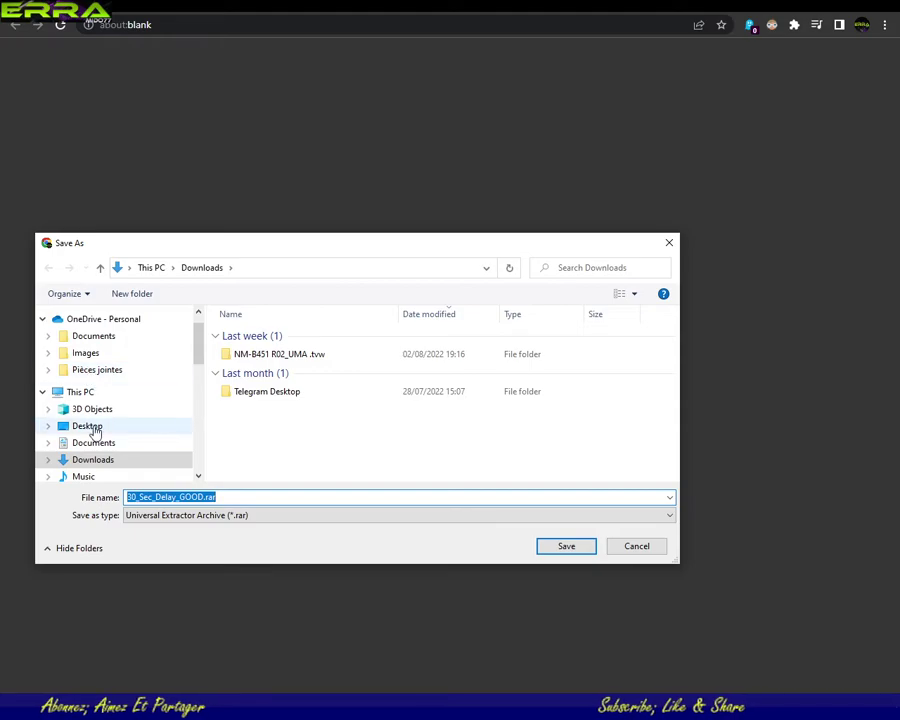
{"action": "left_click", "coordinate": [90, 426]}
{"action": "double_click", "coordinate": [245, 453]}
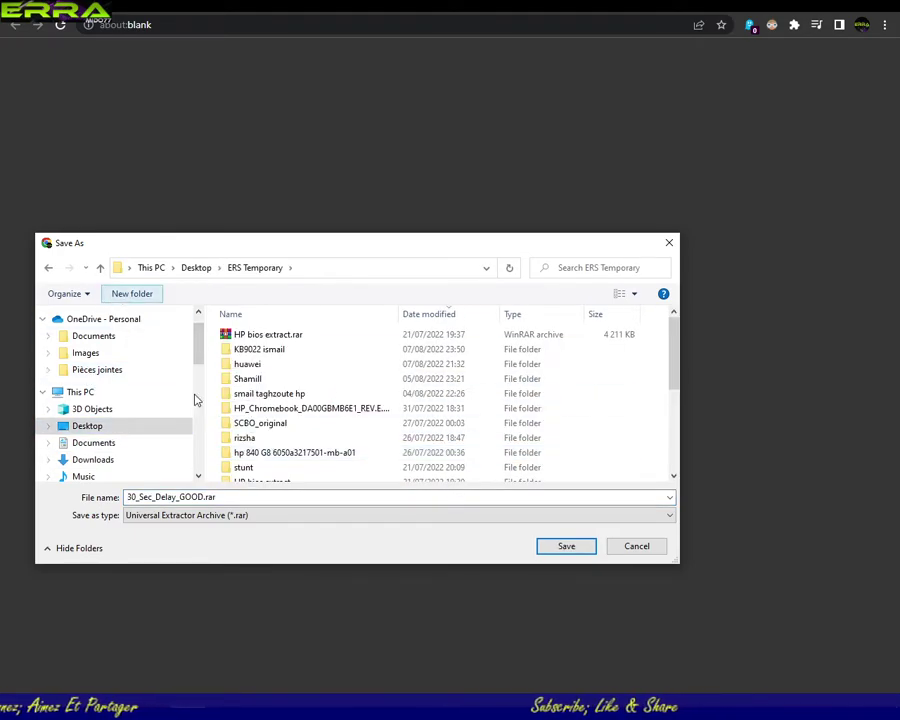
{"action": "type", "text": "Shalaby"}
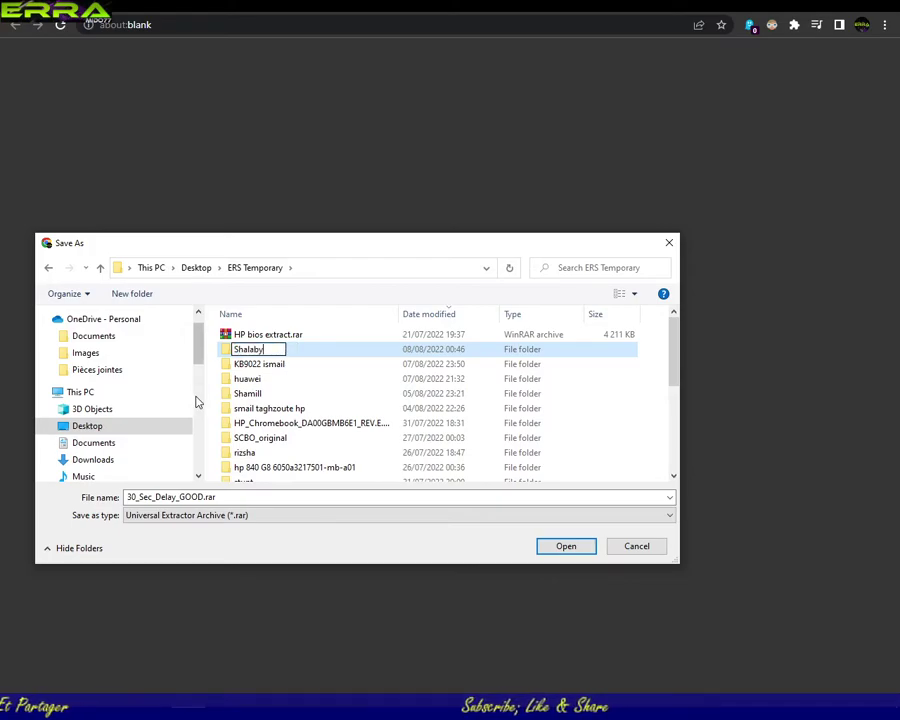
{"action": "left_click", "coordinate": [566, 551]}
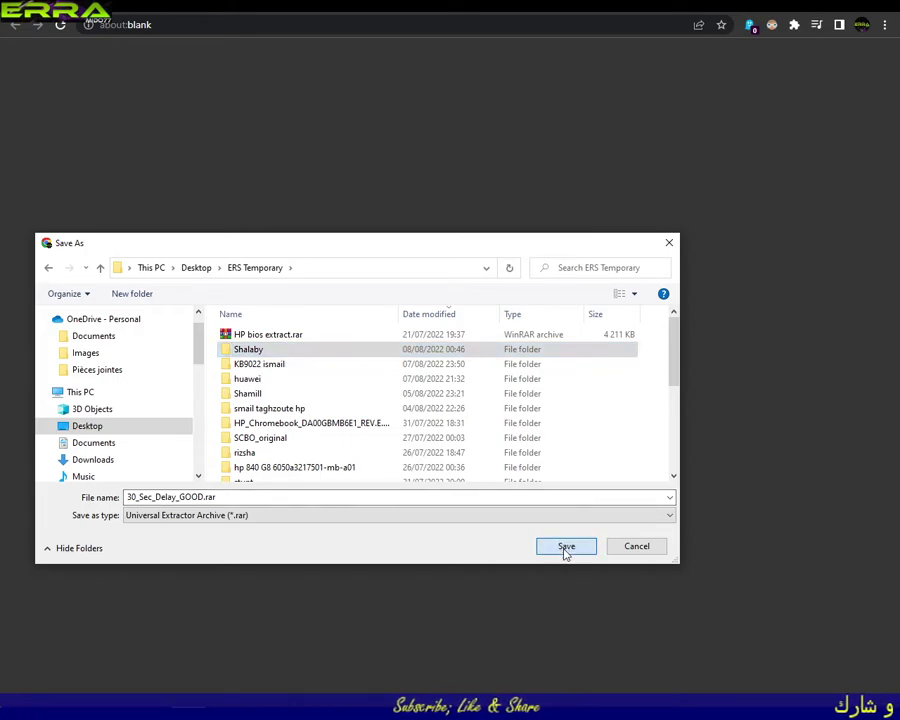
{"action": "left_click", "coordinate": [566, 553]}
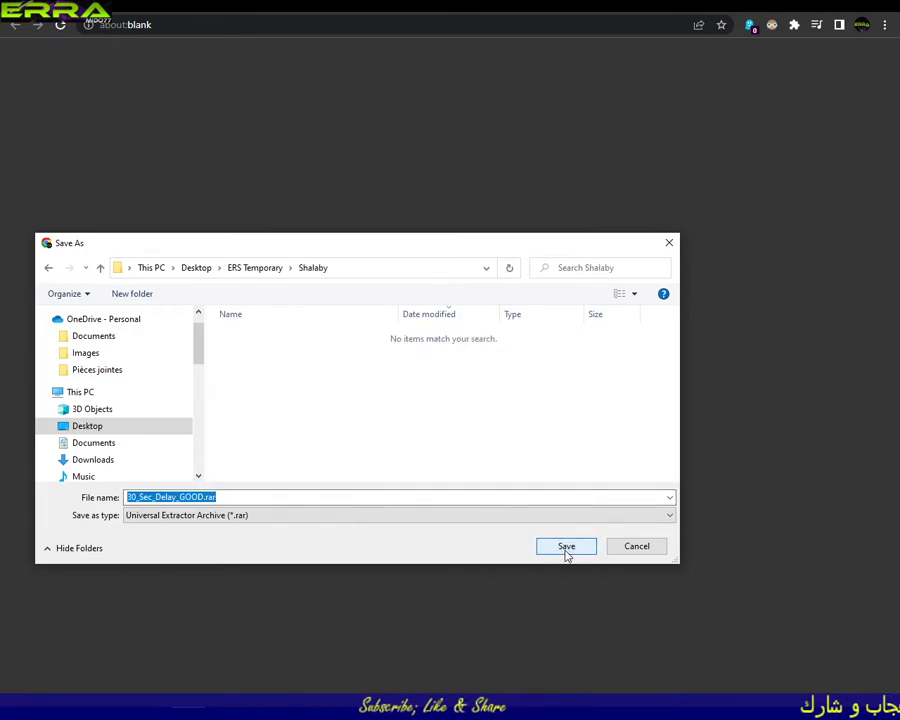
{"action": "left_click", "coordinate": [566, 553]}
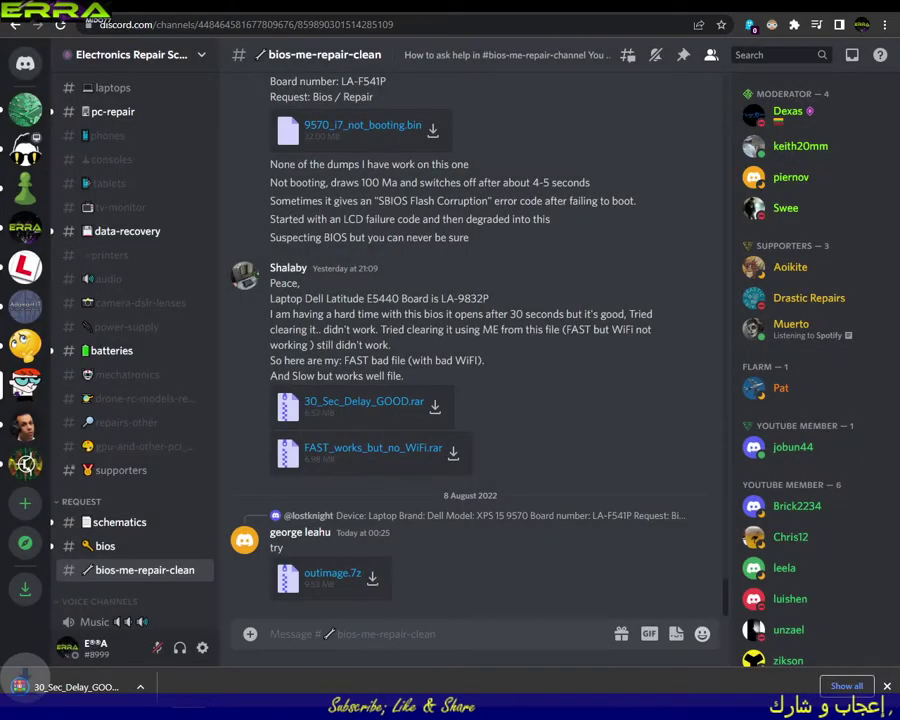
Show 30_Sec_Delay_GOOD.rar in its folder and extract it there, producing the two E5440 .bin dumps.
{"action": "right_click", "coordinate": [56, 684]}
{"action": "left_click", "coordinate": [127, 645]}
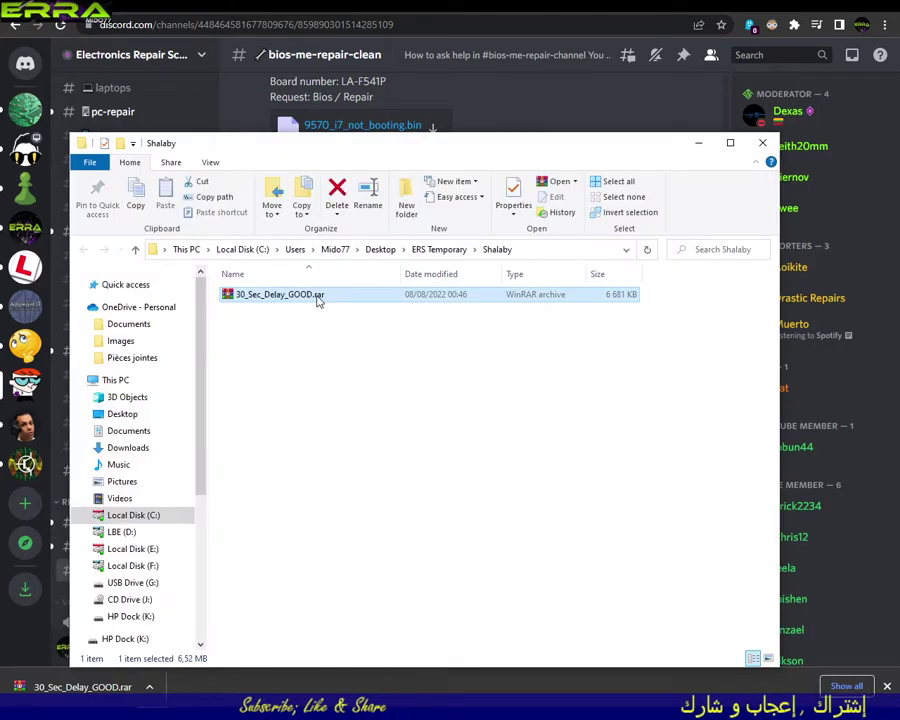
{"action": "right_click", "coordinate": [317, 295]}
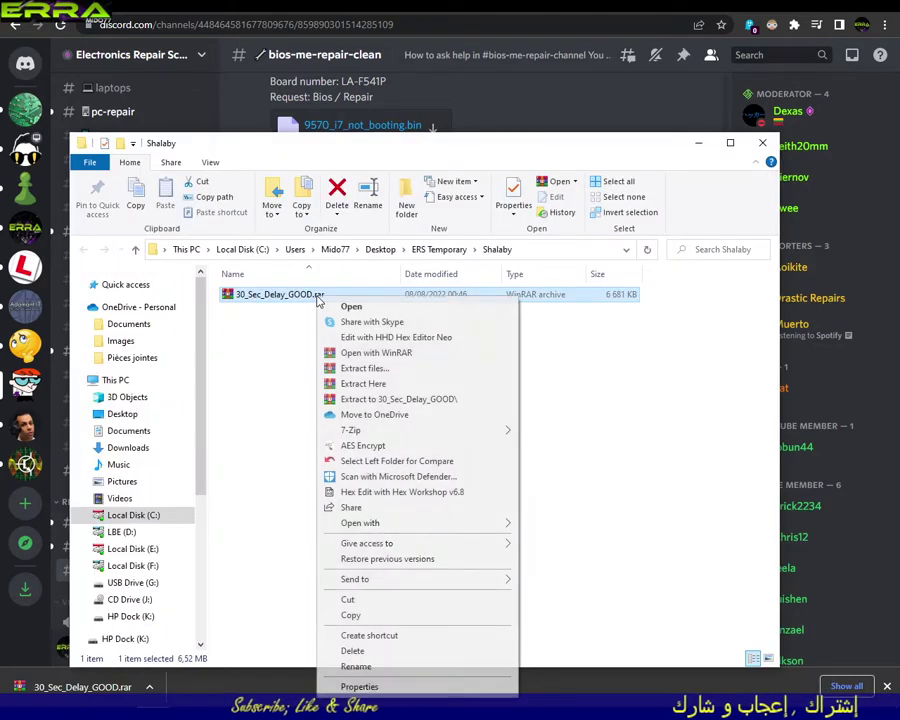
{"action": "left_click", "coordinate": [377, 388]}
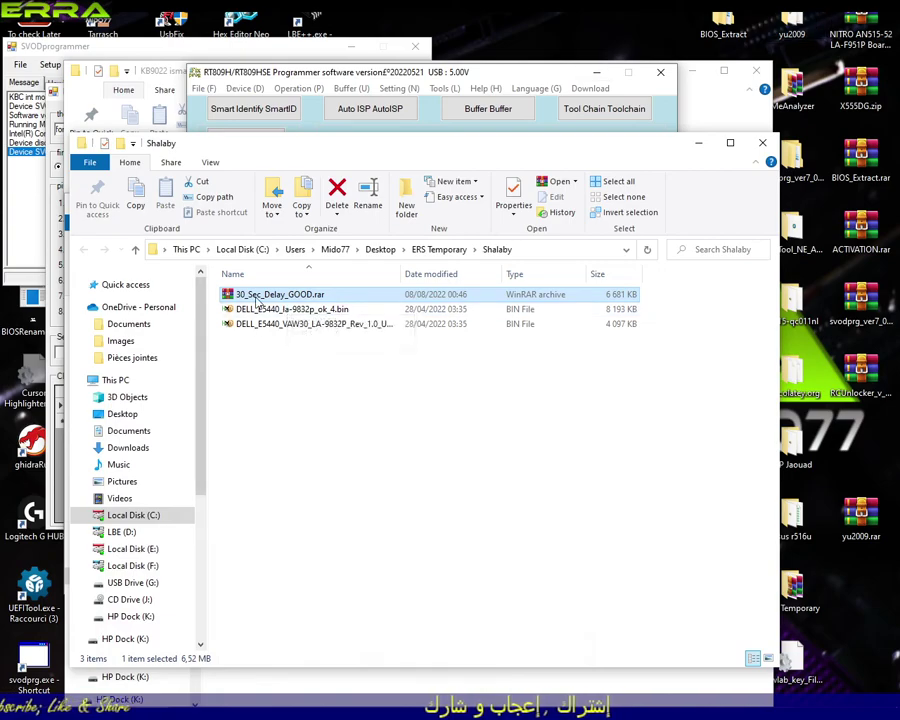
{"action": "mouse_move", "coordinate": [229, 312]}
{"action": "left_mouse_down"}
{"action": "mouse_move", "coordinate": [140, 250]}
{"action": "mouse_move", "coordinate": [75, 538]}
{"action": "mouse_move", "coordinate": [30, 578]}
{"action": "mouse_move", "coordinate": [36, 591]}
{"action": "left_mouse_up"}
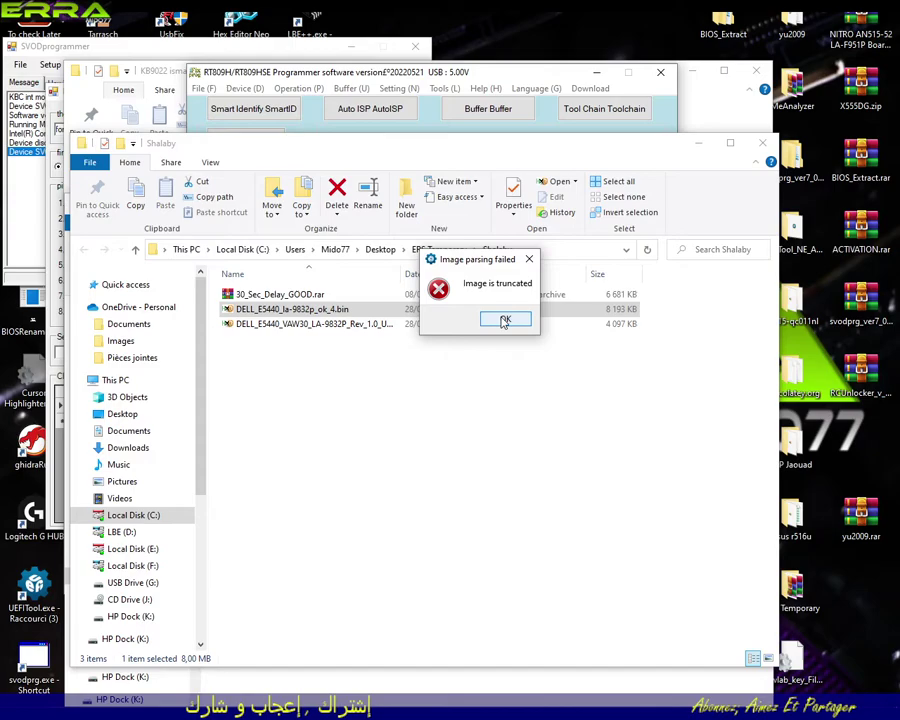
{"action": "left_click", "coordinate": [503, 318]}
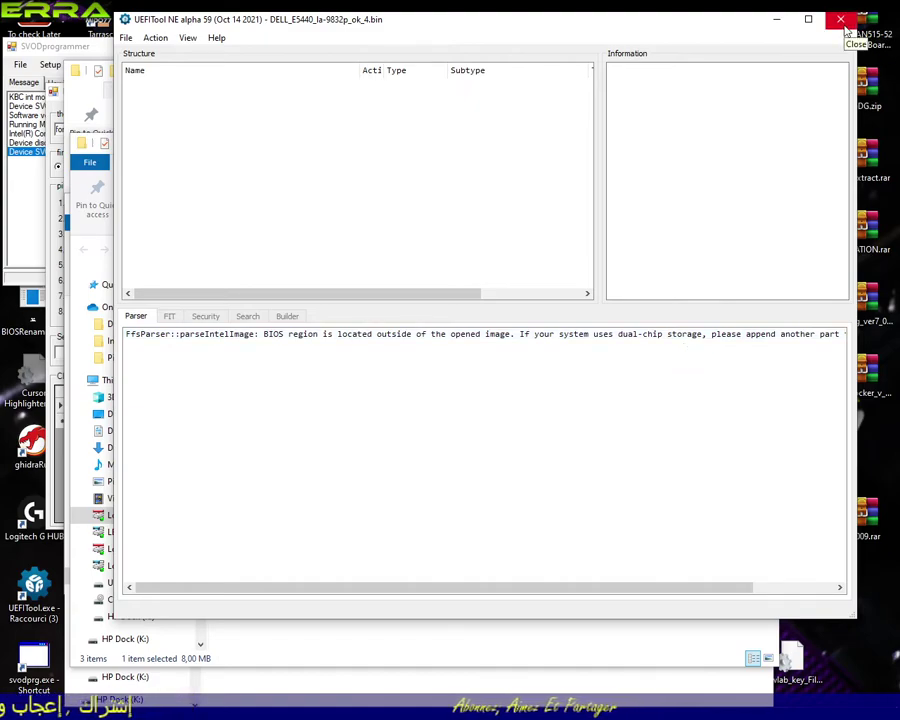
{"action": "left_click", "coordinate": [846, 31]}
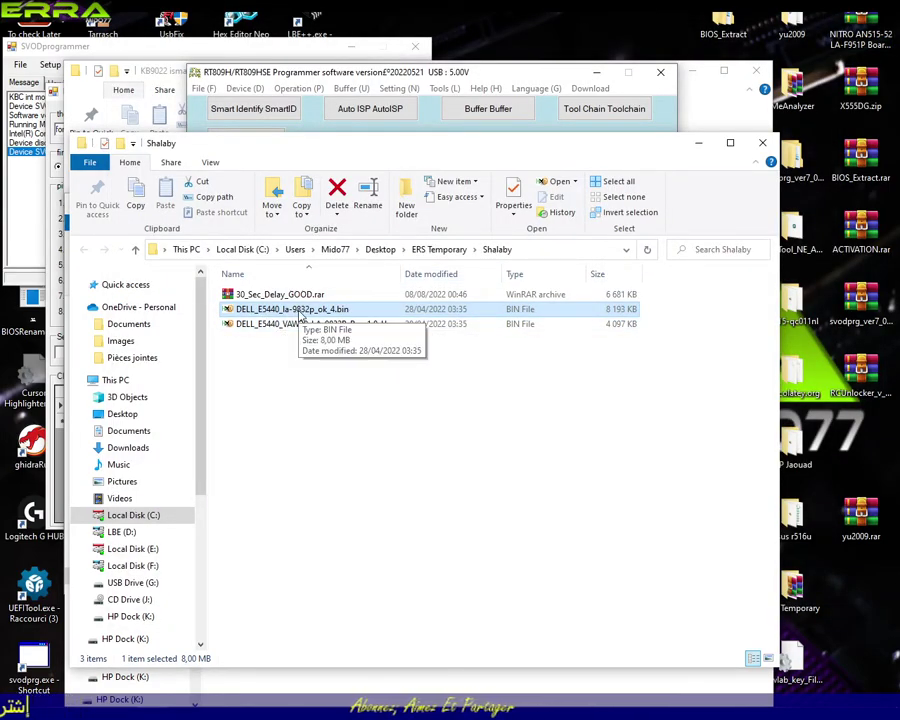
Open DELL_E5440_la-9832p_ok_4.bin and the VAW30 dump in HxD and inspect ok_4's header bytes.
{"action": "double_click", "coordinate": [298, 311]}
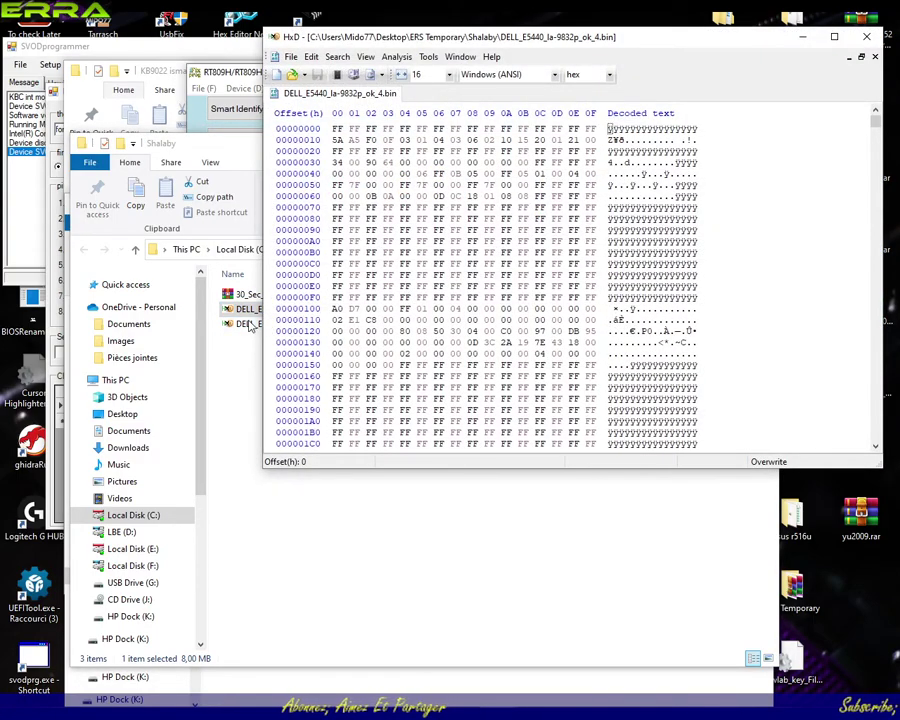
{"action": "double_click", "coordinate": [247, 325]}
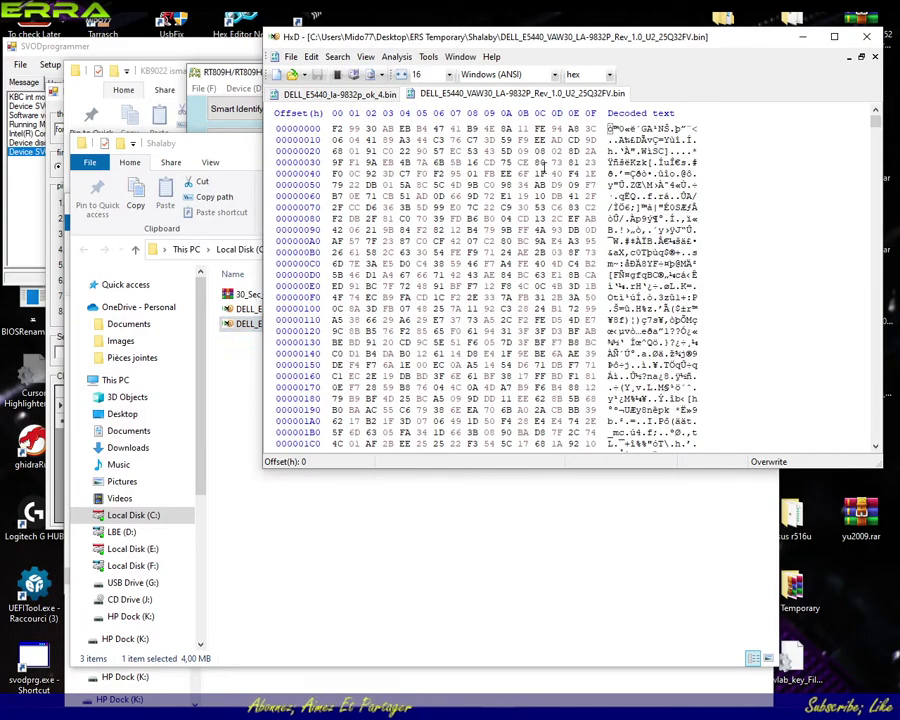
{"action": "left_click", "coordinate": [351, 96]}
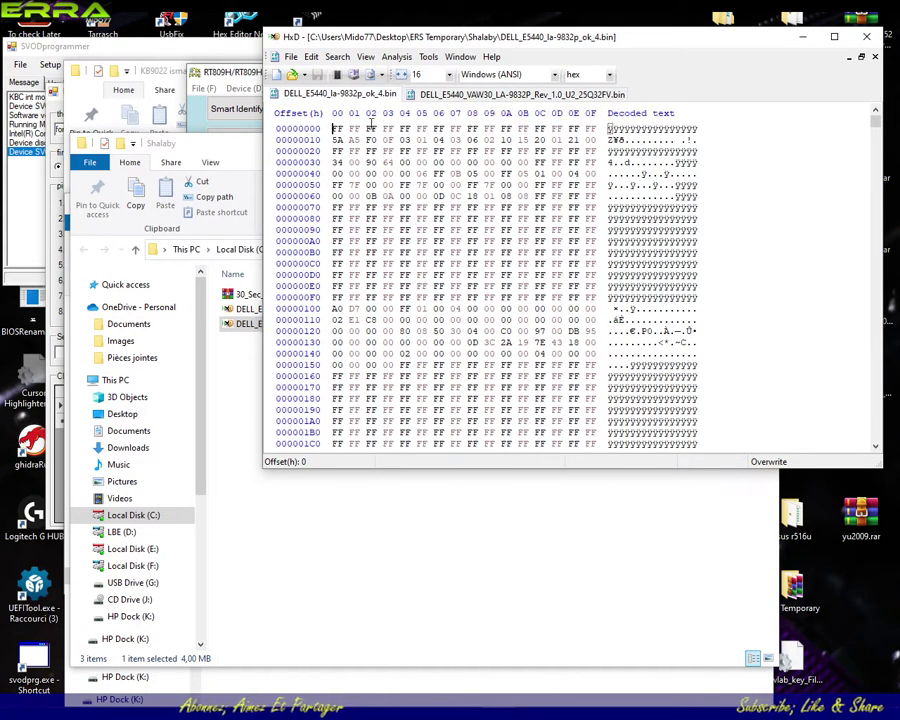
{"action": "left_click_drag", "start_coordinate": [337, 129], "coordinate": [521, 262]}
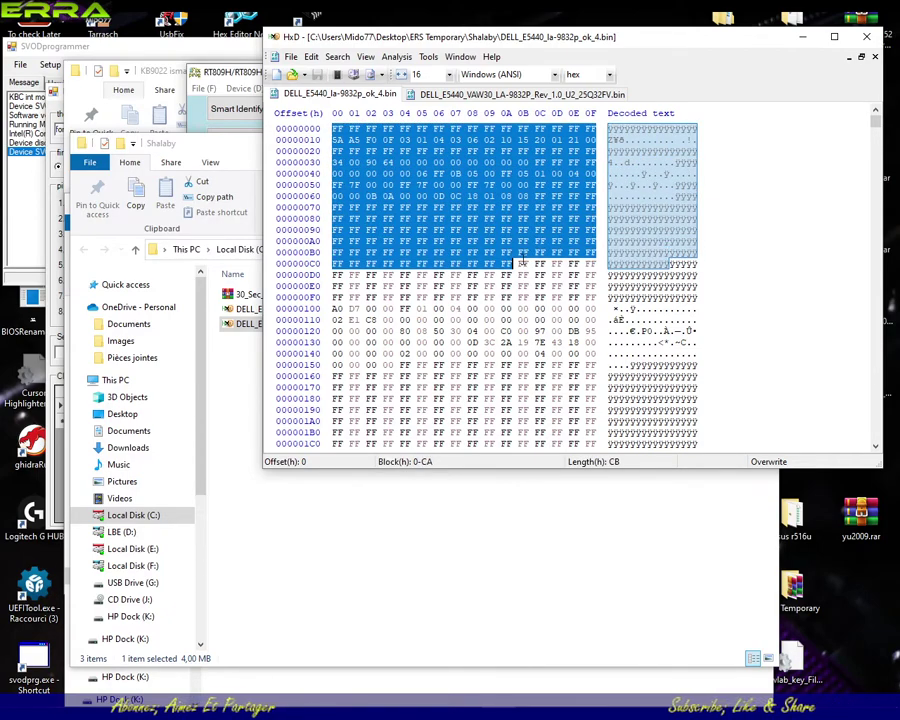
{"action": "left_click", "coordinate": [477, 96]}
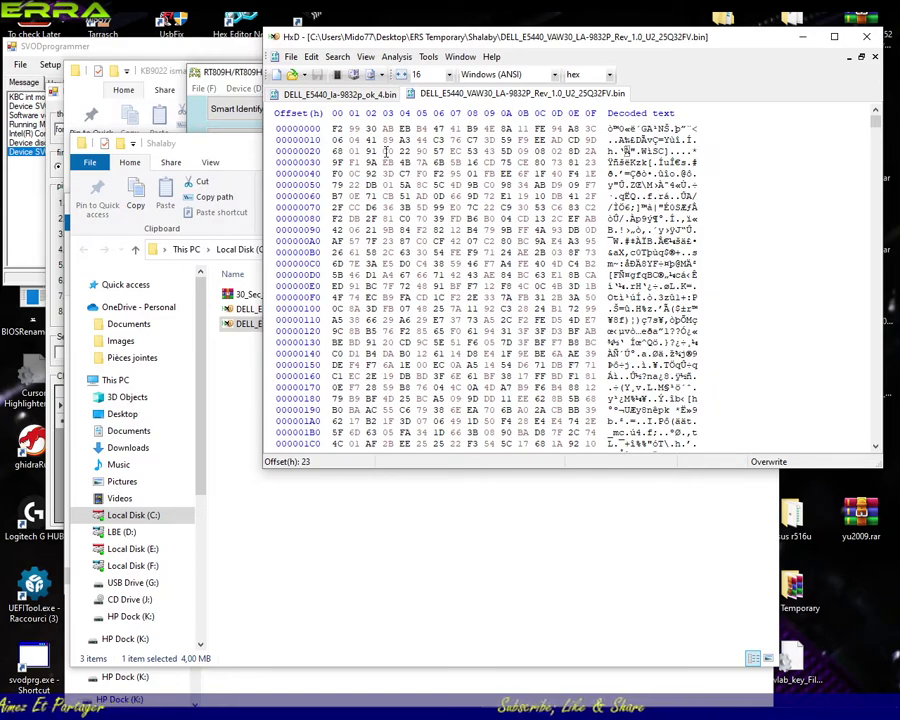
Copy the entire VAW30 dump and paste it at the end of ok_4, extending it to C00600h.
{"action": "key", "text": "ctrl+a"}
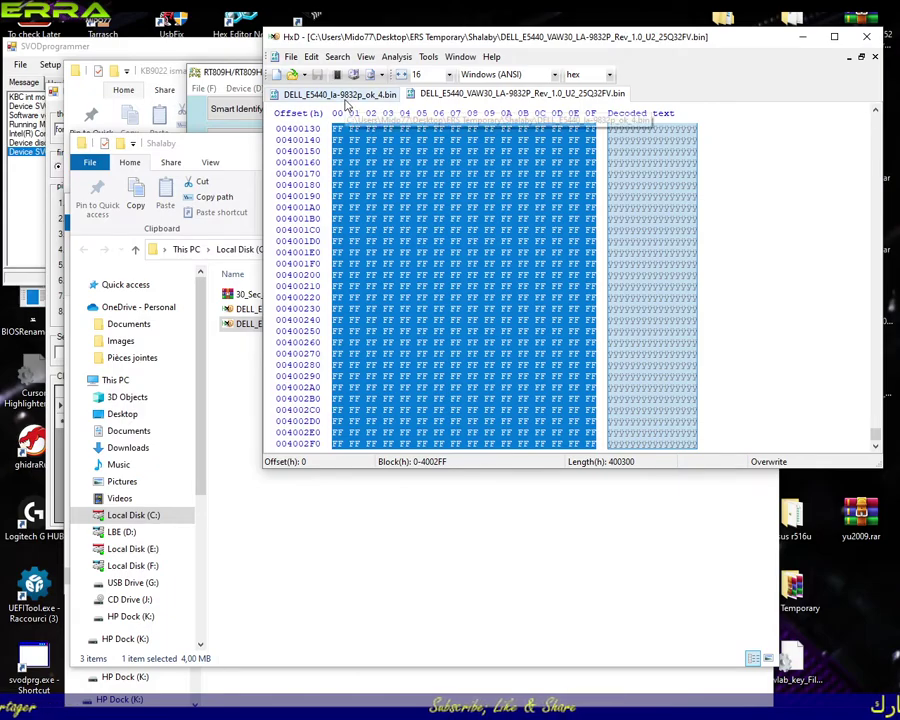
{"action": "left_click", "coordinate": [344, 100]}
{"action": "left_click_drag", "start_coordinate": [876, 130], "coordinate": [863, 456]}
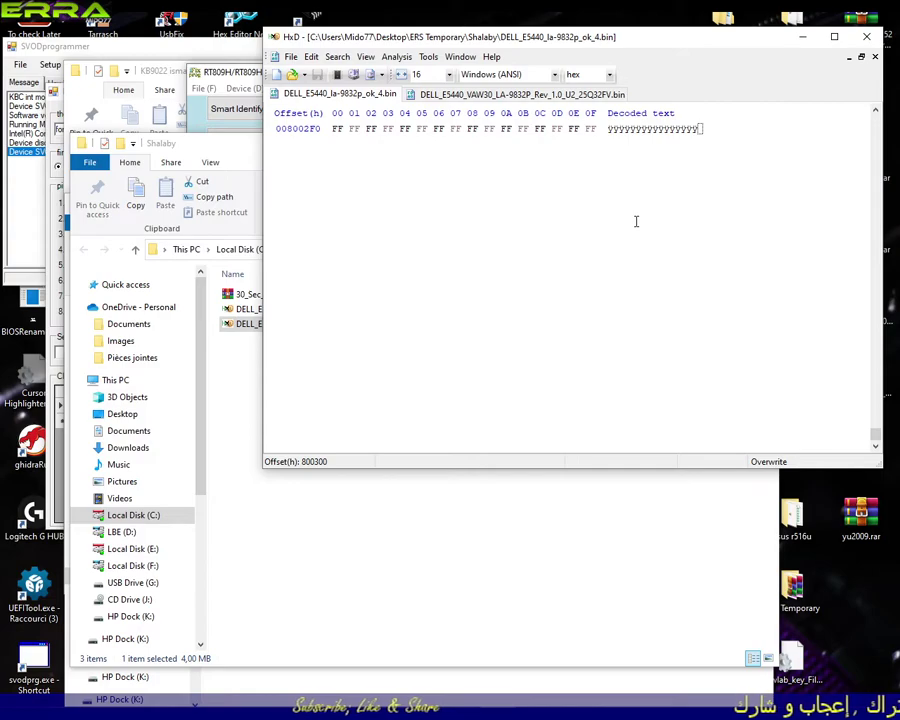
{"action": "key", "text": "ctrl+v"}
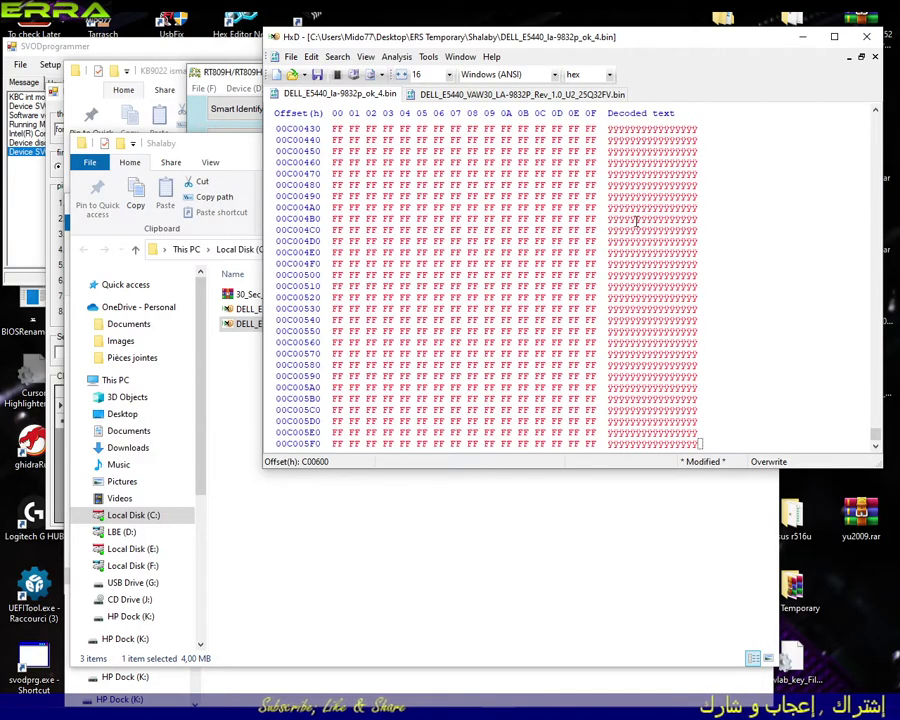
{"action": "left_click", "coordinate": [494, 100]}
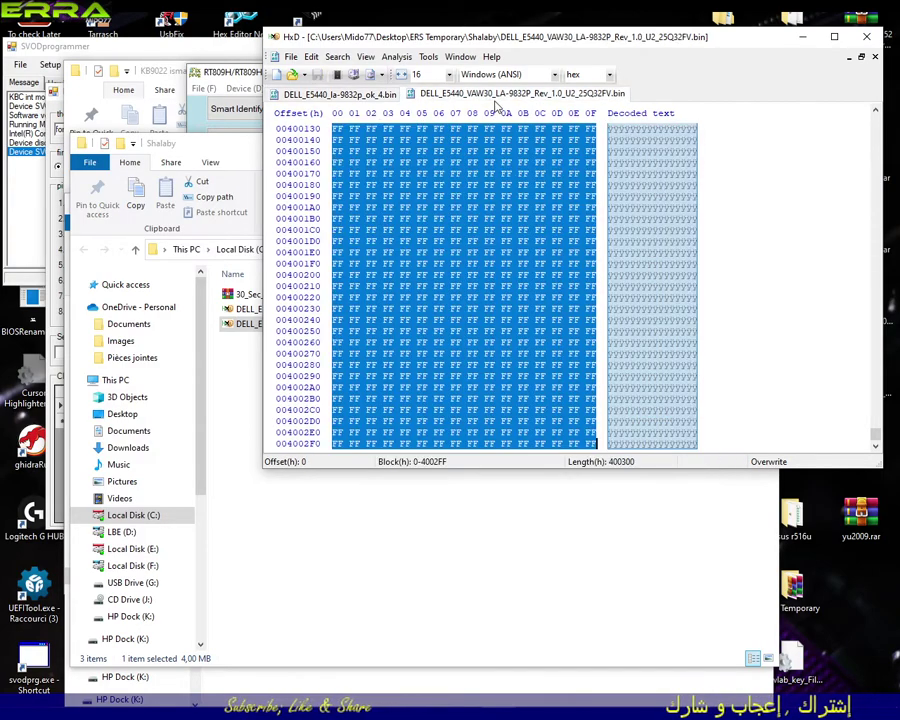
Save the edited ok_4 dump as 'Full Bios IMG DELL_E5440_la-9832p_ok.bin' in the same folder.
{"action": "left_click", "coordinate": [342, 93]}
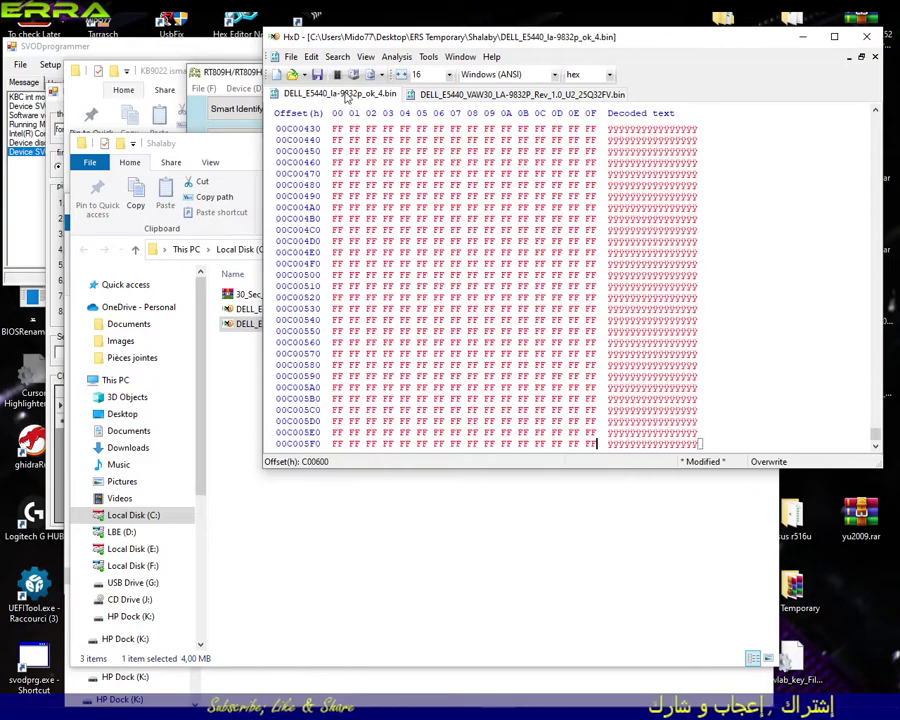
{"action": "left_click", "coordinate": [295, 60]}
{"action": "left_click", "coordinate": [302, 134]}
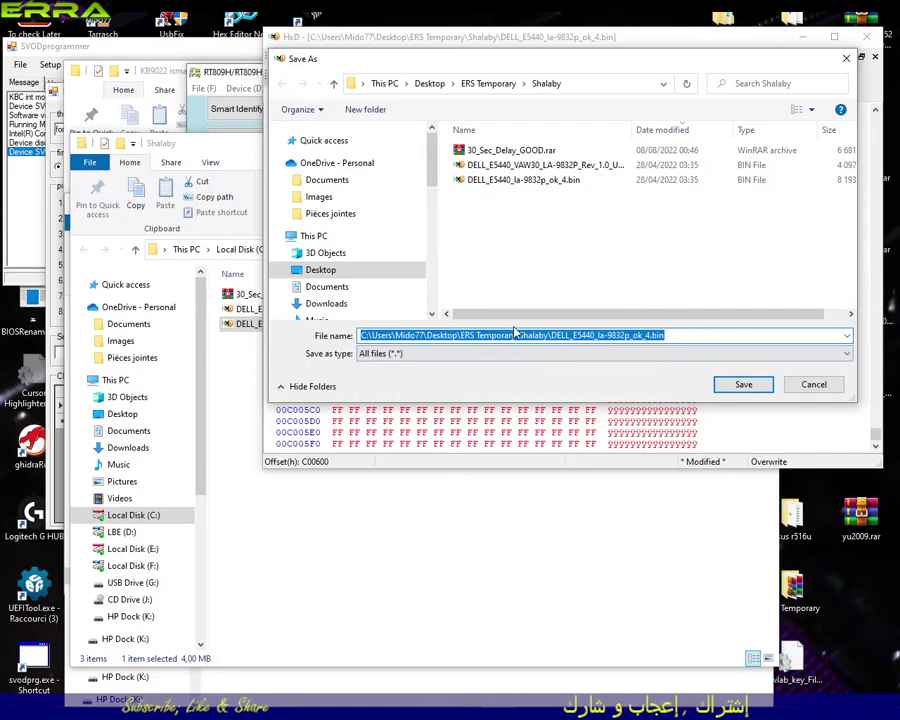
{"action": "left_click", "coordinate": [545, 336]}
{"action": "left_click_drag", "start_coordinate": [551, 336], "coordinate": [350, 336]}
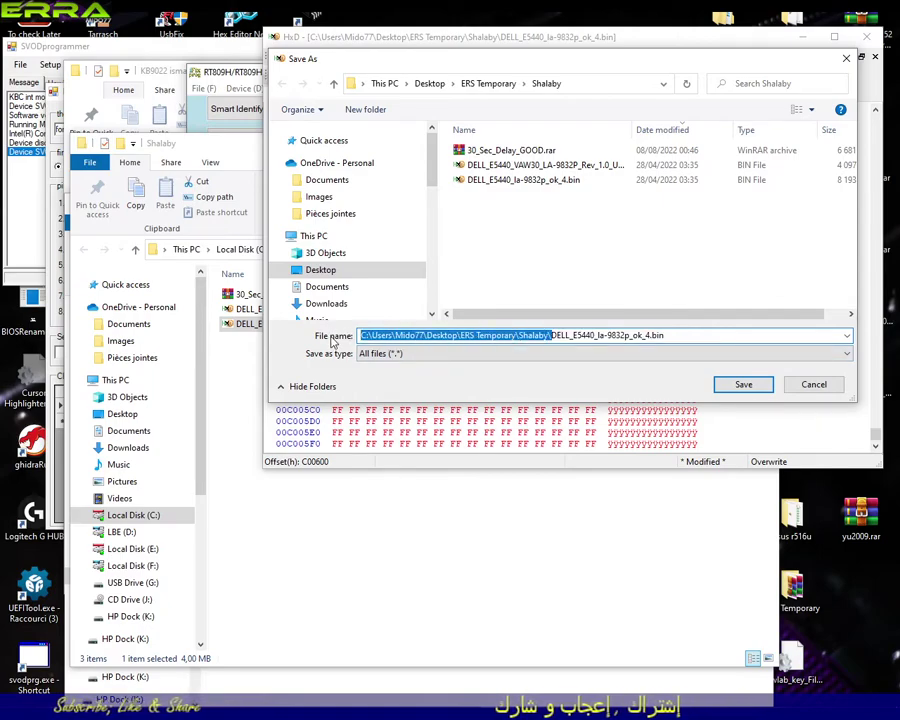
{"action": "key", "text": "BackSpace"}
{"action": "type", "text": "Full "}
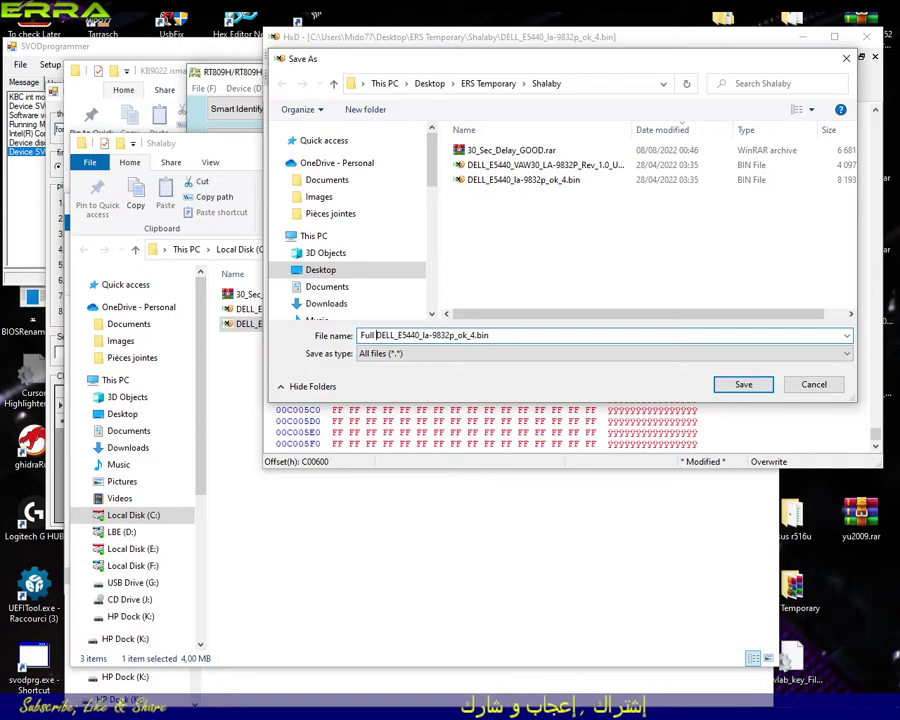
{"action": "type", "text": "Bios IM"}
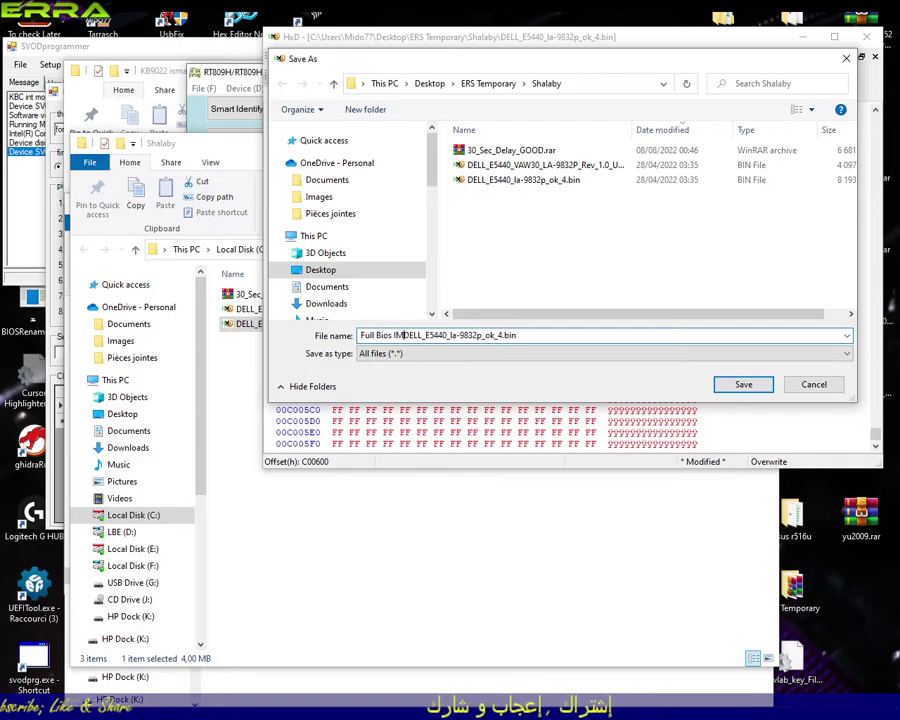
{"action": "type", "text": "G"}
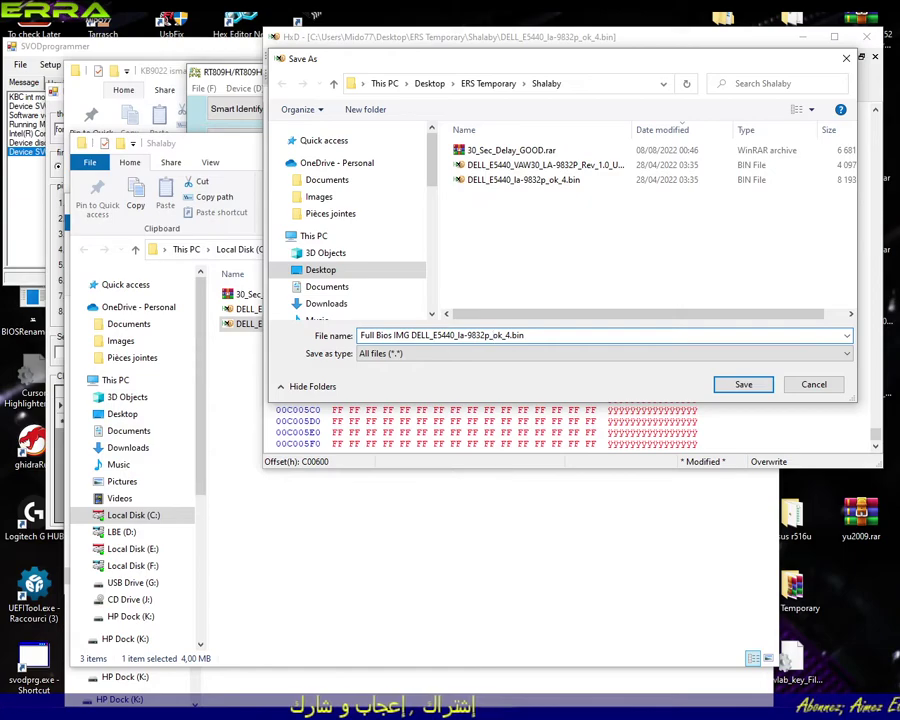
{"action": "left_click", "coordinate": [505, 336]}
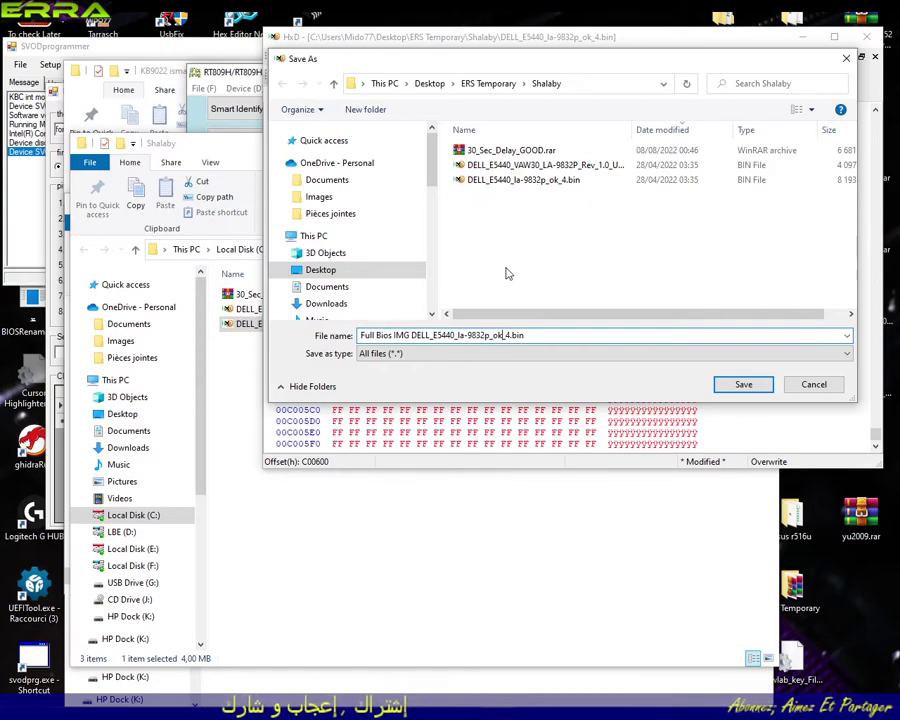
{"action": "key", "text": "Delete"}
{"action": "key", "text": "Delete"}
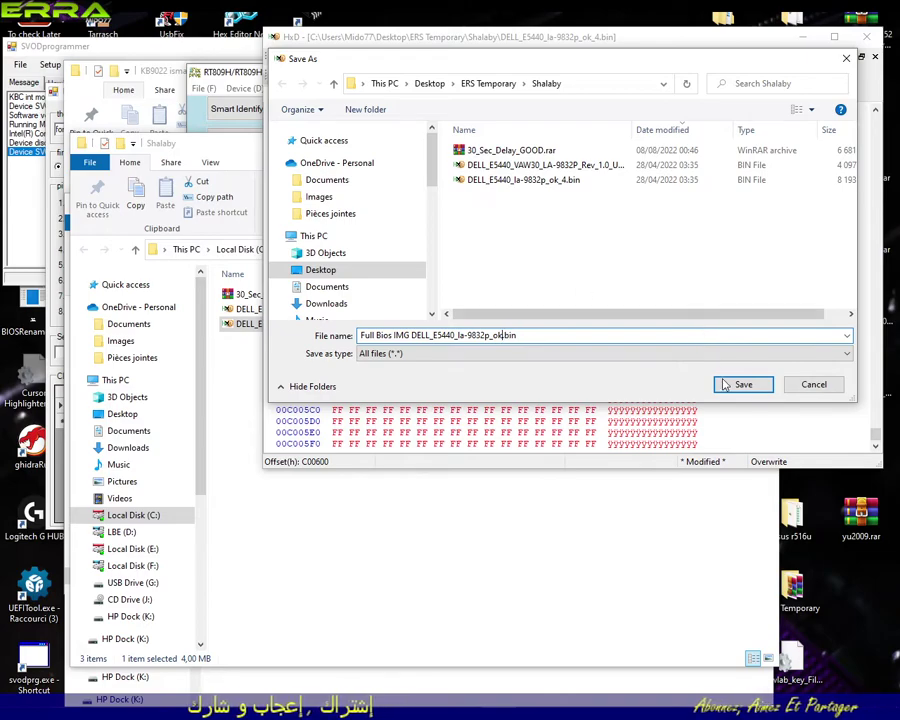
{"action": "left_click", "coordinate": [737, 386]}
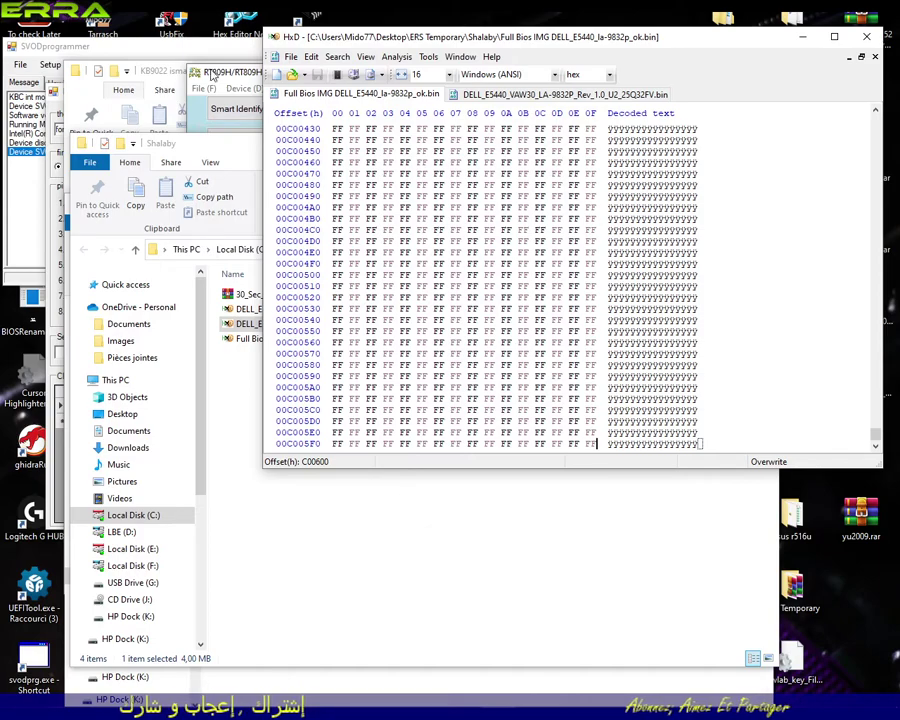
Close the RT809H and SVODprogrammer windows and minimize HxD.
{"action": "left_click", "coordinate": [258, 76]}
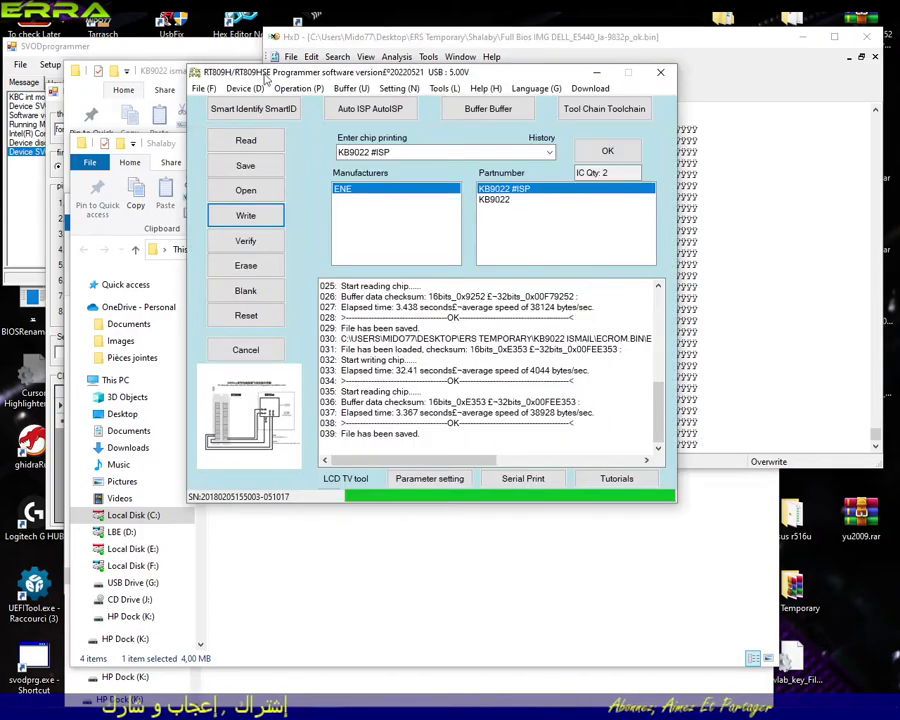
{"action": "left_click", "coordinate": [660, 72]}
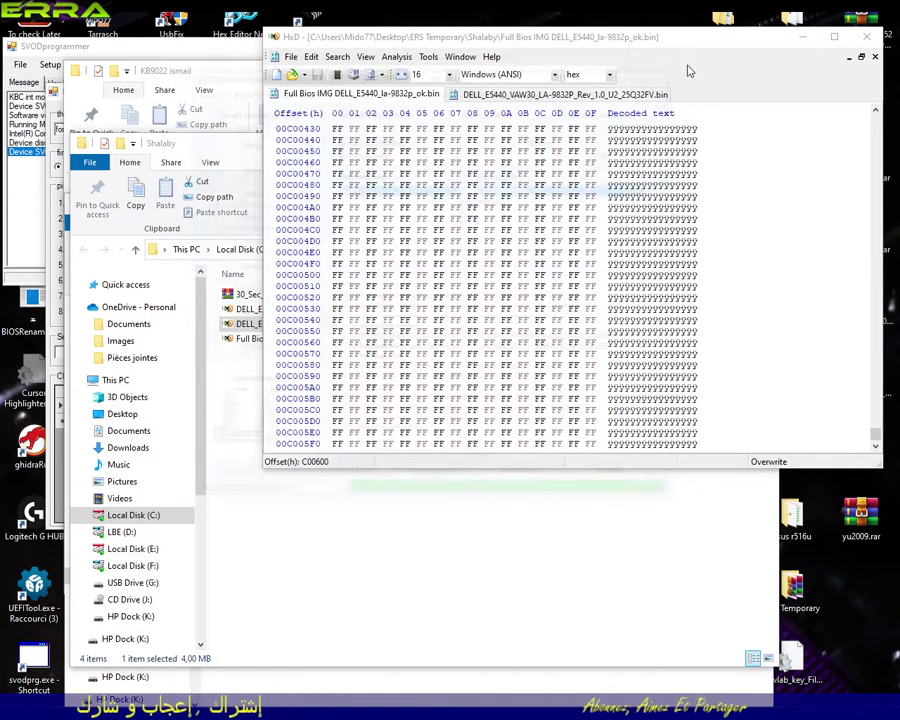
{"action": "left_click", "coordinate": [224, 76]}
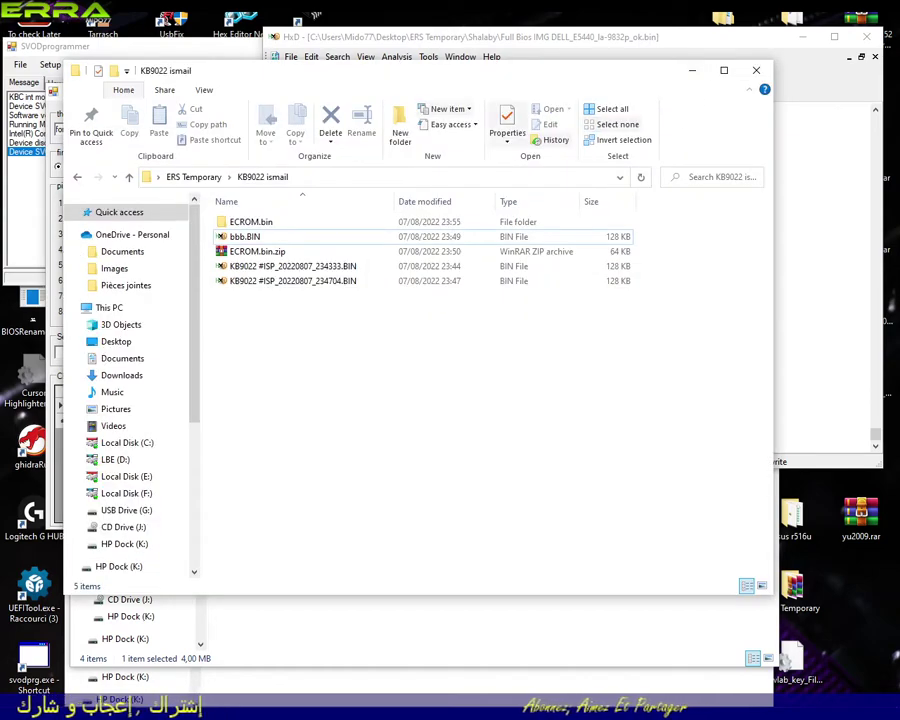
{"action": "left_click", "coordinate": [240, 47]}
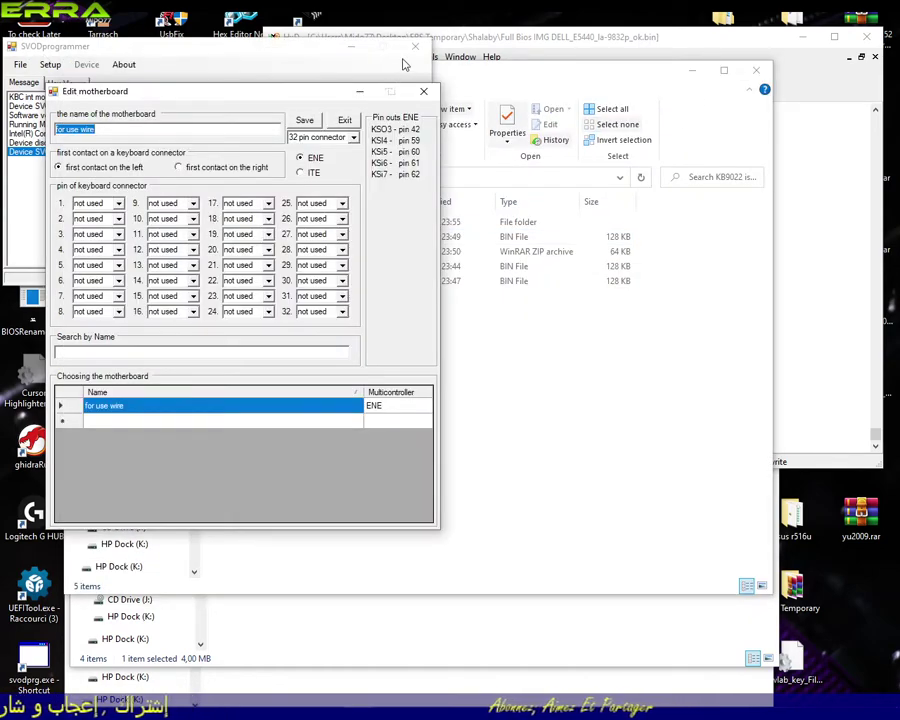
{"action": "left_click", "coordinate": [423, 91]}
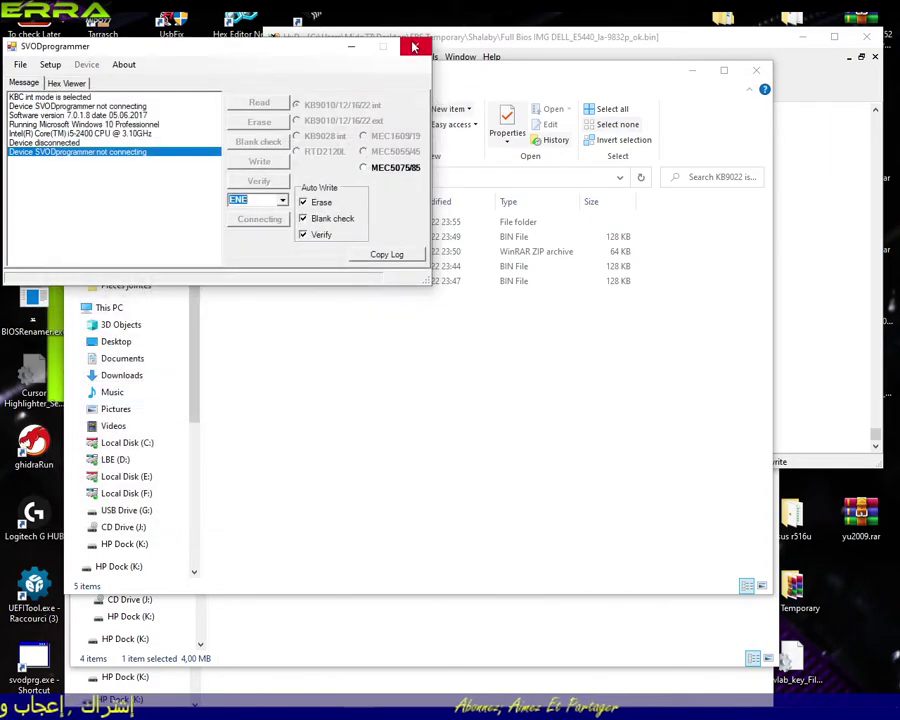
{"action": "left_click", "coordinate": [415, 47]}
{"action": "left_click", "coordinate": [727, 45]}
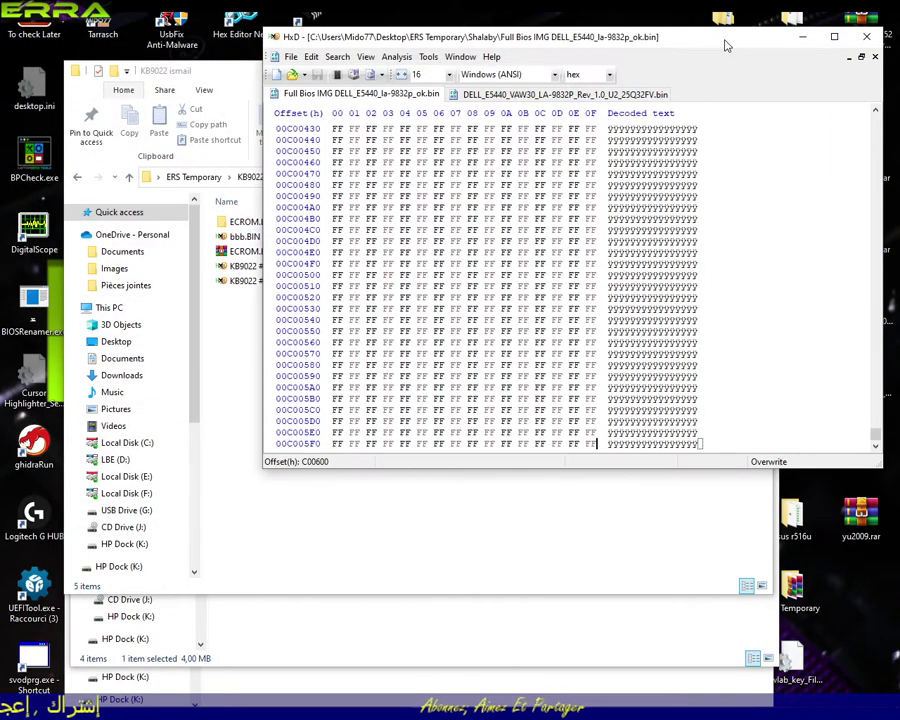
{"action": "left_click", "coordinate": [804, 40]}
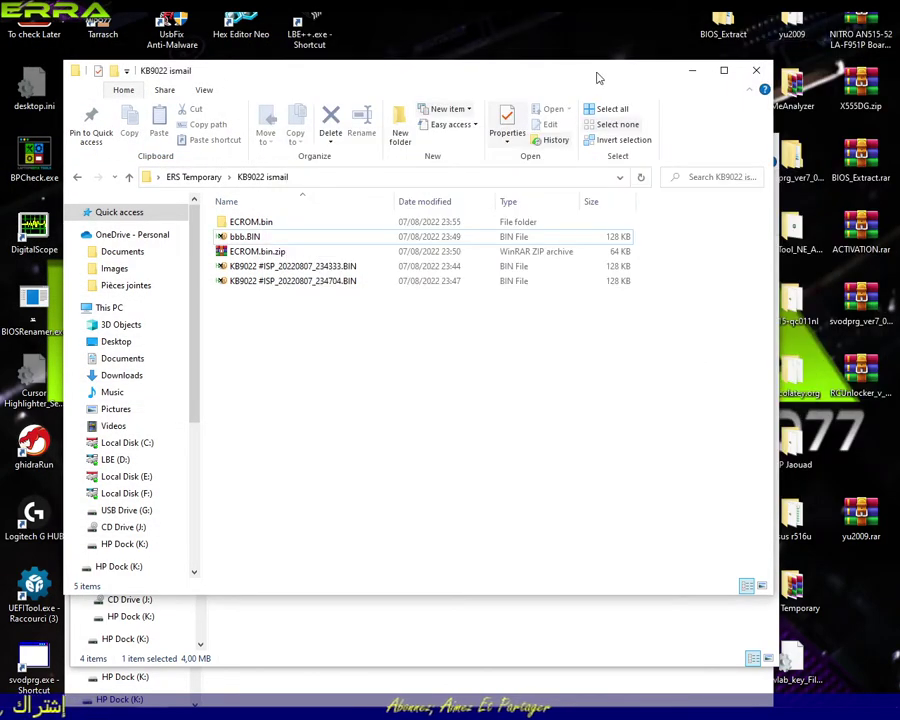
Close the KB9022 and ECROM.bin folders, sort newest first, and drop Full Bios IMG onto ME Analyzer.
{"action": "left_click", "coordinate": [503, 635]}
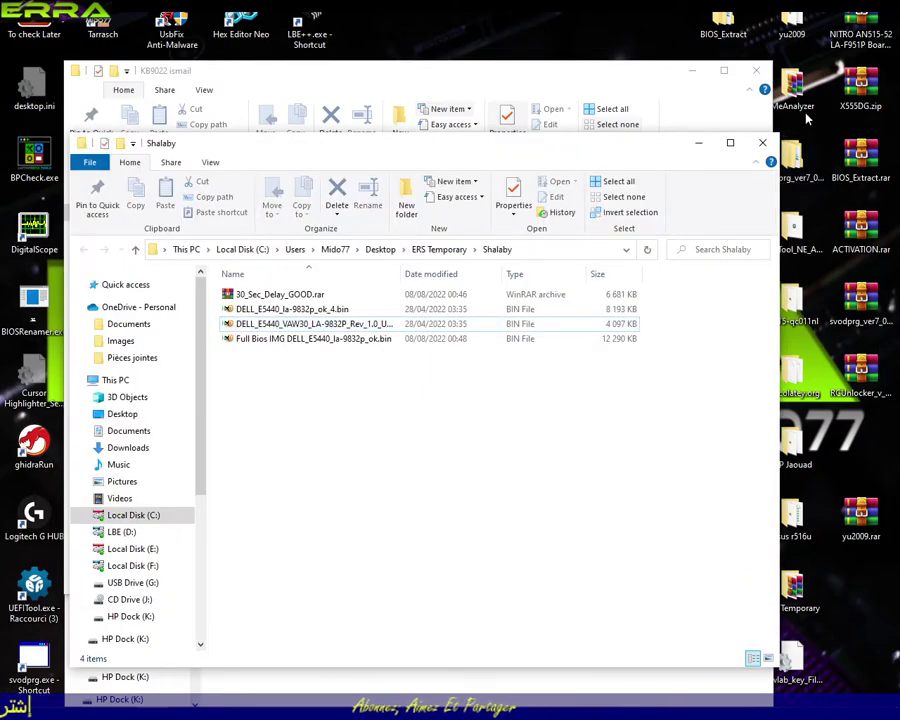
{"action": "left_click", "coordinate": [757, 73]}
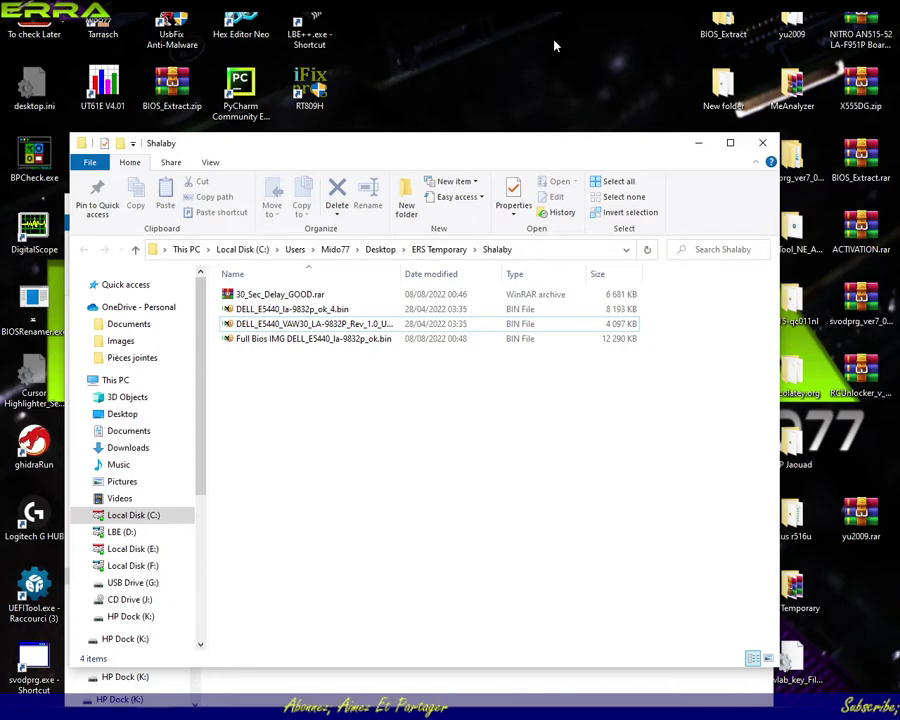
{"action": "left_click_drag", "start_coordinate": [462, 138], "coordinate": [553, 44]}
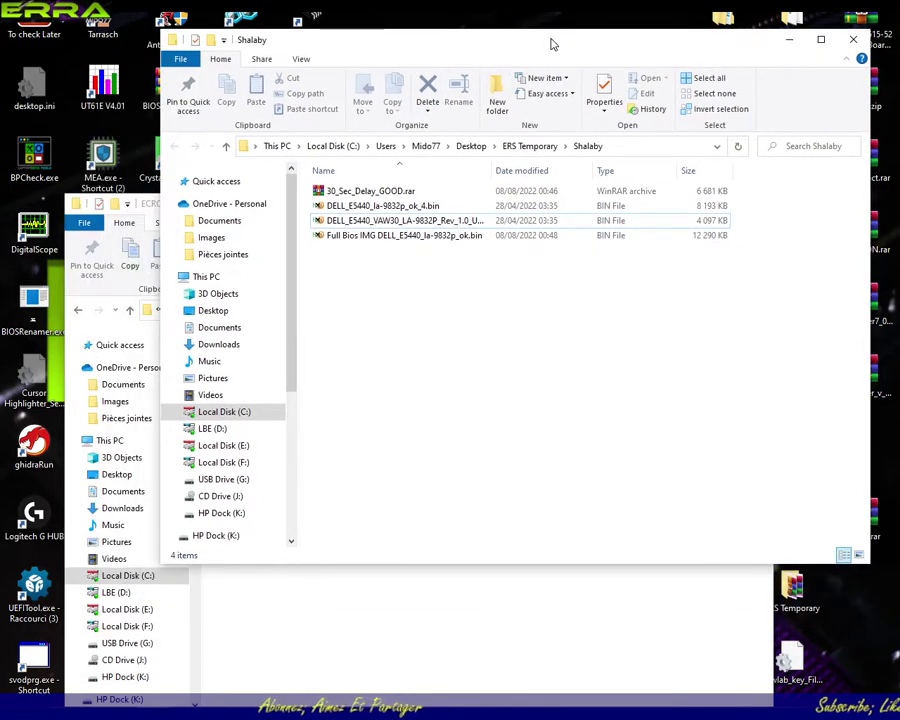
{"action": "left_click", "coordinate": [367, 620]}
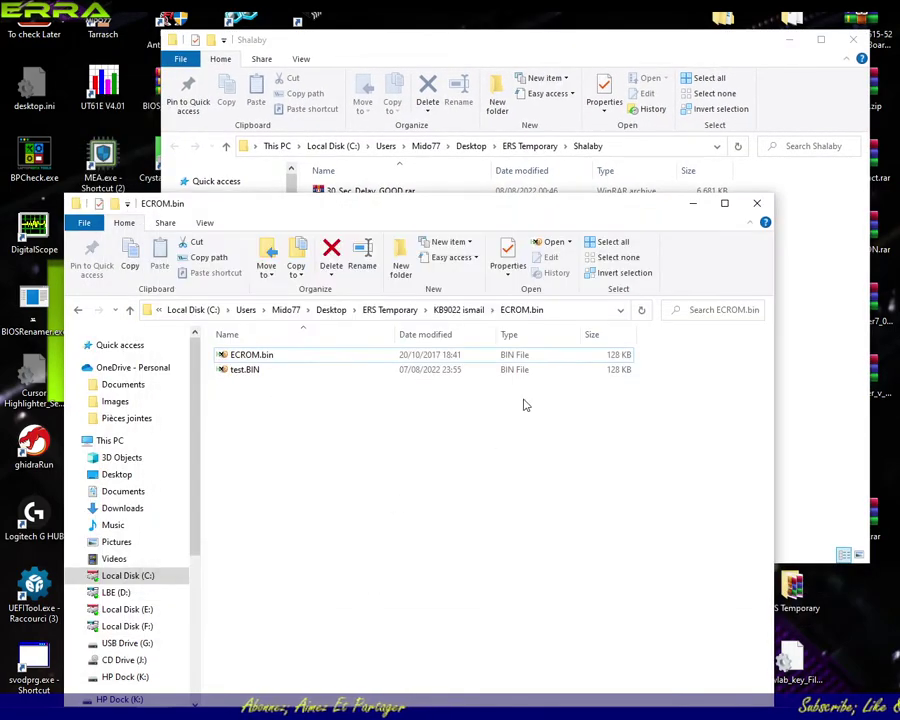
{"action": "left_click", "coordinate": [756, 203]}
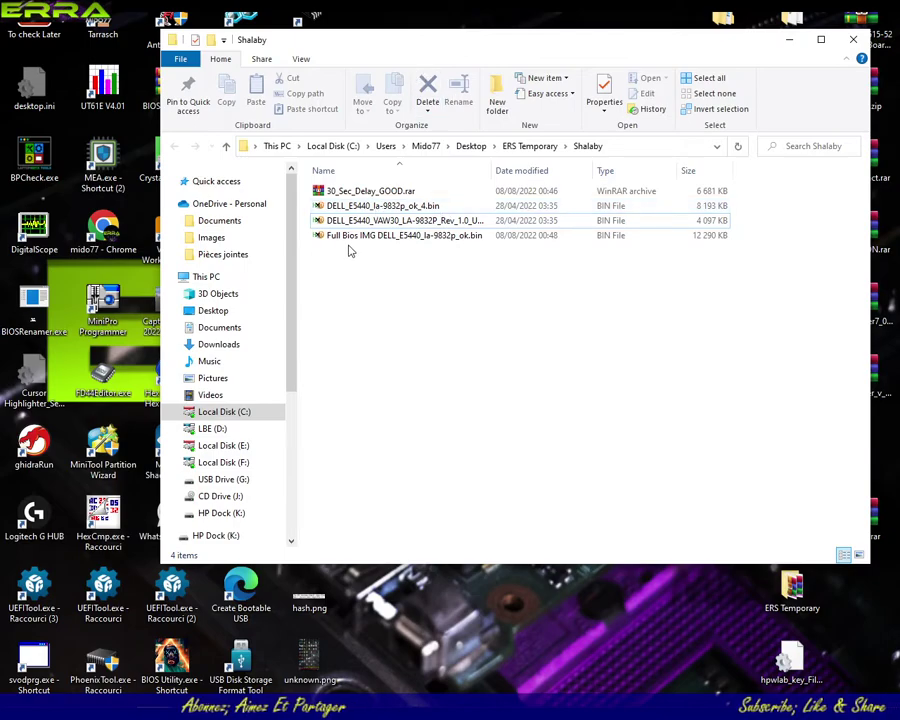
{"action": "left_click", "coordinate": [513, 174]}
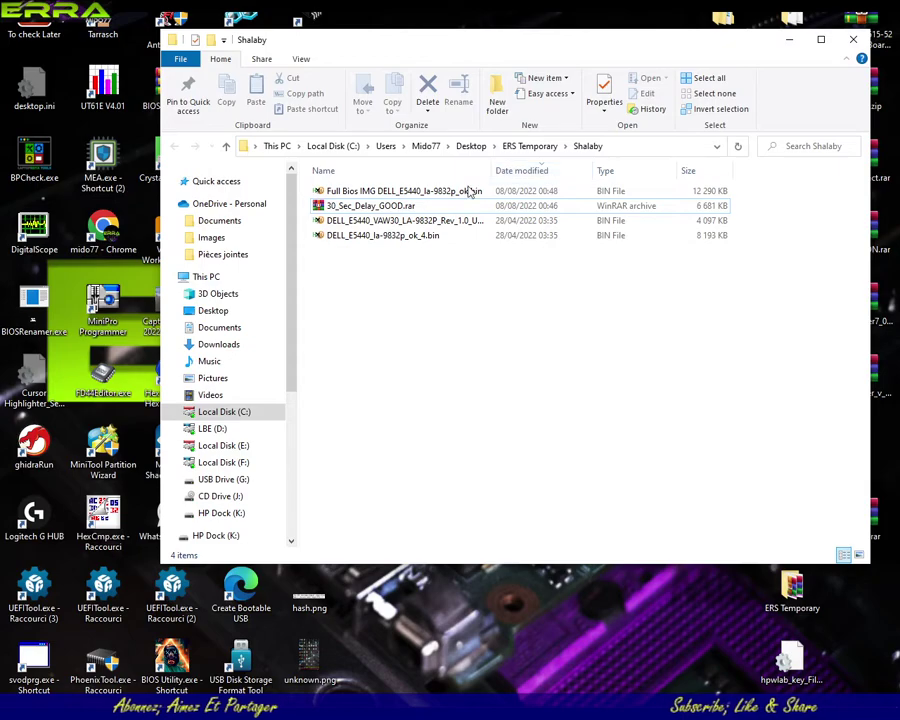
{"action": "mouse_move", "coordinate": [322, 195]}
{"action": "left_mouse_down"}
{"action": "mouse_move", "coordinate": [112, 184]}
{"action": "mouse_move", "coordinate": [108, 160]}
{"action": "left_mouse_up"}
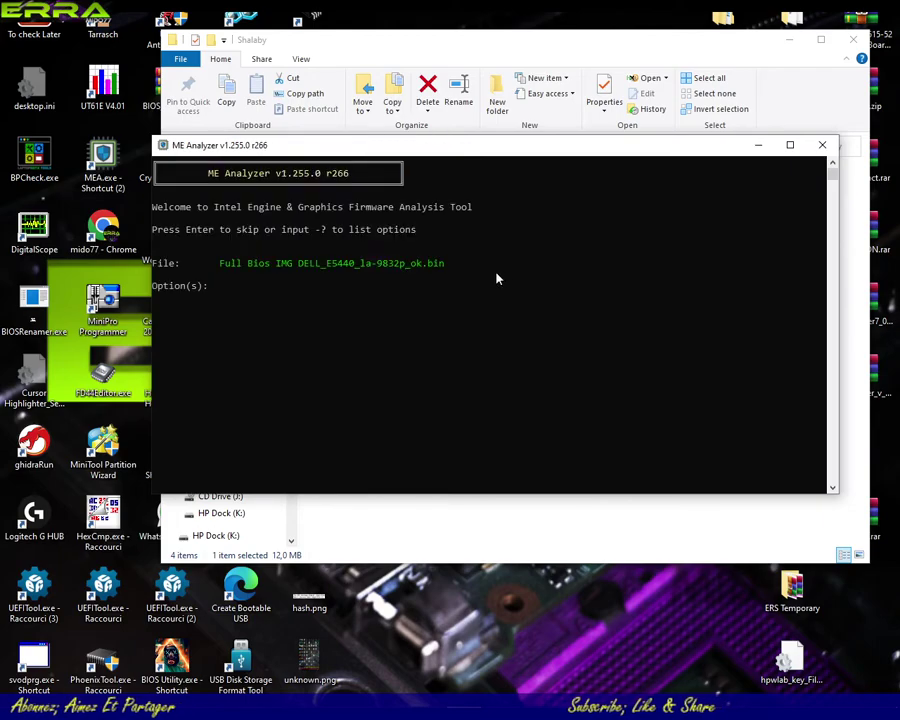
Run ME Analyzer on the image and review its report: ME 9.5.14.1724, 5MB SKU, not latest.
{"action": "key", "text": "Return"}
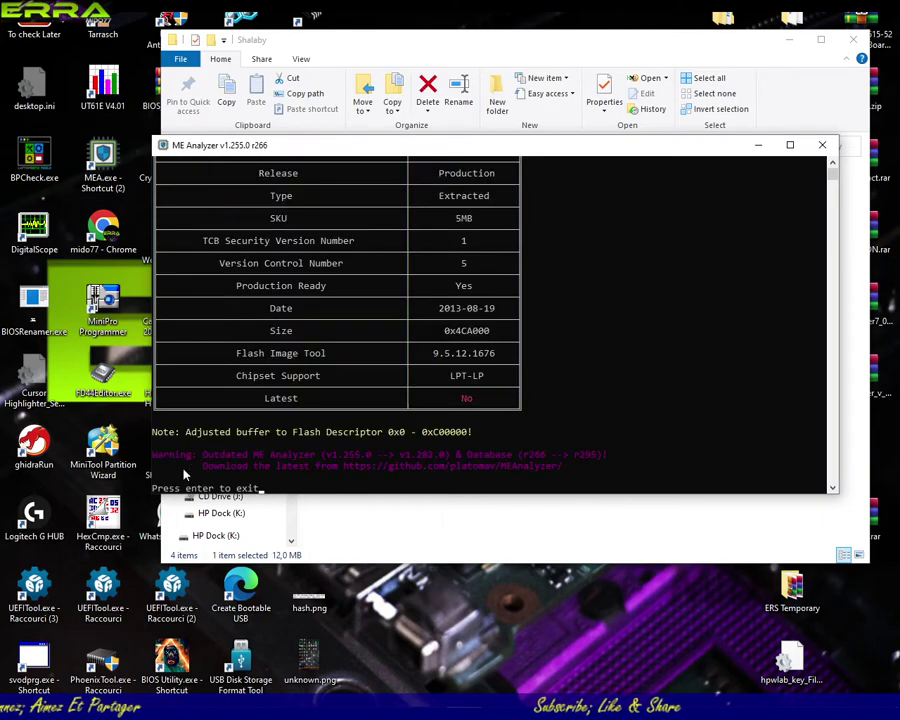
{"action": "left_click_drag", "start_coordinate": [207, 468], "coordinate": [444, 470]}
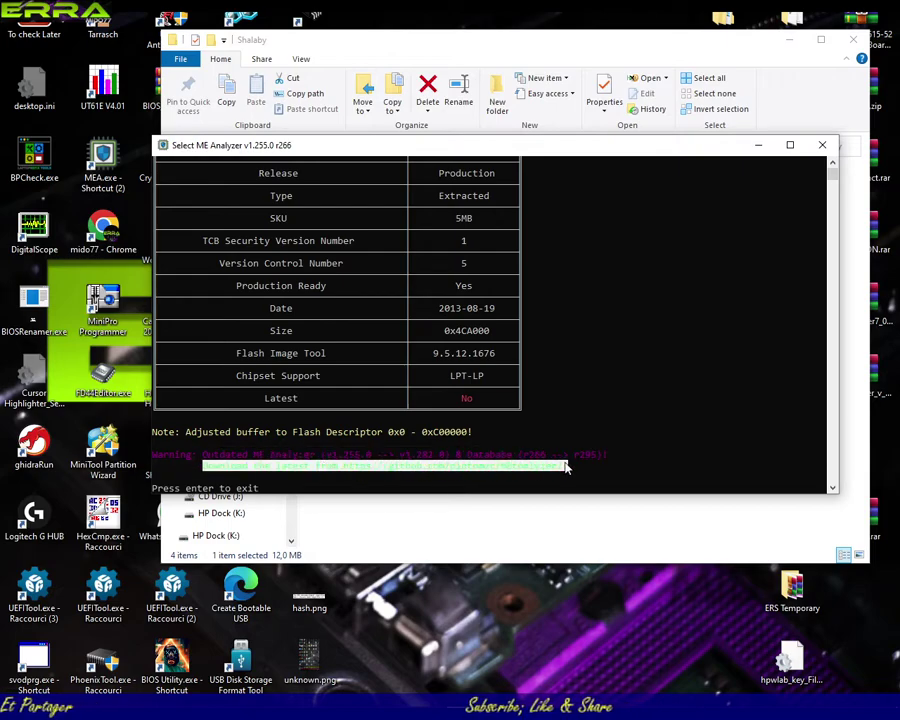
{"action": "left_click_drag", "start_coordinate": [566, 467], "coordinate": [572, 456]}
{"action": "left_click", "coordinate": [620, 388]}
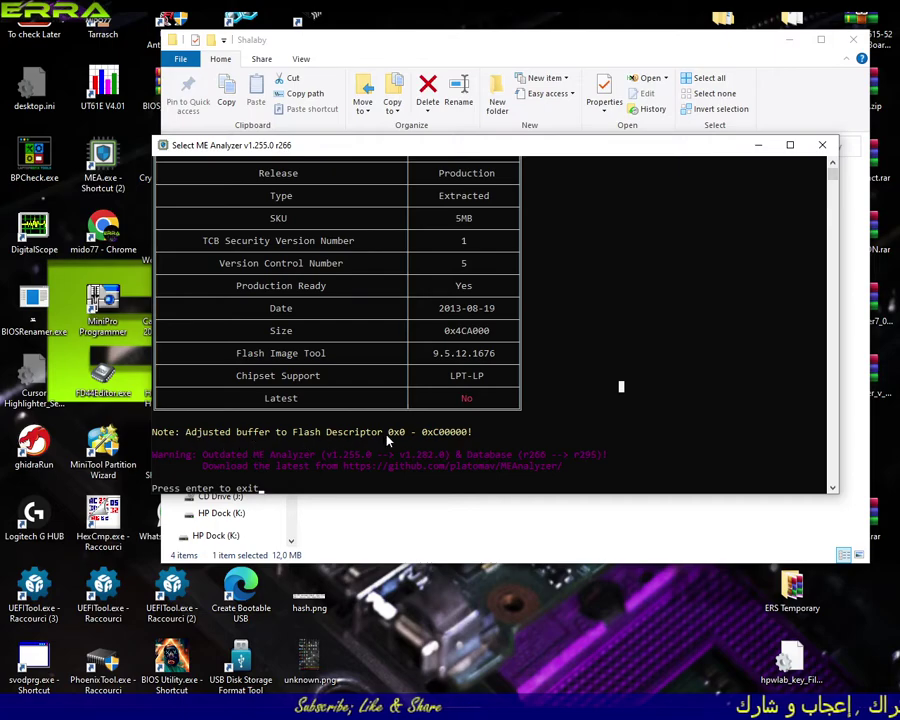
{"action": "scroll", "coordinate": [441, 285], "scroll_direction": "up", "scroll_amount": 3}
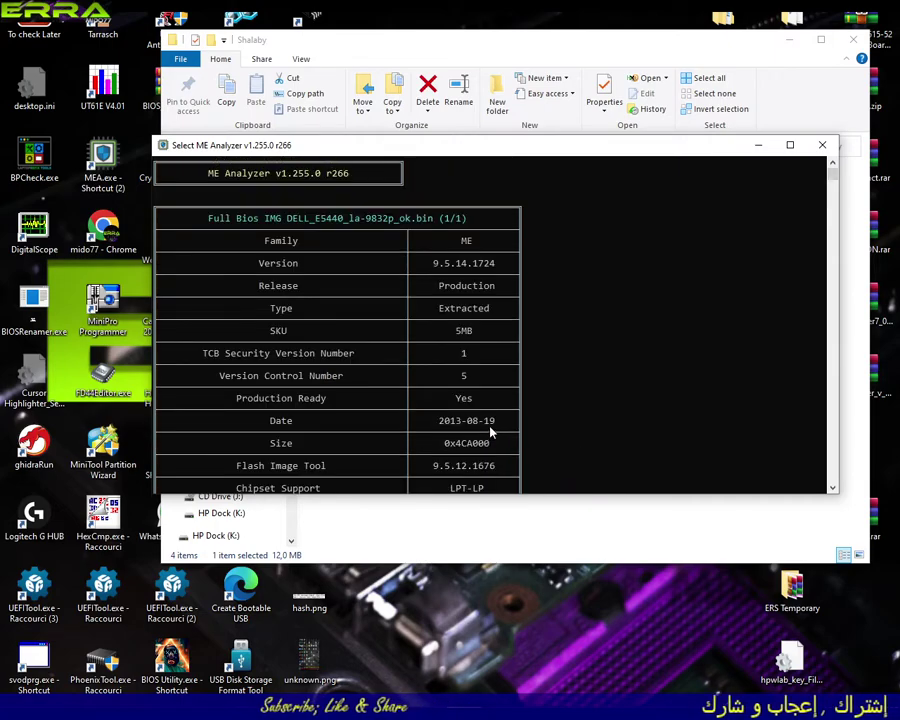
{"action": "left_click", "coordinate": [430, 262]}
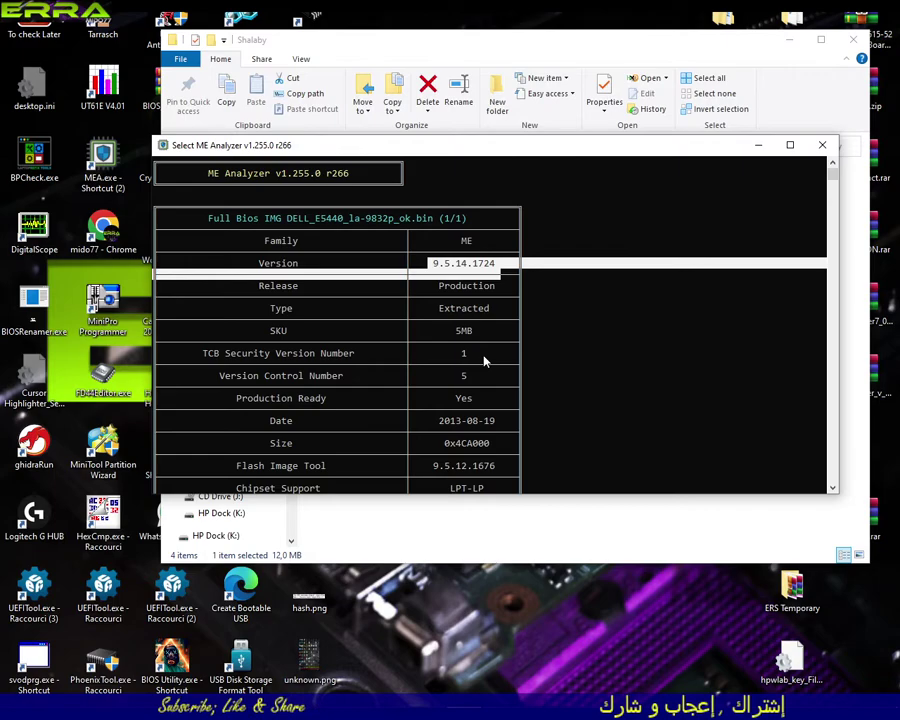
{"action": "scroll", "coordinate": [487, 363], "scroll_direction": "down", "scroll_amount": 1}
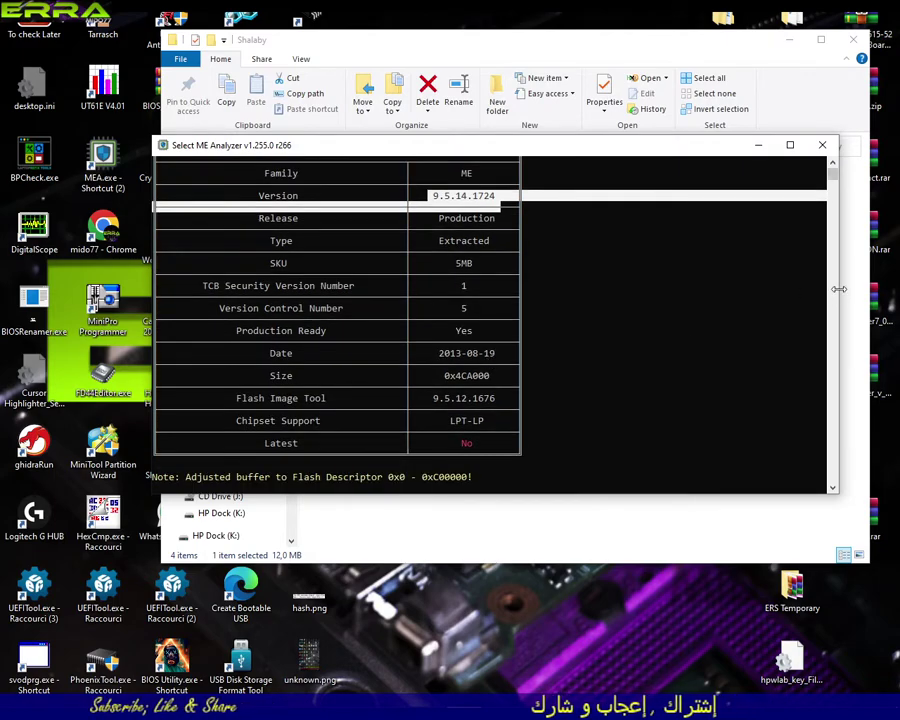
{"action": "mouse_move", "coordinate": [838, 280]}
{"action": "left_mouse_down"}
{"action": "mouse_move", "coordinate": [530, 267]}
{"action": "mouse_move", "coordinate": [528, 290]}
{"action": "mouse_move", "coordinate": [551, 311]}
{"action": "left_mouse_up"}
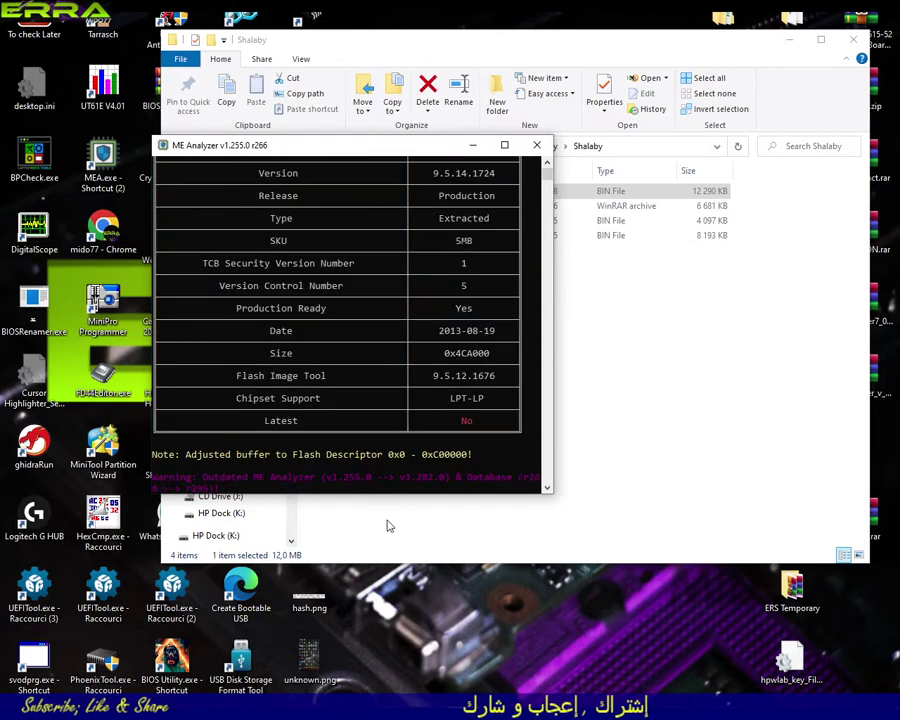
{"action": "left_click_drag", "start_coordinate": [394, 492], "coordinate": [408, 672]}
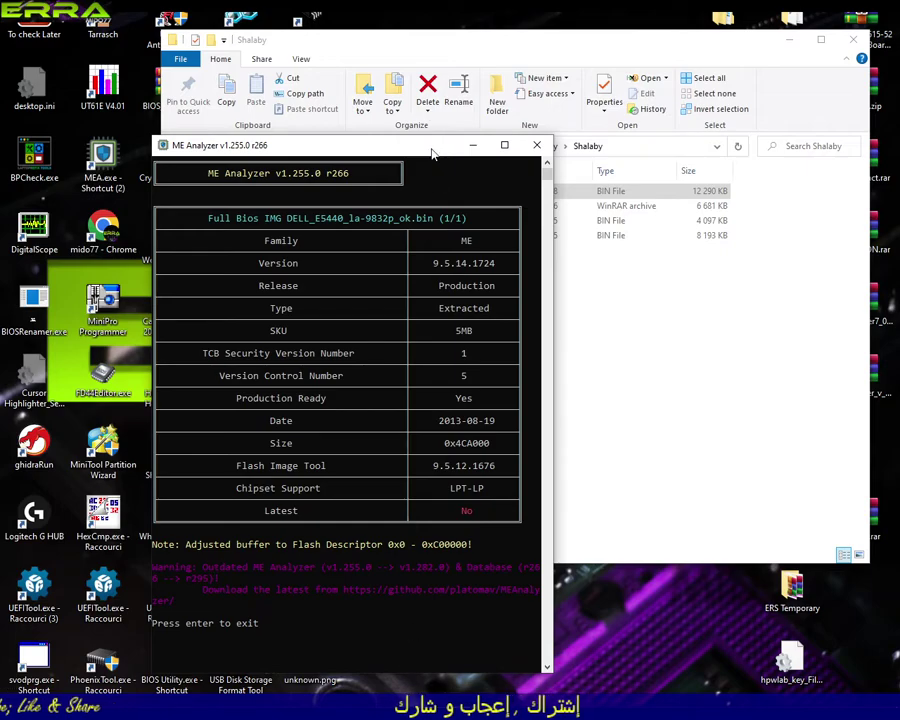
{"action": "left_click_drag", "start_coordinate": [432, 153], "coordinate": [324, 64]}
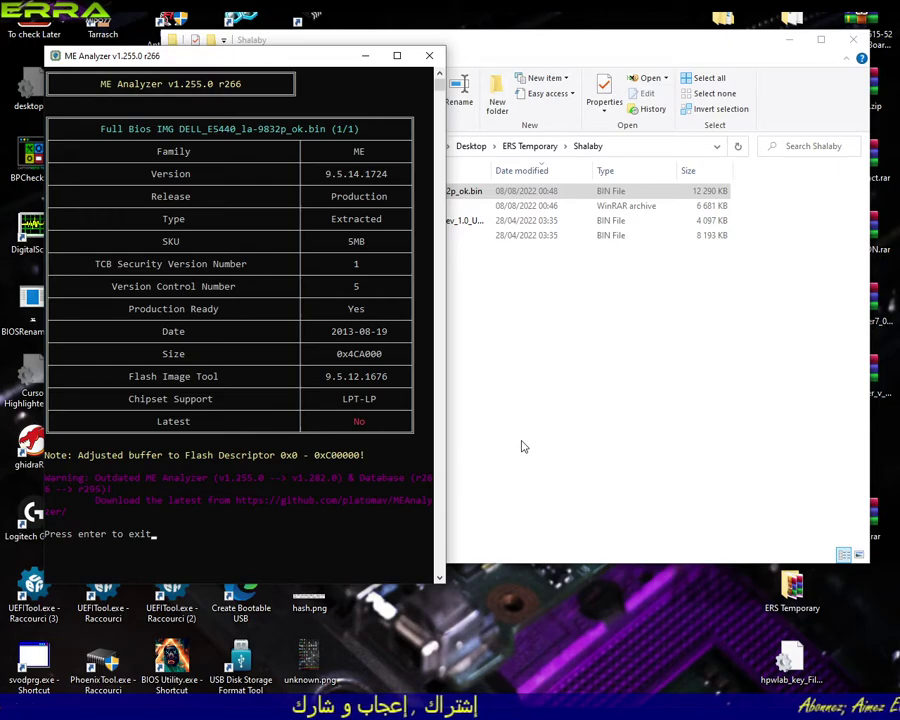
In egyfixlab's DELL Tools, go to the Service TAG page and bring up its BIOS file picker.
{"action": "mouse_move", "coordinate": [430, 715]}
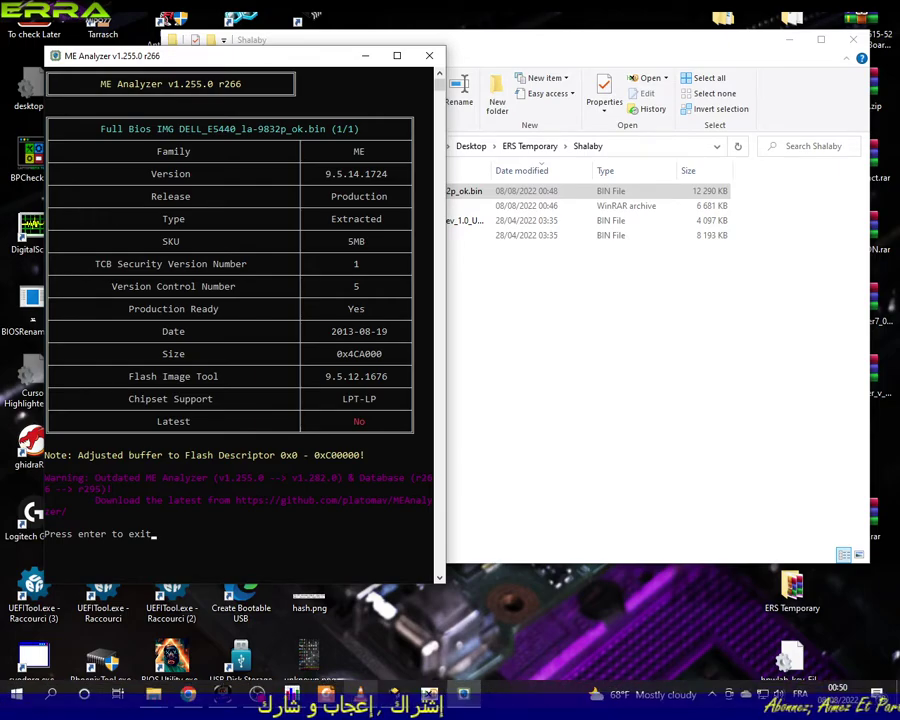
{"action": "left_click", "coordinate": [395, 693]}
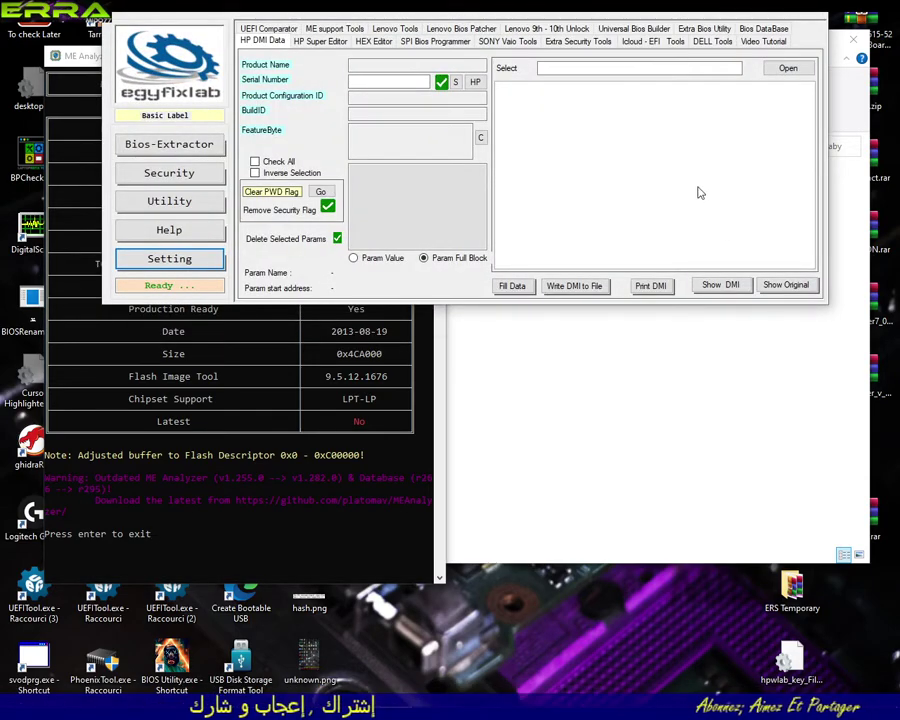
{"action": "left_click", "coordinate": [712, 41]}
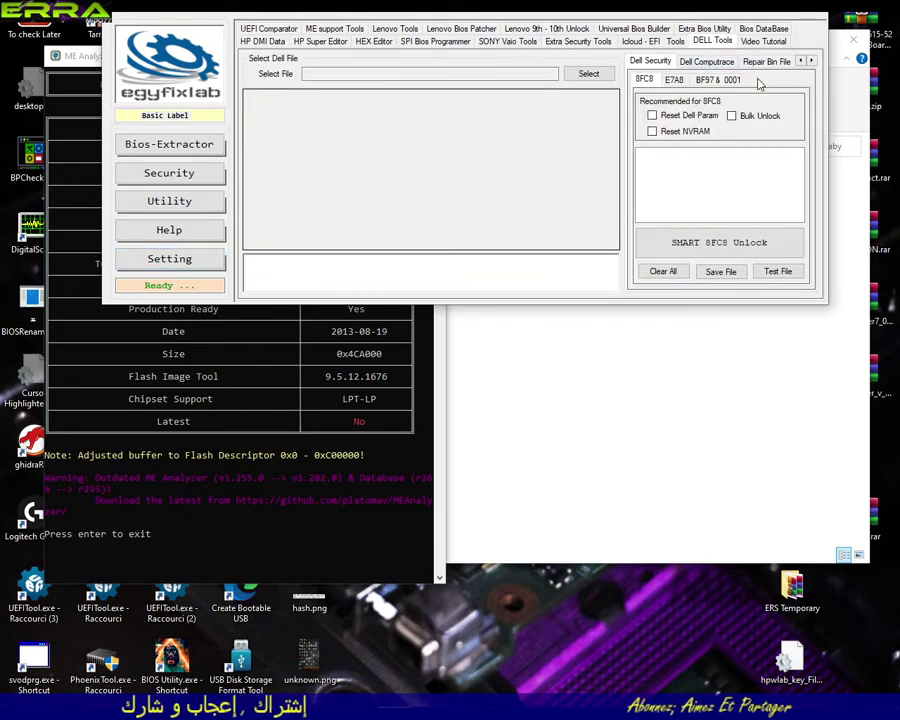
{"action": "left_click", "coordinate": [810, 61]}
{"action": "left_click", "coordinate": [810, 61]}
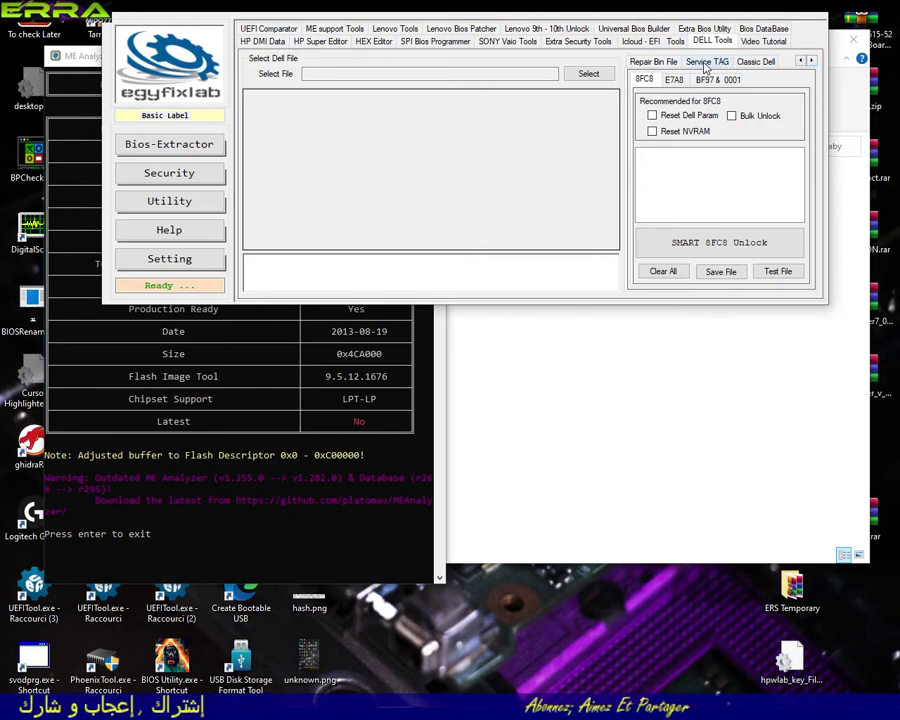
{"action": "left_click", "coordinate": [706, 63]}
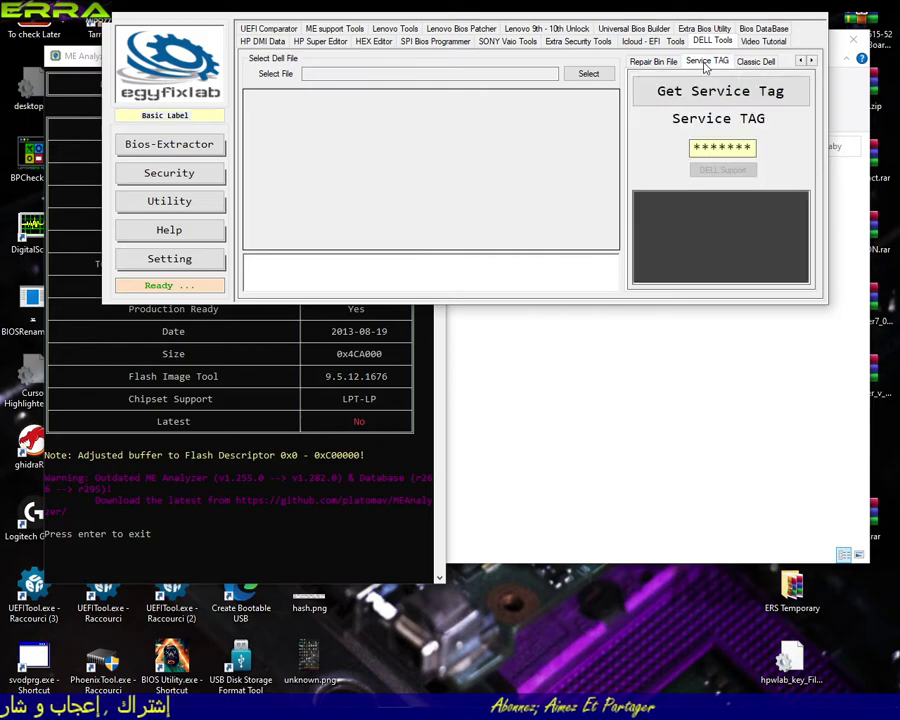
{"action": "left_click", "coordinate": [589, 75]}
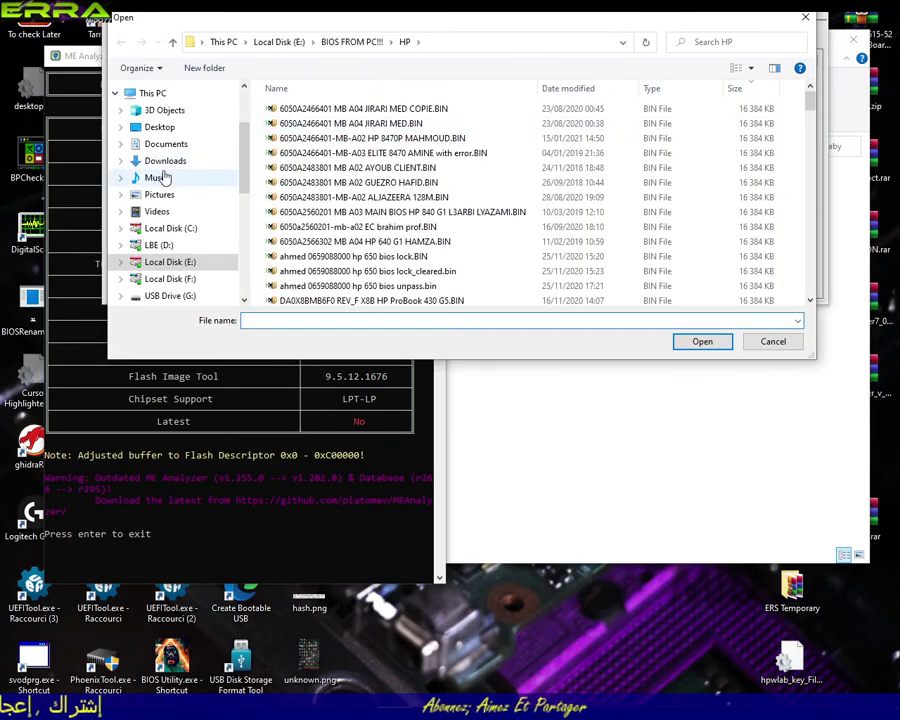
Load Full Bios IMG DELL_E5440_la-9832p_ok.bin from ERS Temporary, get its service tag, and open DELL Support.
{"action": "left_click", "coordinate": [164, 127]}
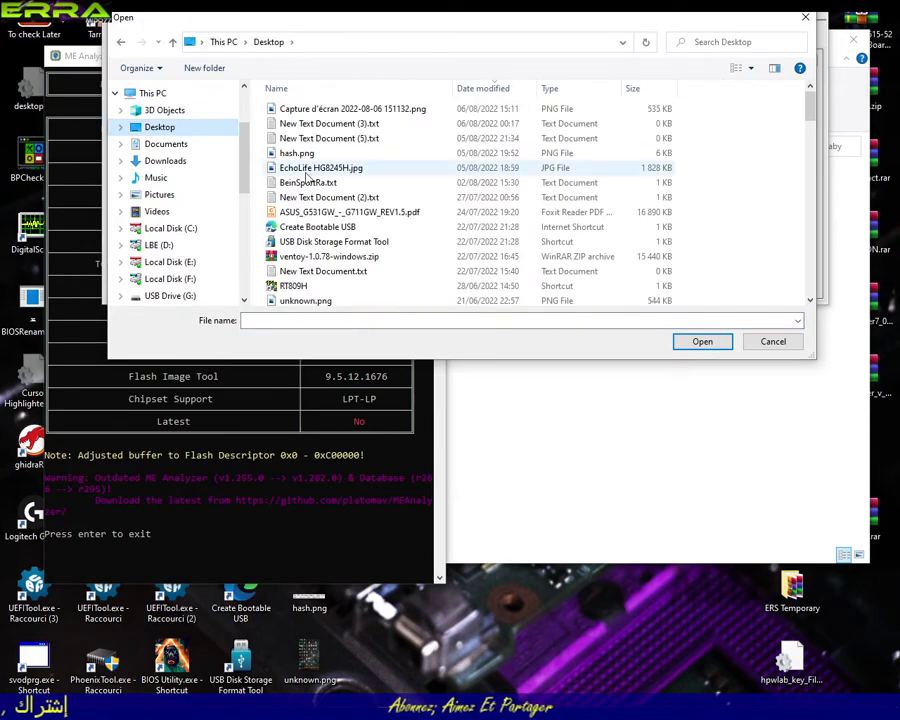
{"action": "scroll", "coordinate": [310, 215], "scroll_direction": "down", "scroll_amount": 10}
{"action": "scroll", "coordinate": [313, 215], "scroll_direction": "down", "scroll_amount": 10}
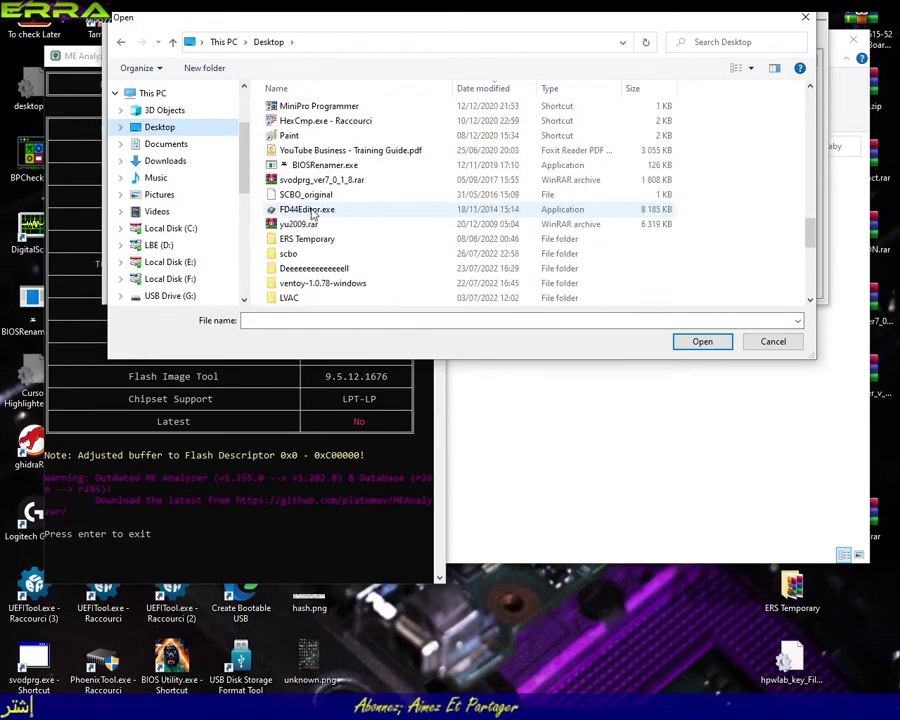
{"action": "scroll", "coordinate": [297, 172], "scroll_direction": "up", "scroll_amount": 1}
{"action": "double_click", "coordinate": [292, 150]}
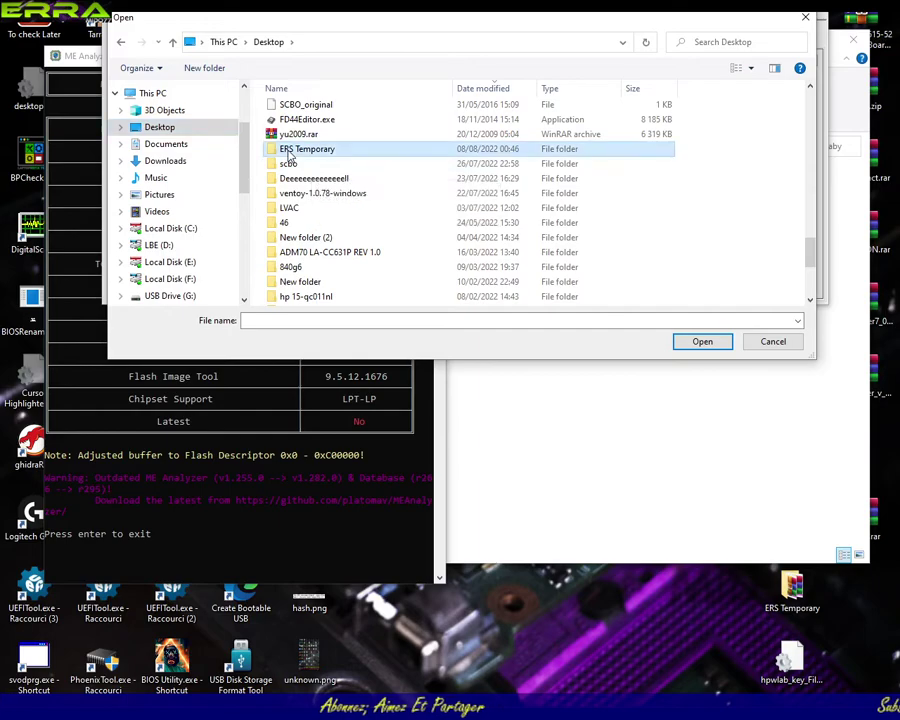
{"action": "double_click", "coordinate": [296, 184]}
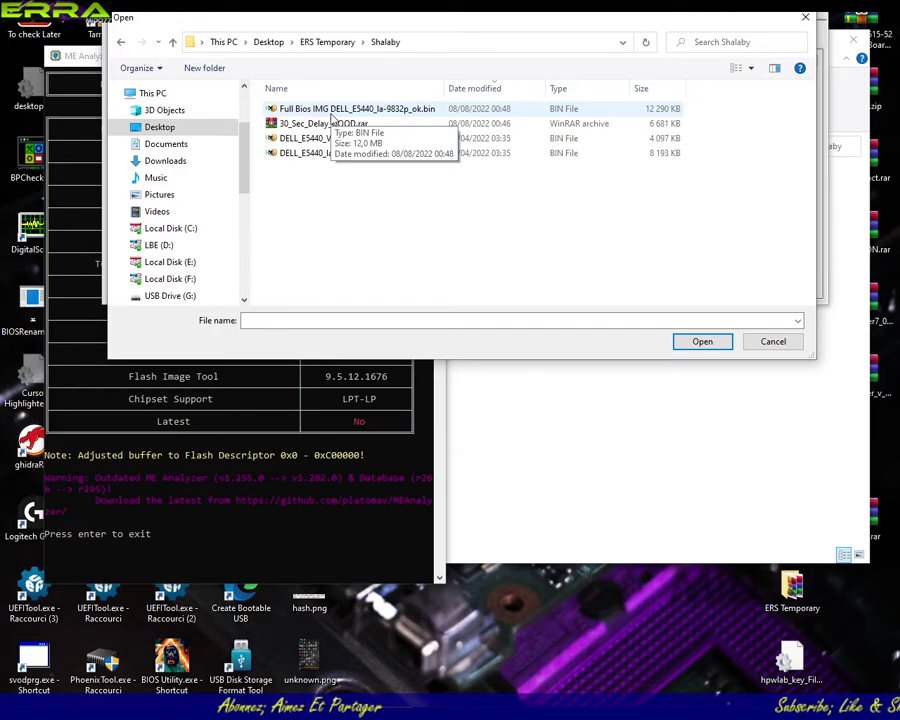
{"action": "double_click", "coordinate": [331, 117]}
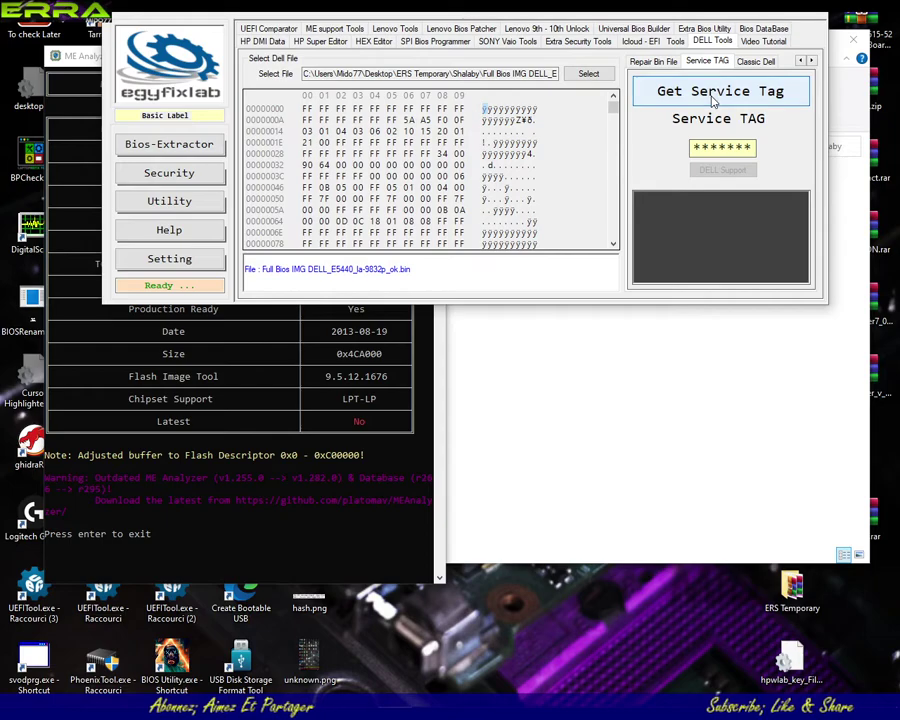
{"action": "left_click", "coordinate": [714, 101]}
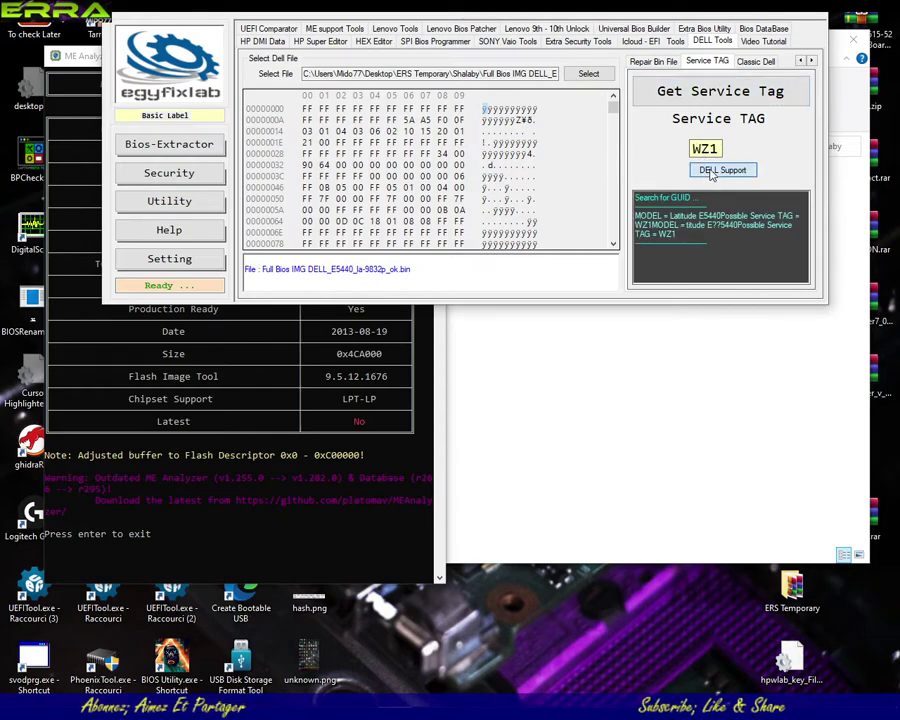
{"action": "left_click", "coordinate": [712, 172]}
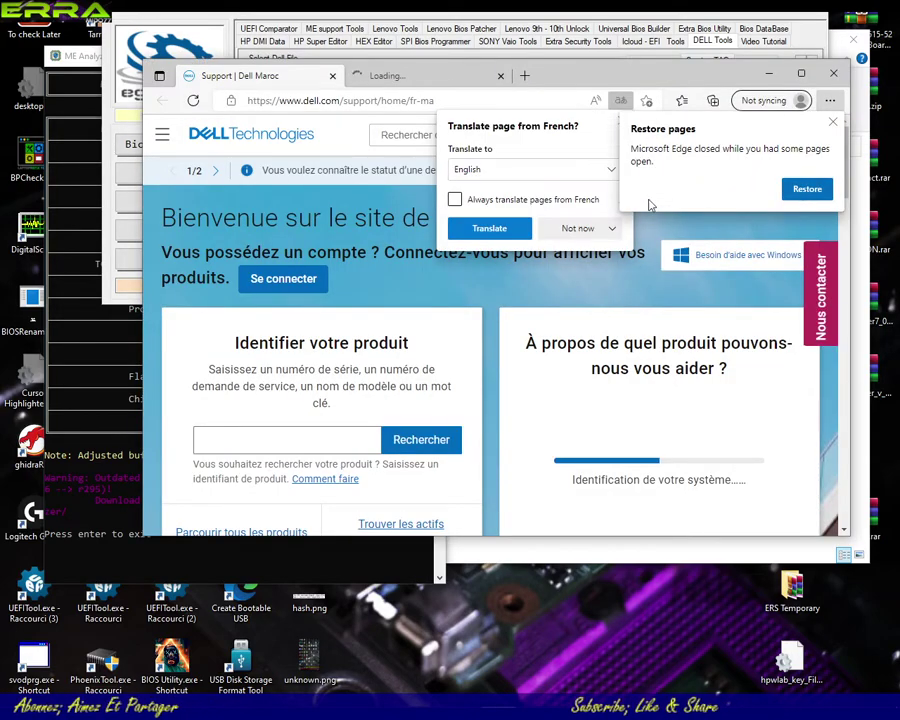
Paste the service tag into Dell's product search box, copy it back, and close Edge.
{"action": "left_click", "coordinate": [229, 439]}
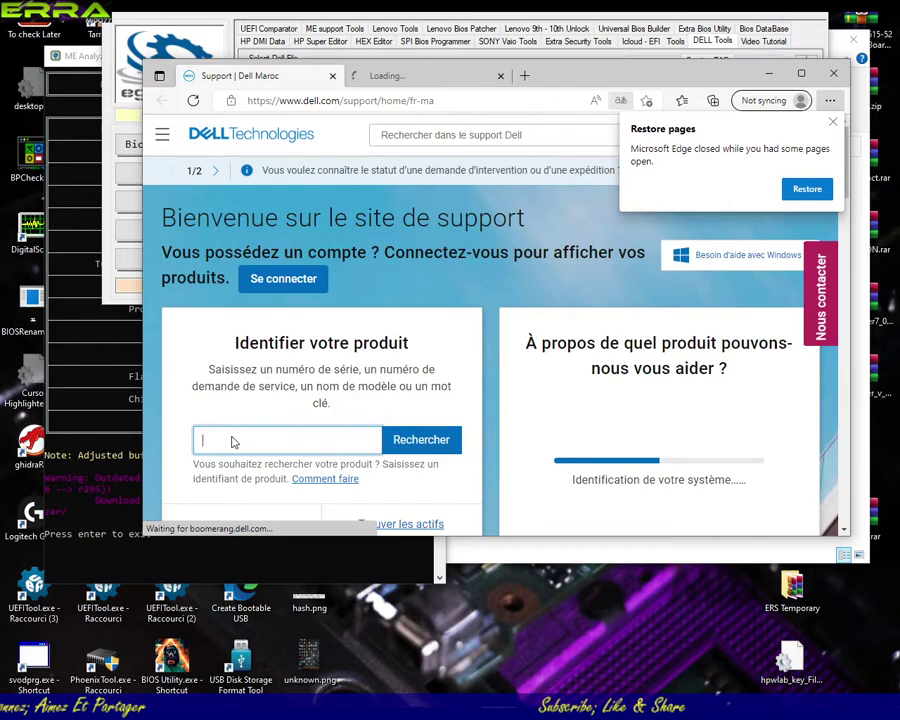
{"action": "right_click", "coordinate": [231, 439]}
{"action": "left_click", "coordinate": [270, 203]}
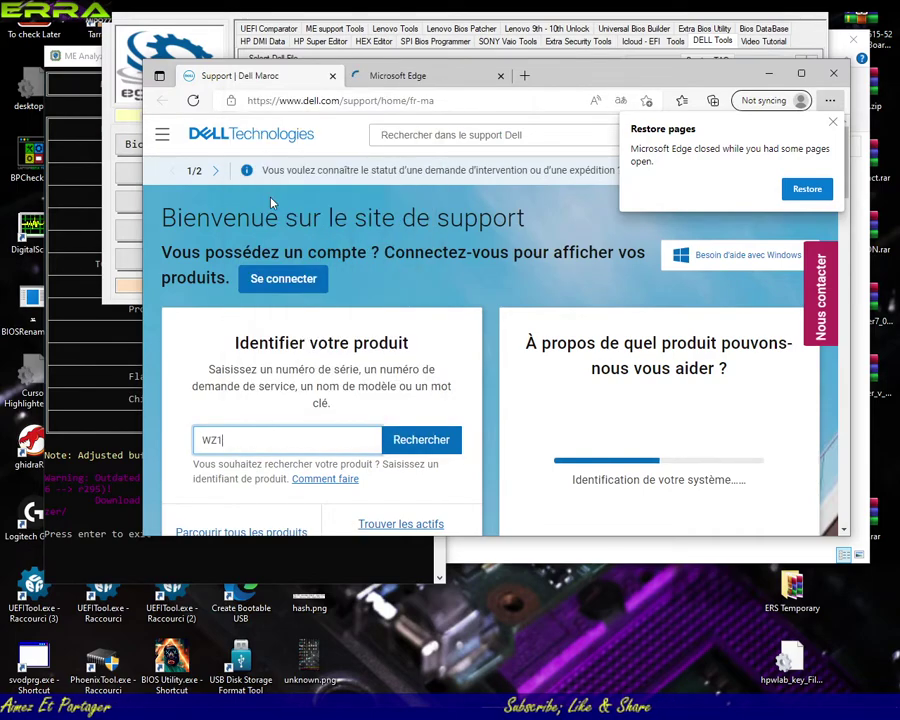
{"action": "double_click", "coordinate": [218, 441]}
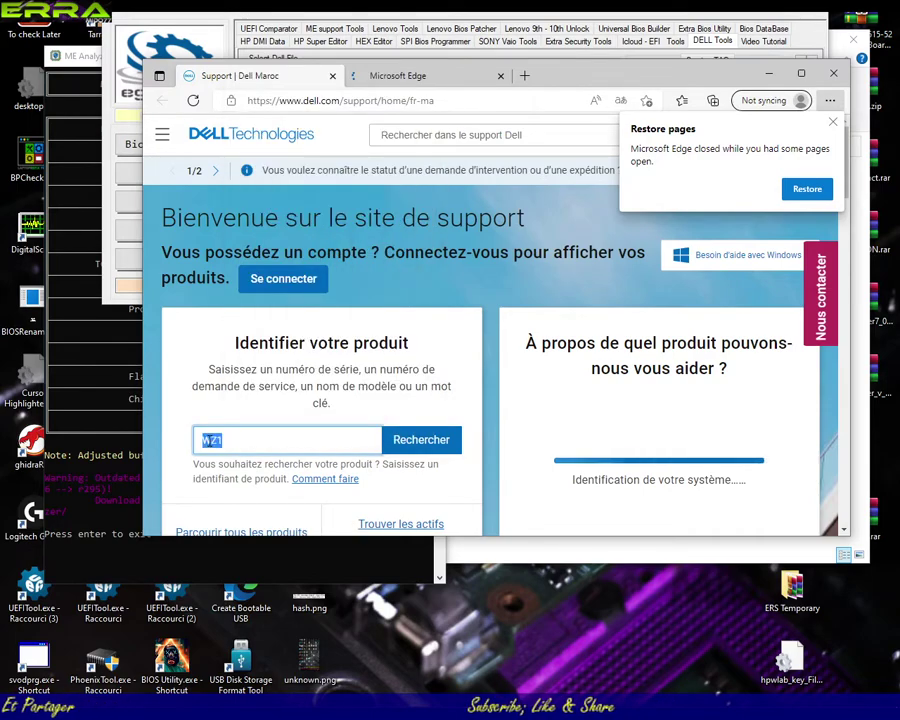
{"action": "right_click", "coordinate": [210, 440]}
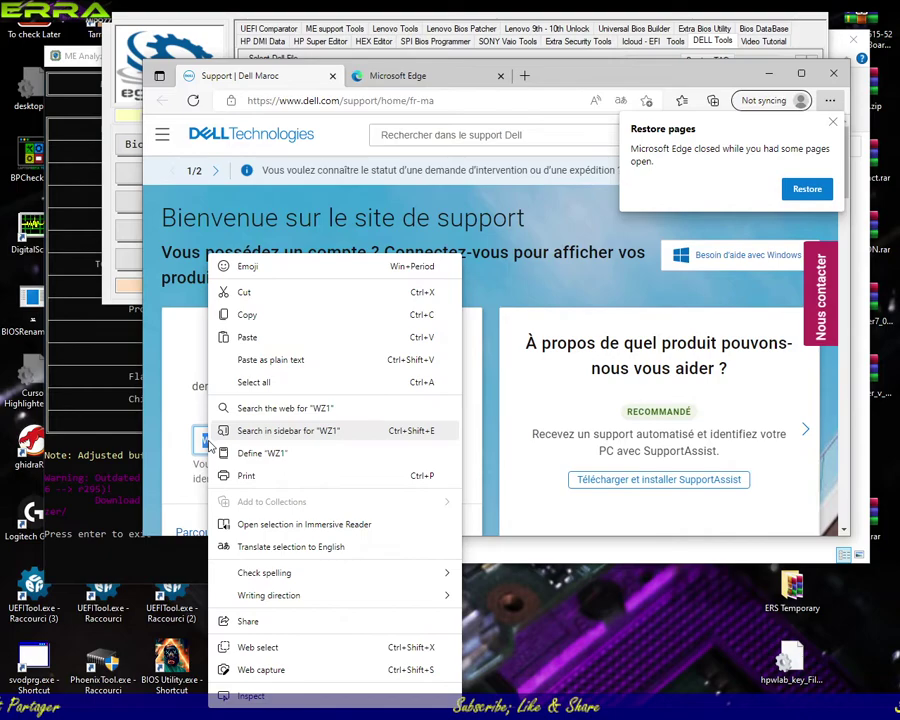
{"action": "left_click", "coordinate": [248, 315]}
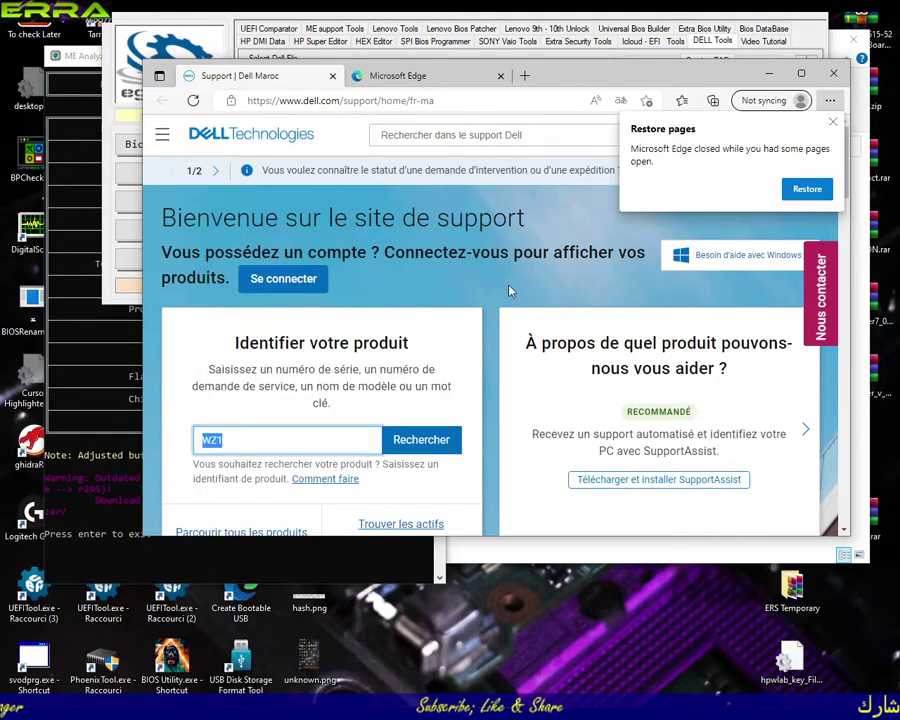
{"action": "left_click", "coordinate": [836, 75]}
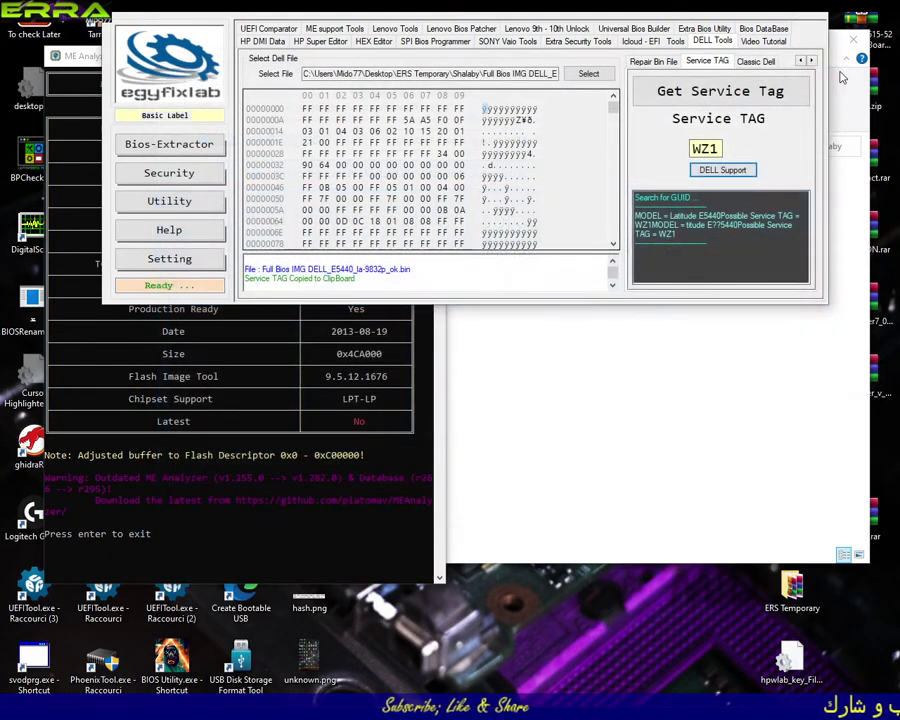
Open the Full Bios IMG file in HxD and start a text search.
{"action": "left_click", "coordinate": [548, 513]}
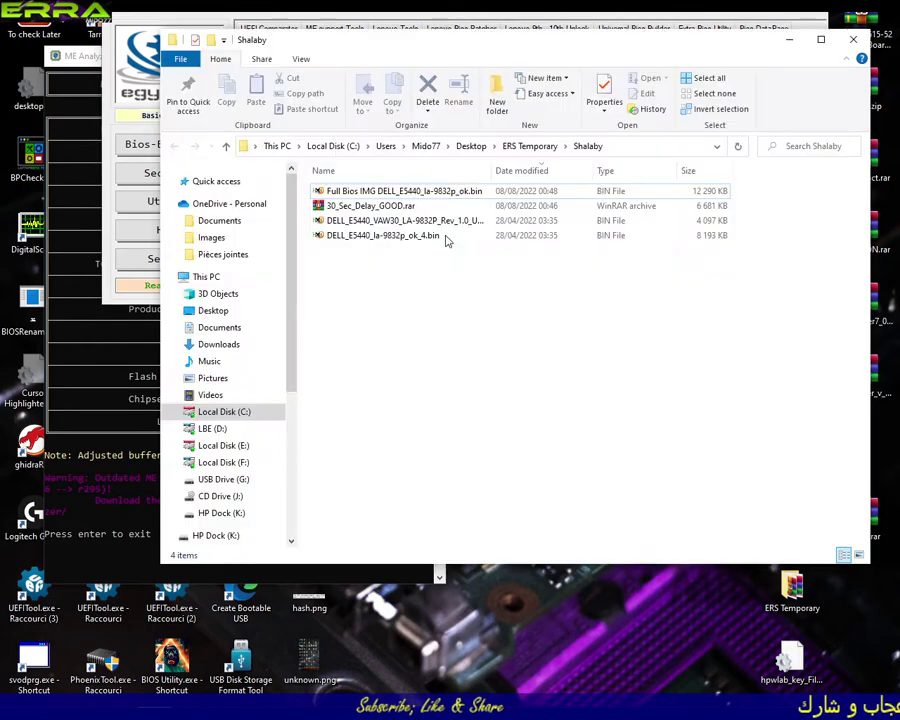
{"action": "double_click", "coordinate": [394, 196]}
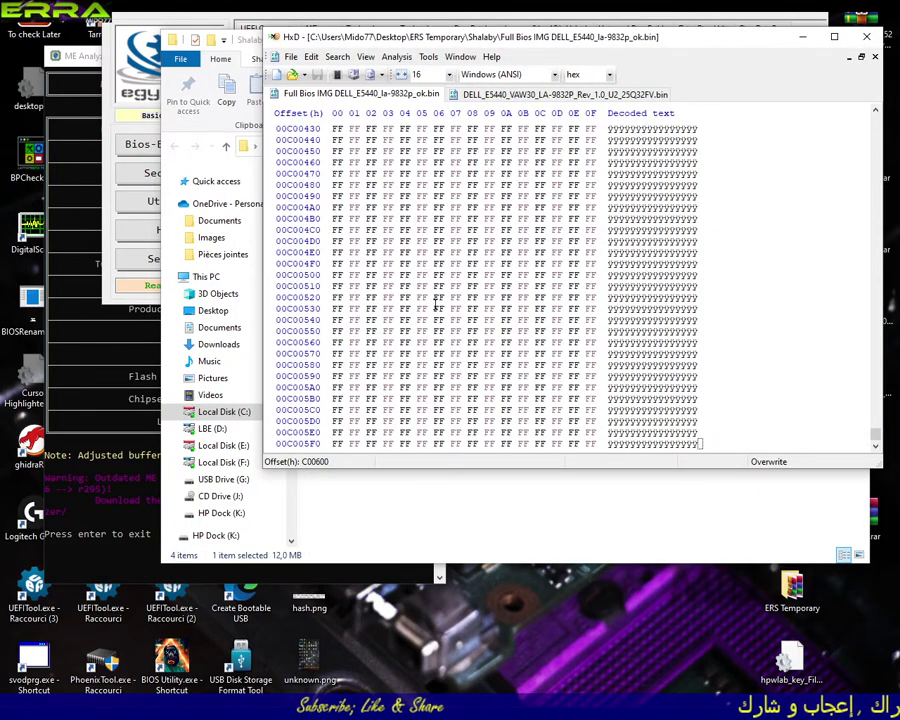
{"action": "key", "text": "ctrl+f"}
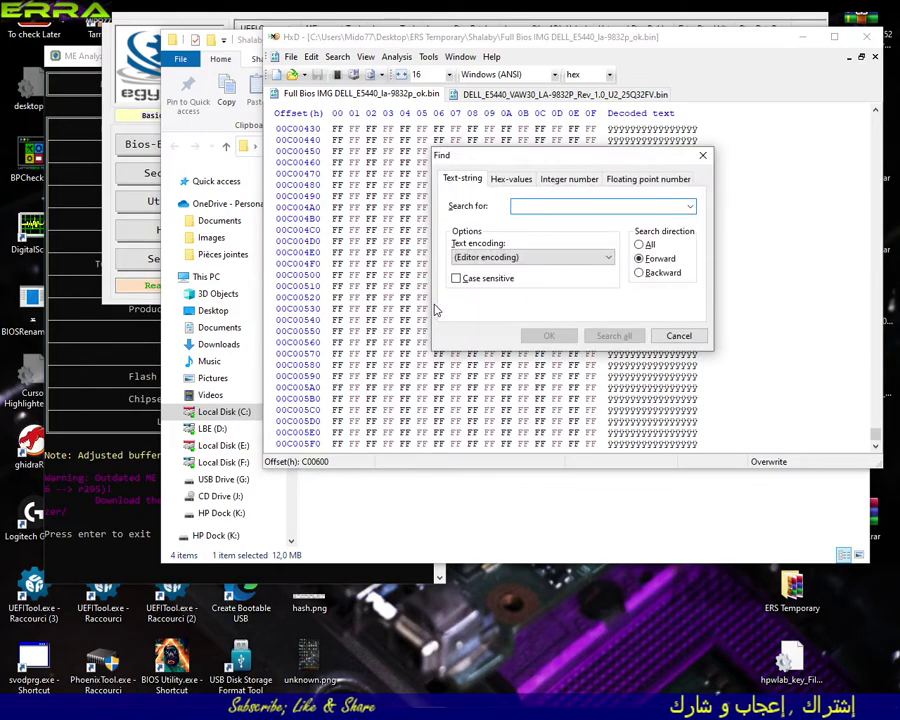
Find the service tag's second match at offset 20D48 and copy its bytes.
{"action": "type", "text": "WZ1"}
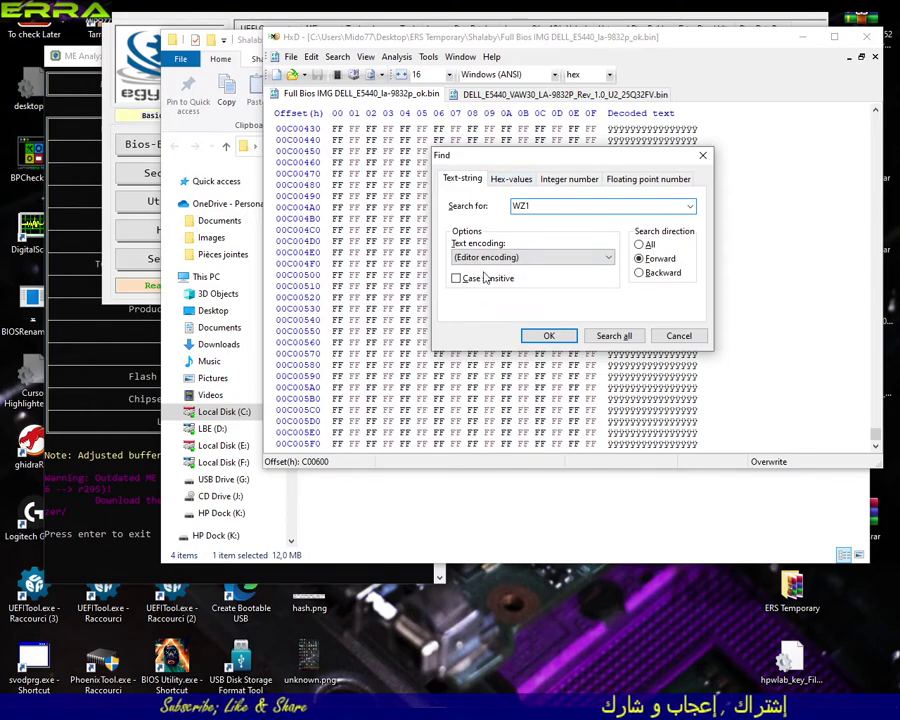
{"action": "left_click", "coordinate": [550, 336]}
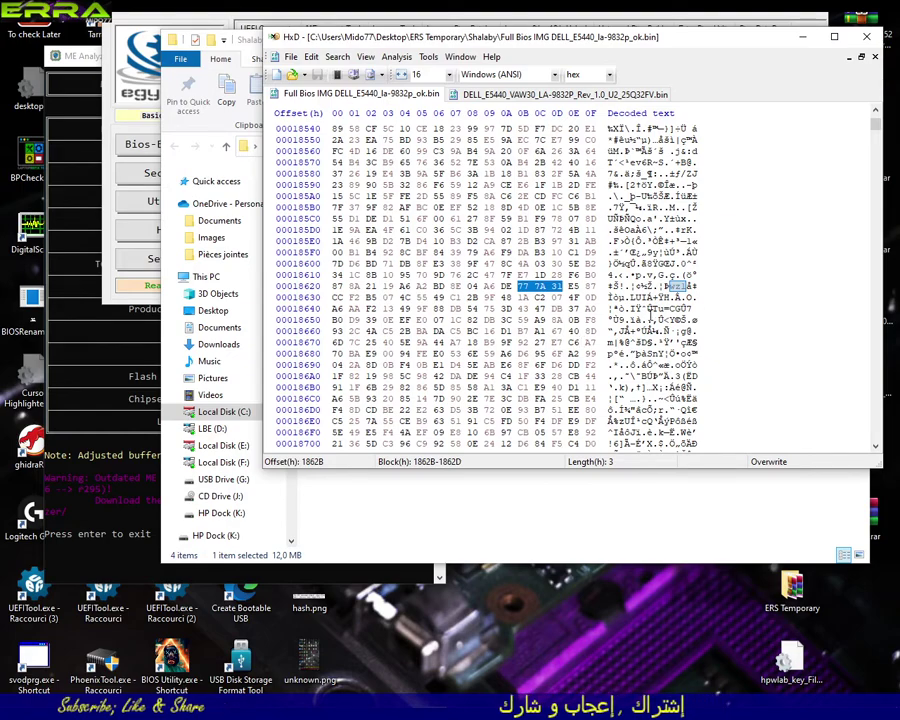
{"action": "key", "text": "F3"}
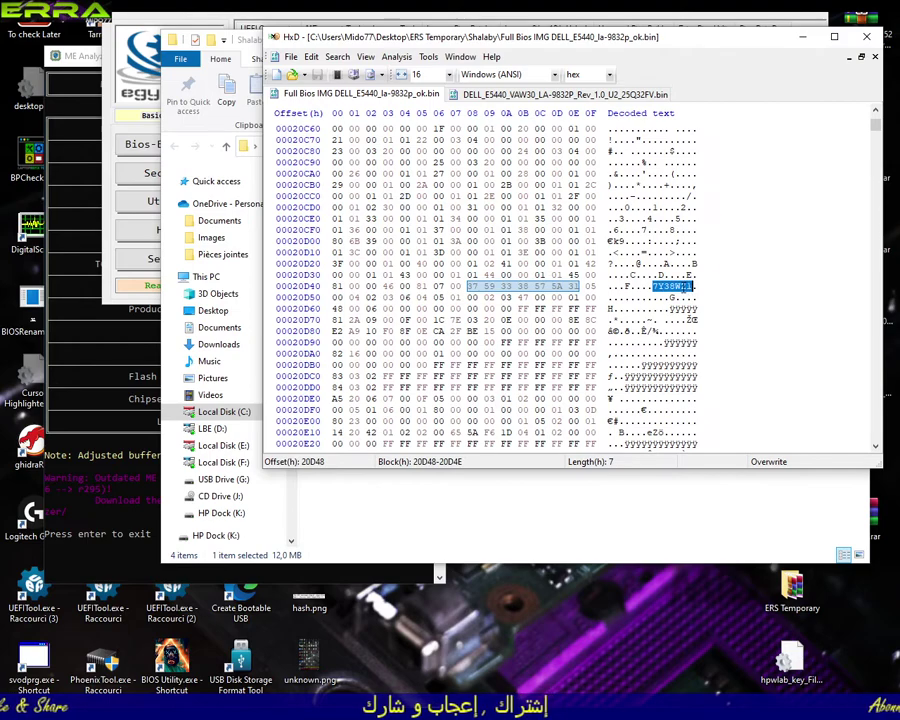
{"action": "right_click", "coordinate": [686, 290]}
{"action": "left_click", "coordinate": [716, 329]}
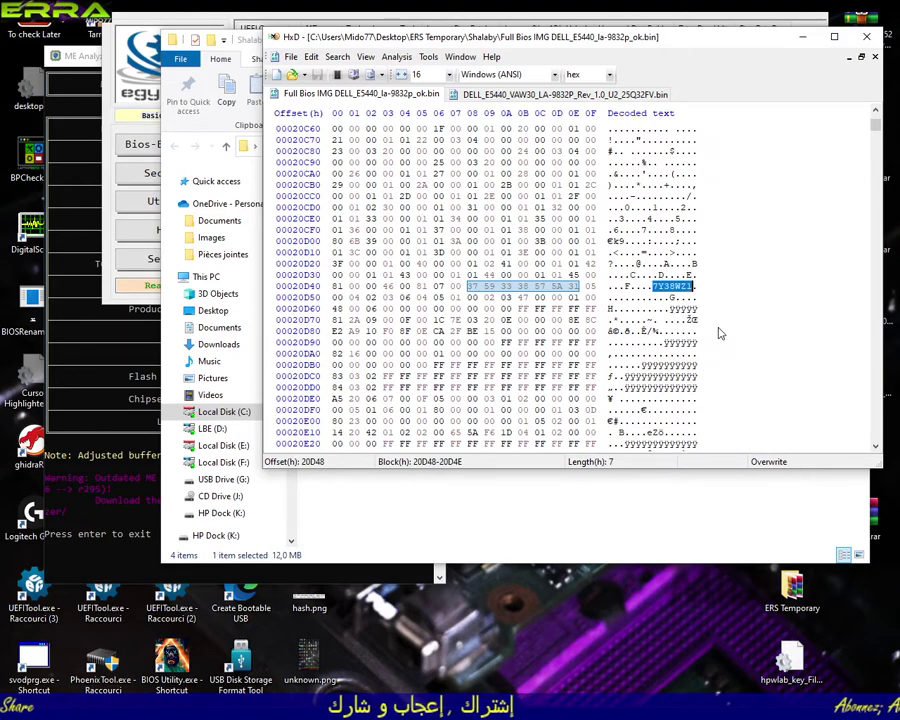
Search for 'dell support' in a new Chrome tab next to the Discord channel.
{"action": "mouse_move", "coordinate": [292, 695]}
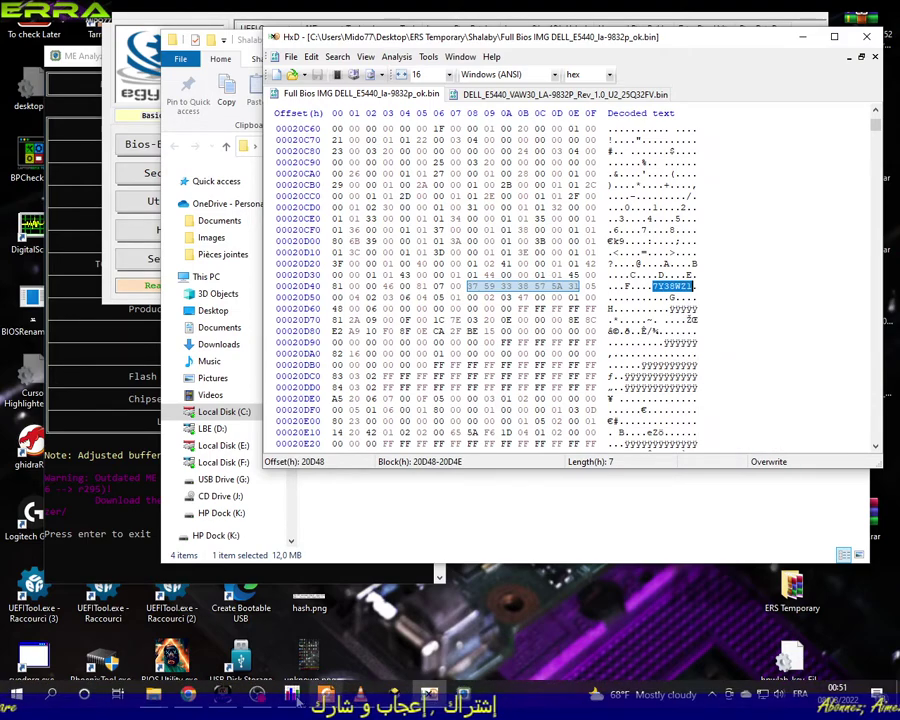
{"action": "left_click", "coordinate": [192, 694]}
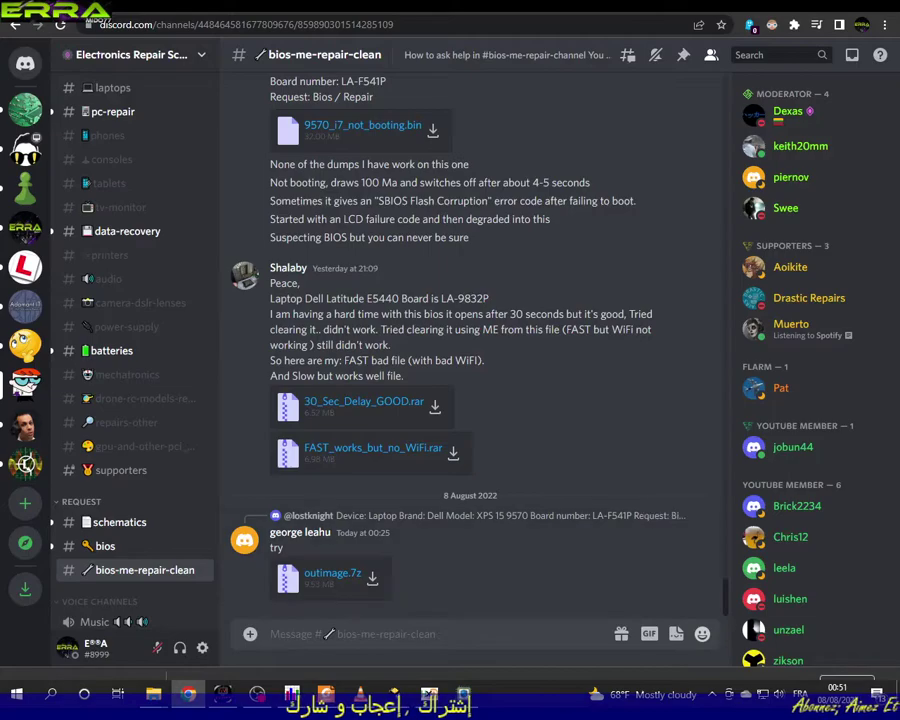
{"action": "left_click", "coordinate": [700, 14]}
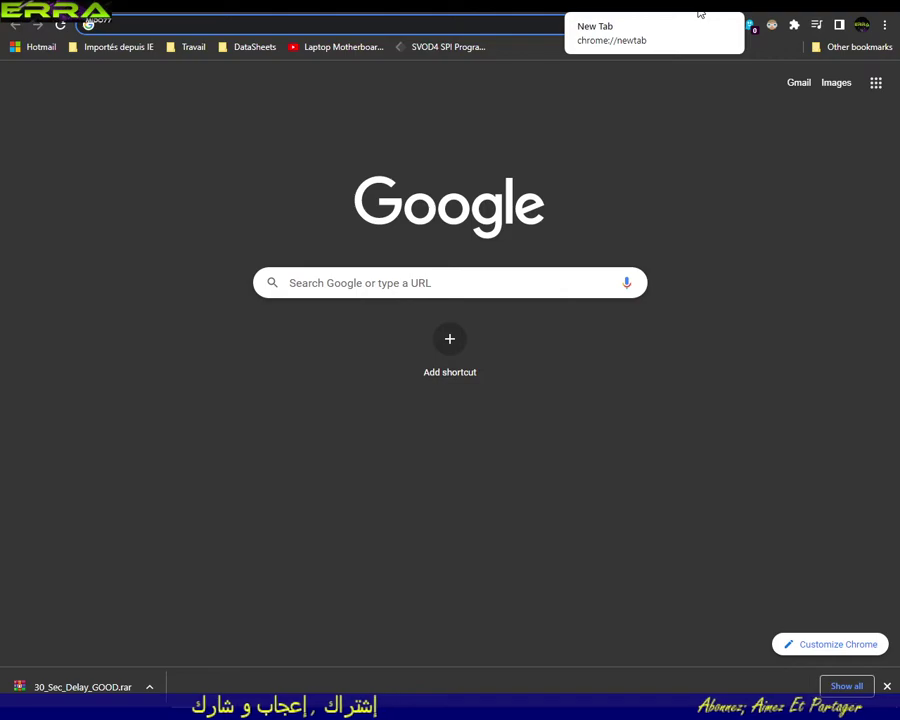
{"action": "type", "text": "bi"}
{"action": "key", "text": "BackSpace"}
{"action": "type", "text": "d"}
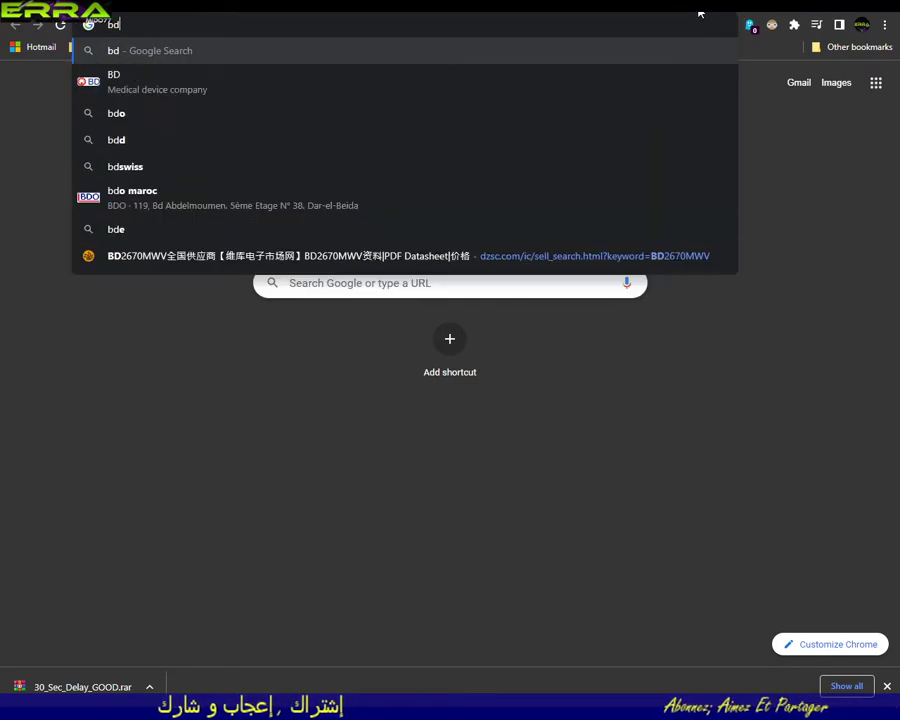
{"action": "type", "text": "ell"}
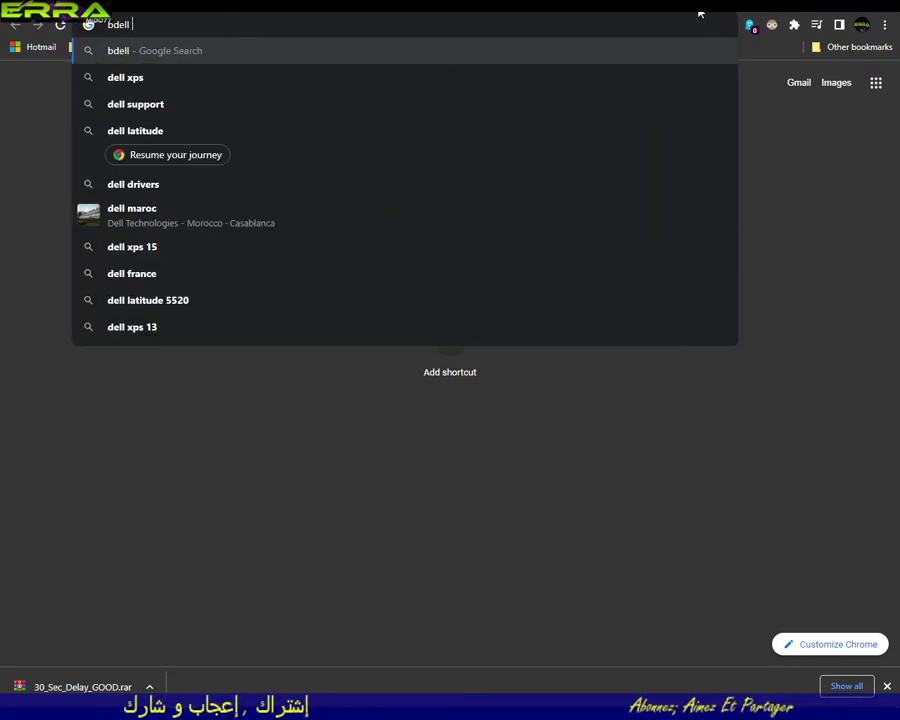
{"action": "key", "text": "BackSpace"}
{"action": "key", "text": "BackSpace"}
{"action": "key", "text": "BackSpace"}
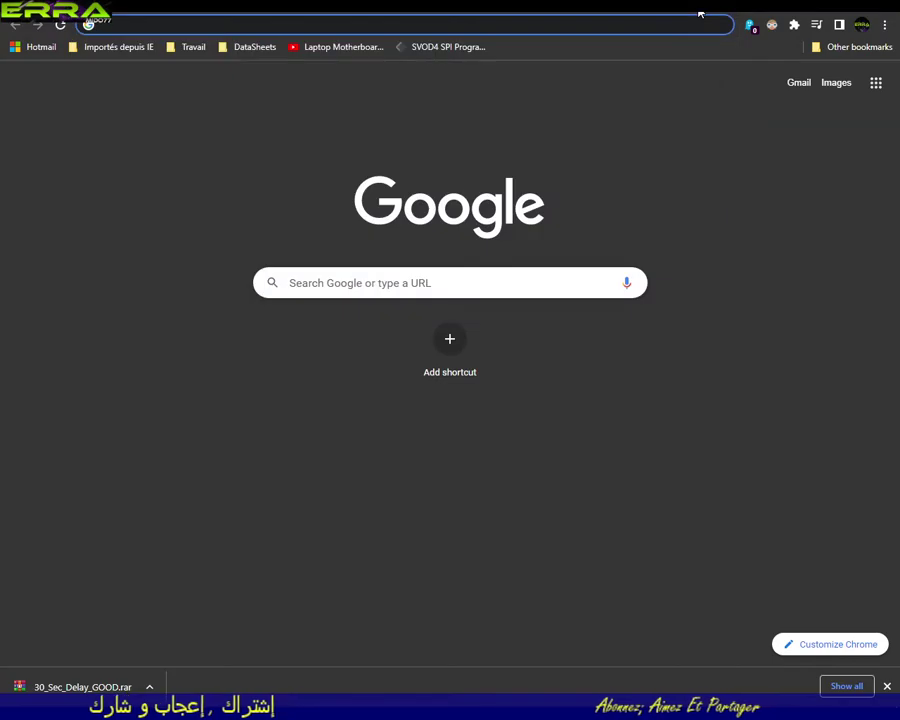
{"action": "type", "text": "dell su"}
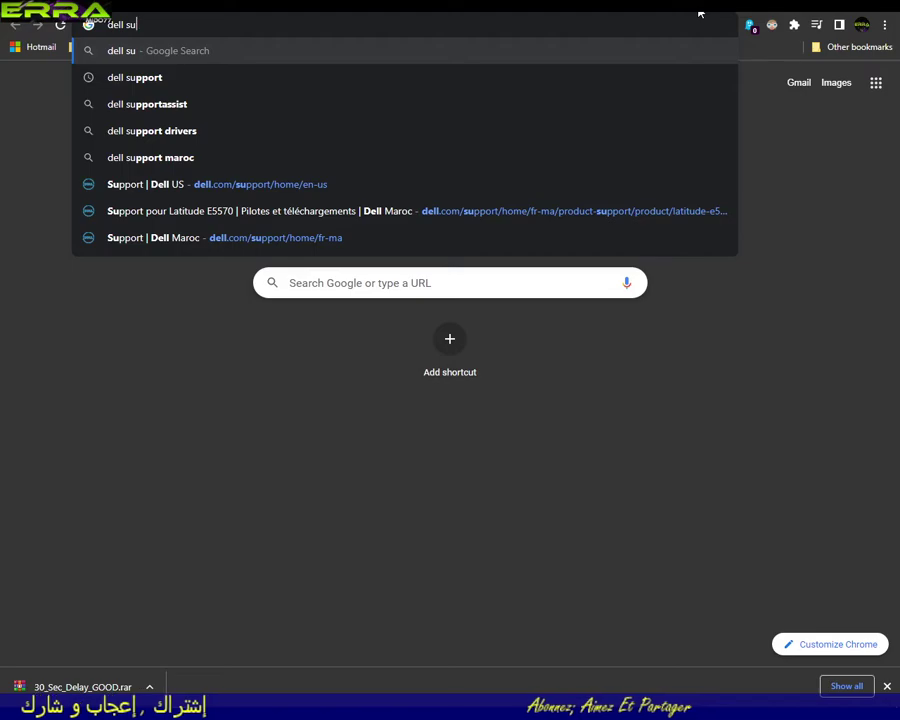
{"action": "key", "text": "Down"}
{"action": "key", "text": "Return"}
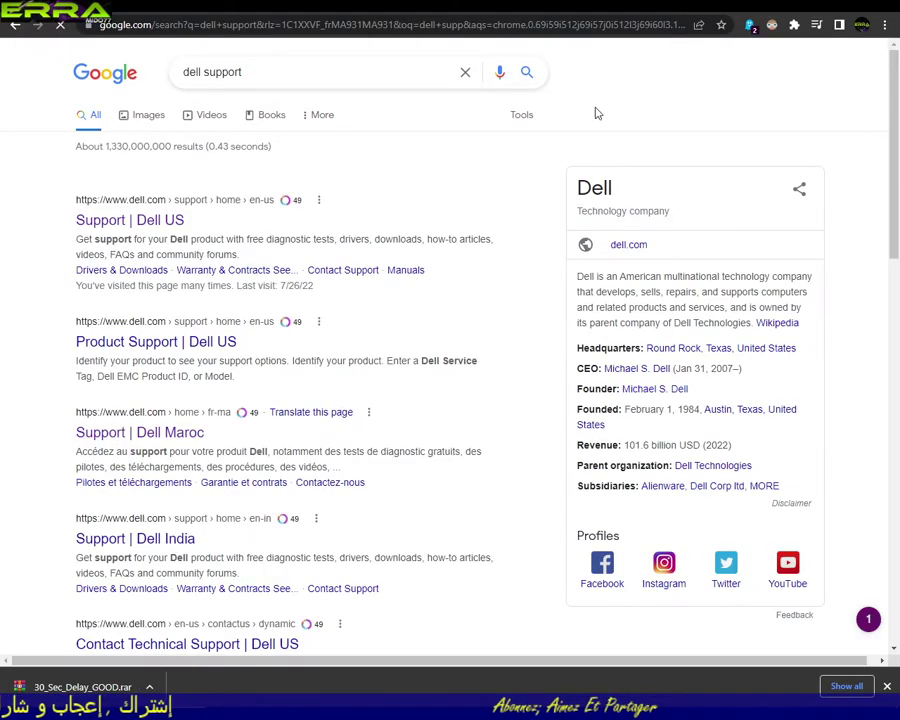
Look up the pasted service tag on Dell's US support site.
{"action": "left_click", "coordinate": [132, 220]}
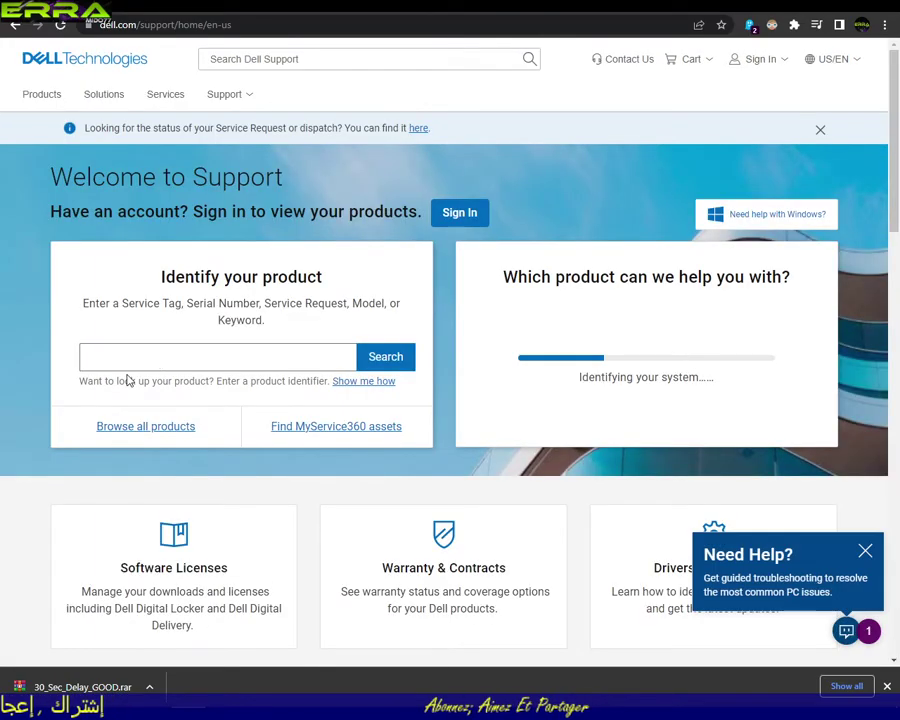
{"action": "right_click", "coordinate": [131, 359]}
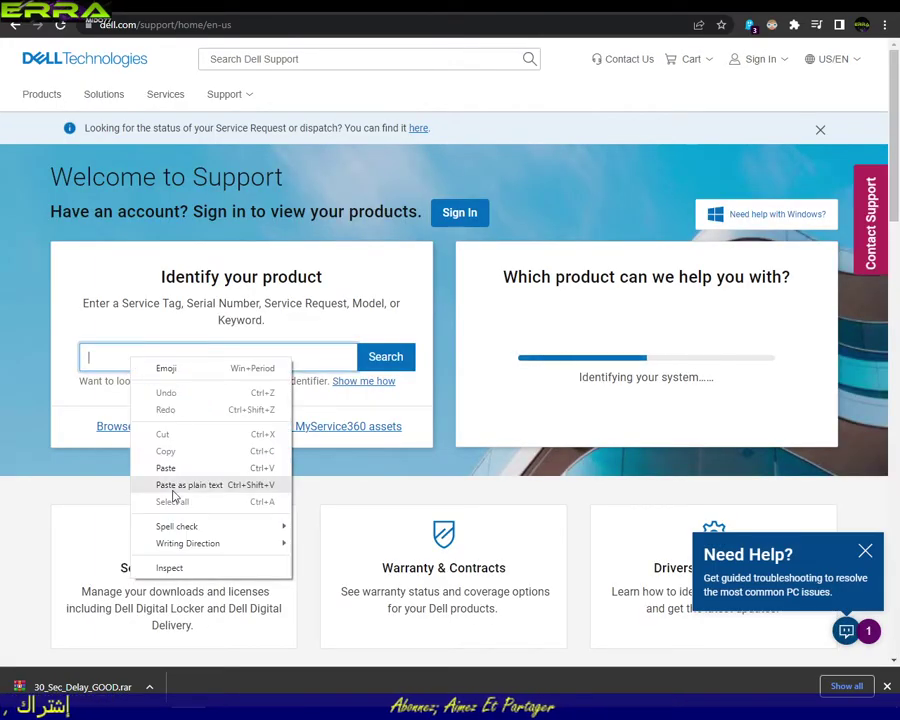
{"action": "left_click", "coordinate": [172, 468]}
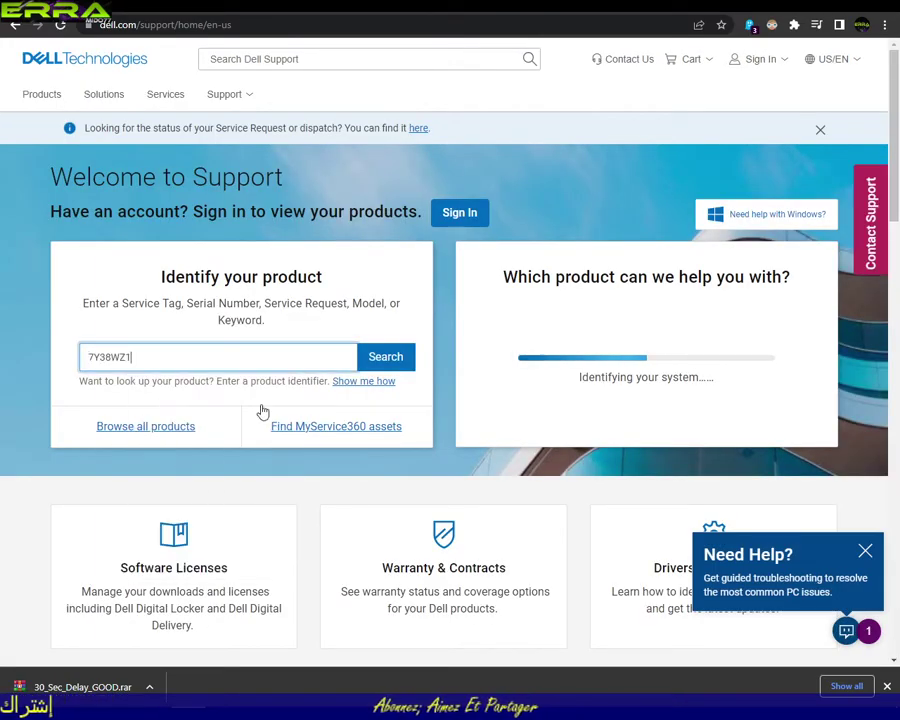
{"action": "left_click", "coordinate": [395, 360]}
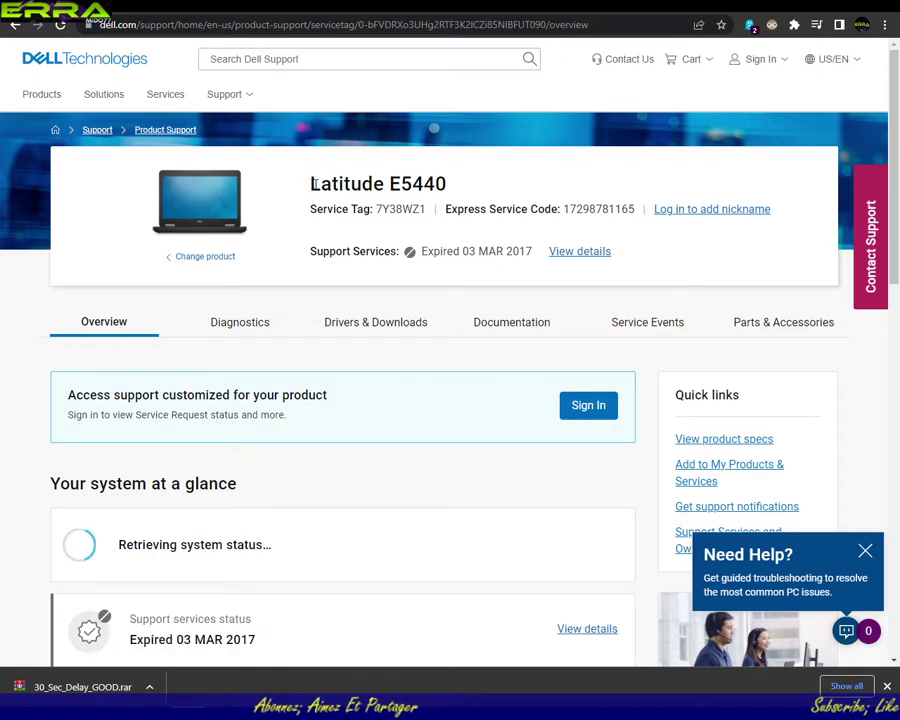
Copy the 'Latitude E5440' model name and return to the Discord tab.
{"action": "left_click_drag", "start_coordinate": [311, 183], "coordinate": [448, 194]}
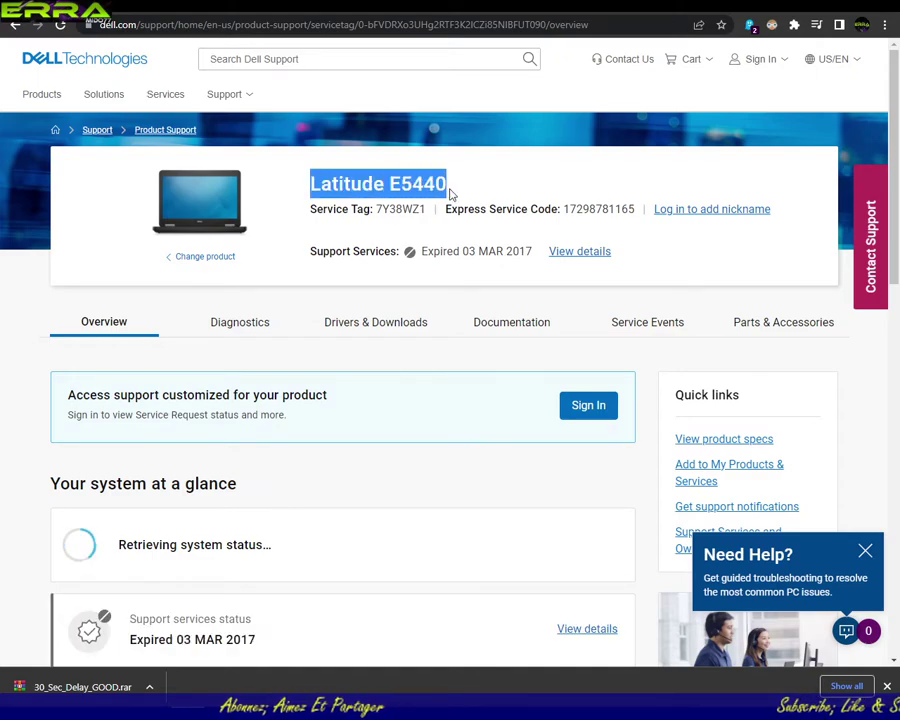
{"action": "right_click", "coordinate": [429, 186]}
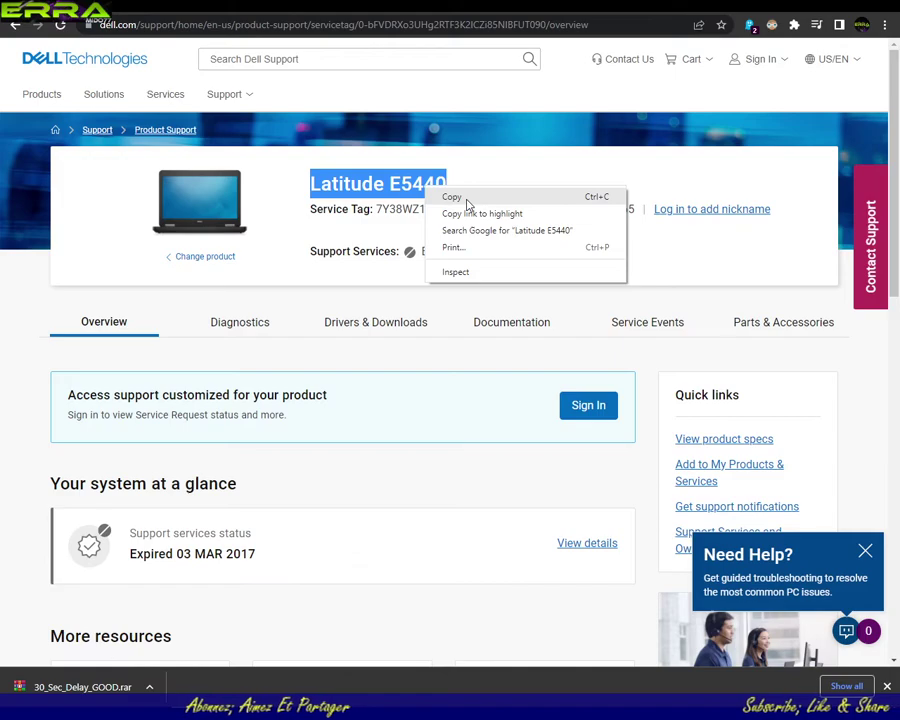
{"action": "left_click", "coordinate": [467, 198]}
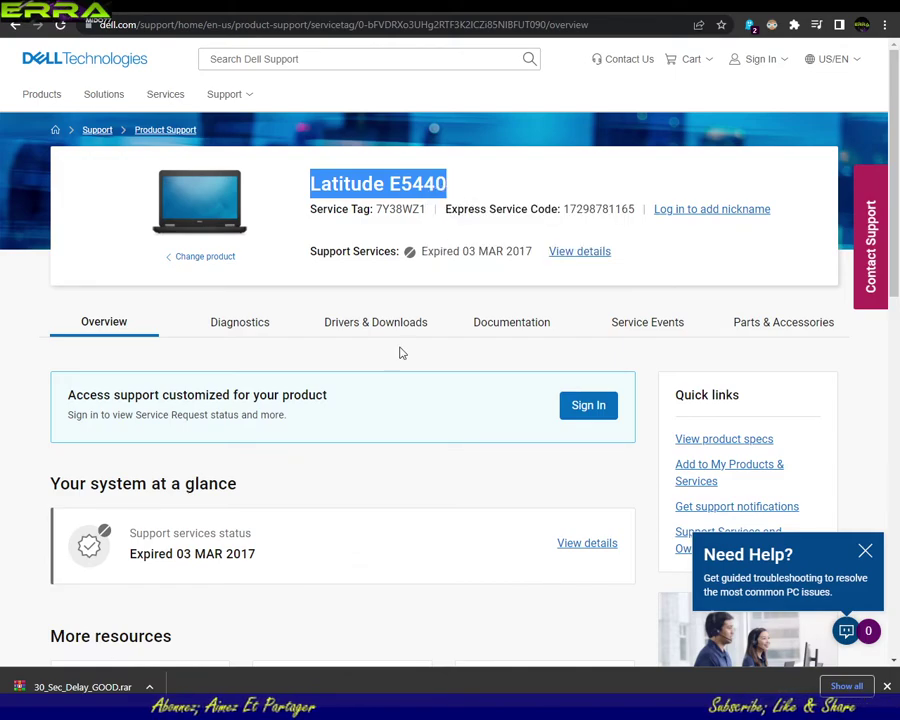
{"action": "key", "text": "ctrl+Tab"}
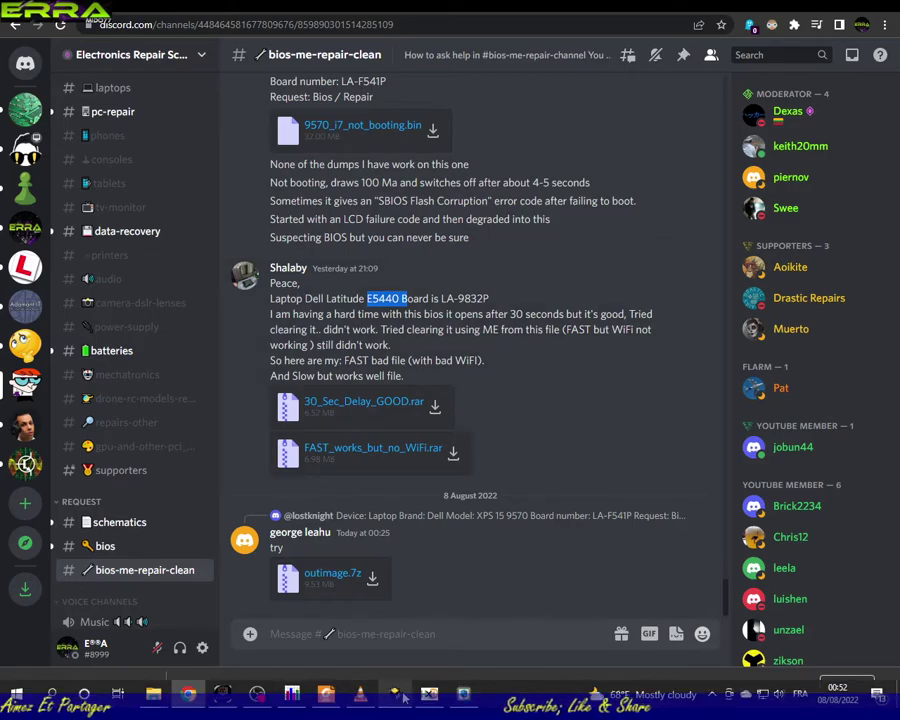
Load the Full Bios IMG in egyfixlab ME support tools and pick its 5MB ME 9.5.14.1724 entry.
{"action": "left_click", "coordinate": [396, 695]}
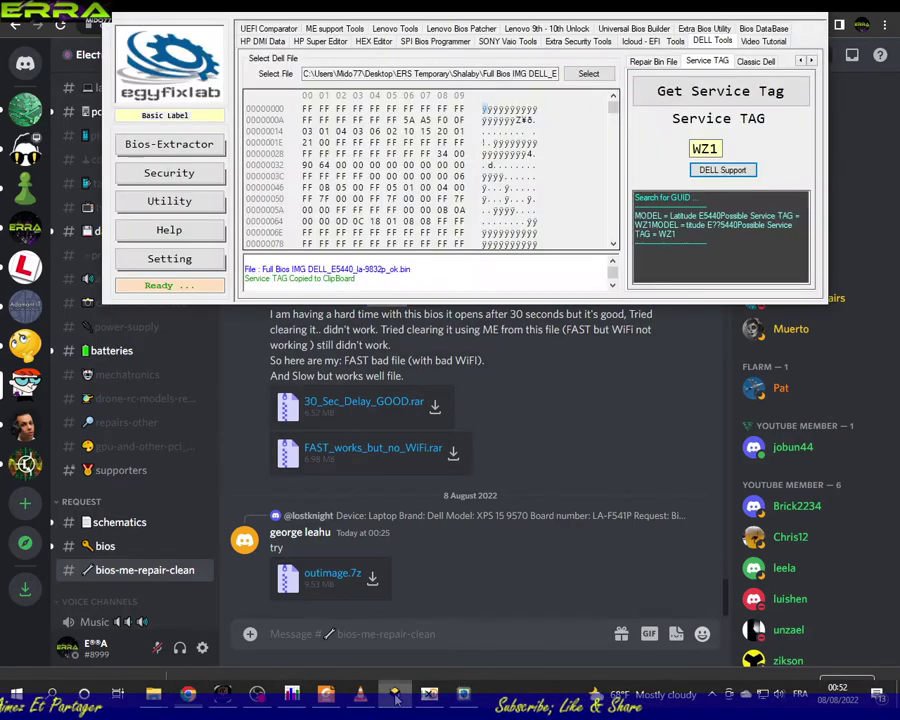
{"action": "left_click", "coordinate": [324, 30]}
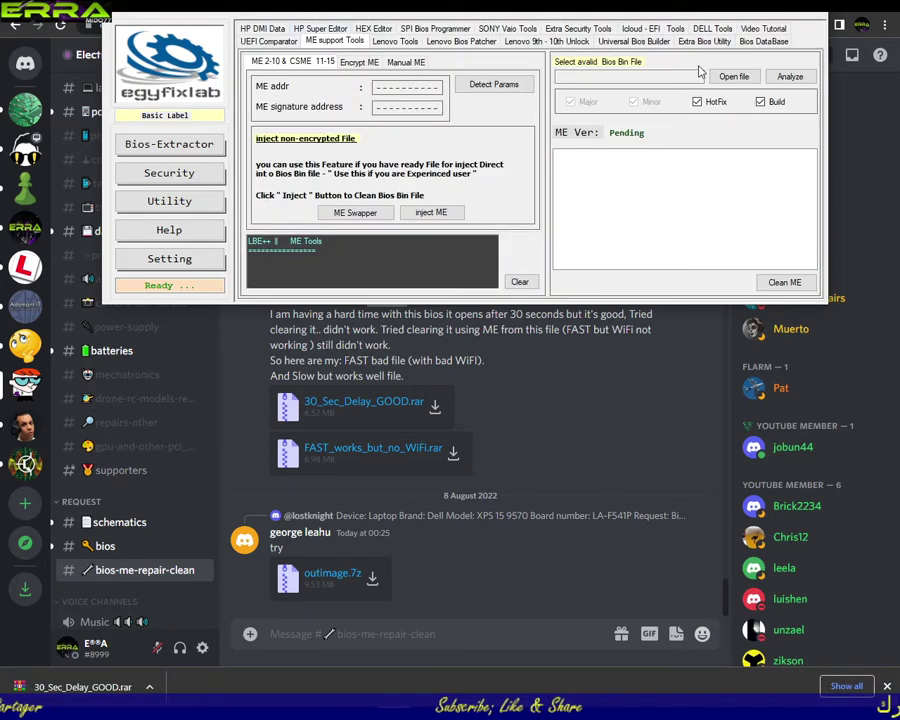
{"action": "left_click", "coordinate": [734, 77]}
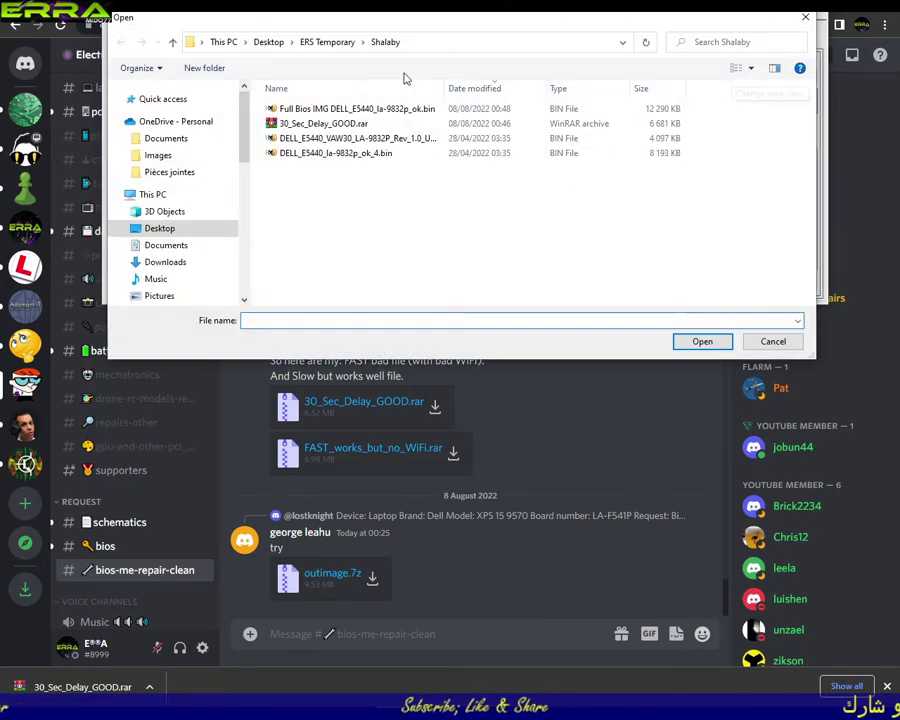
{"action": "double_click", "coordinate": [415, 108]}
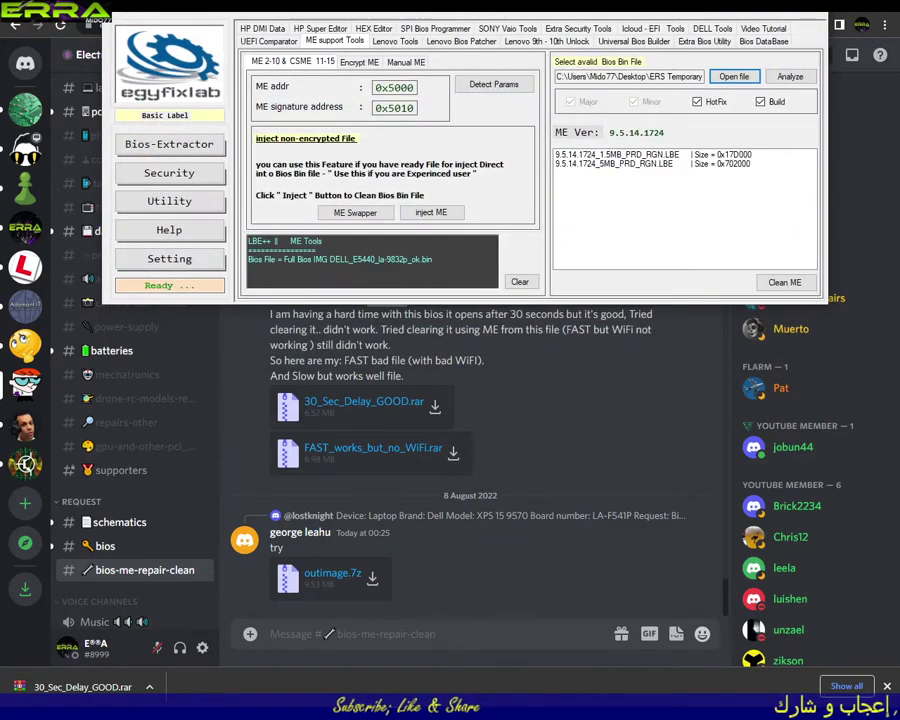
{"action": "mouse_move", "coordinate": [397, 697]}
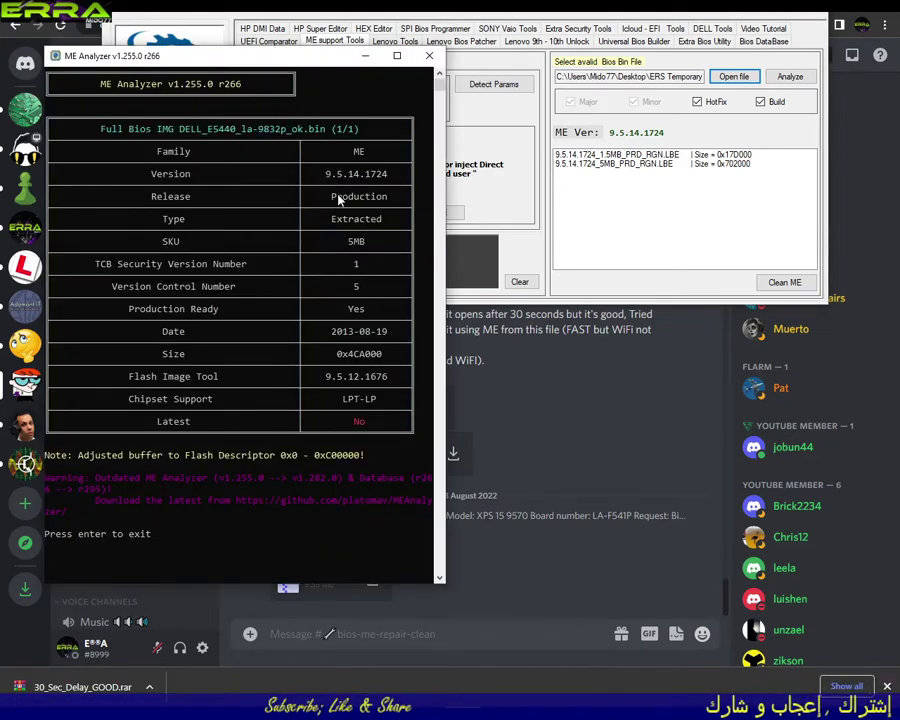
{"action": "left_click", "coordinate": [607, 167]}
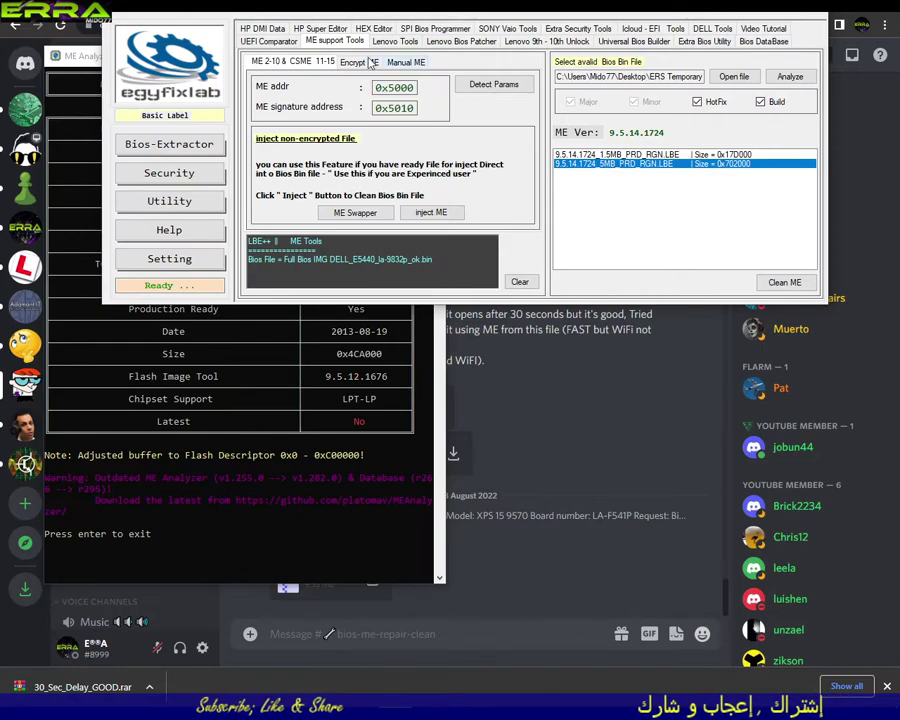
Choose Intel ME System Tools v9.5 from the Manual ME list.
{"action": "left_click", "coordinate": [406, 63]}
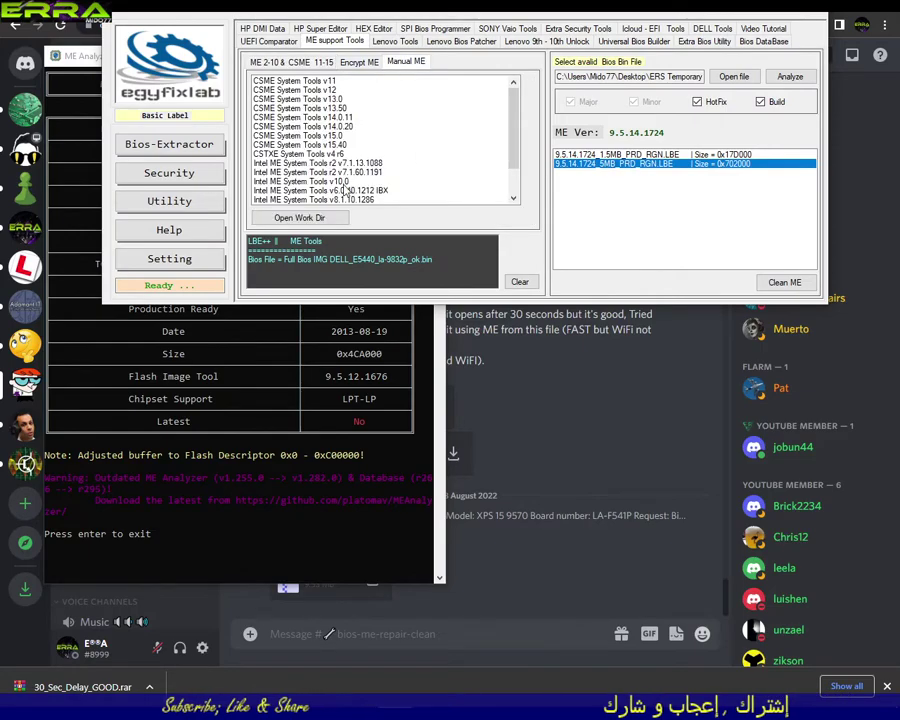
{"action": "scroll", "coordinate": [369, 191], "scroll_direction": "down", "scroll_amount": 1}
{"action": "scroll", "coordinate": [369, 191], "scroll_direction": "down", "scroll_amount": 1}
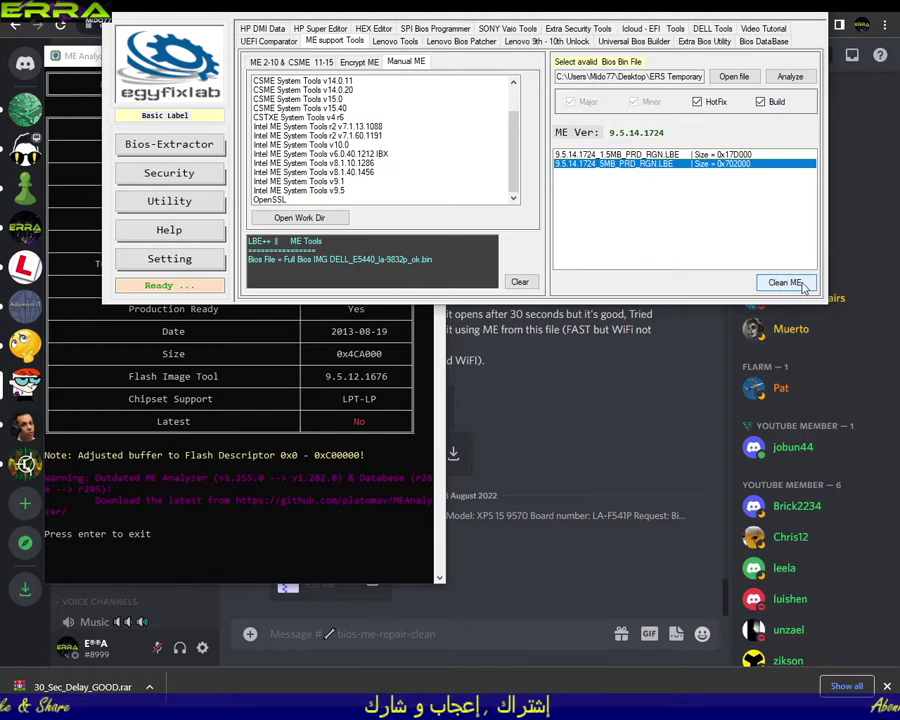
{"action": "left_click", "coordinate": [331, 191]}
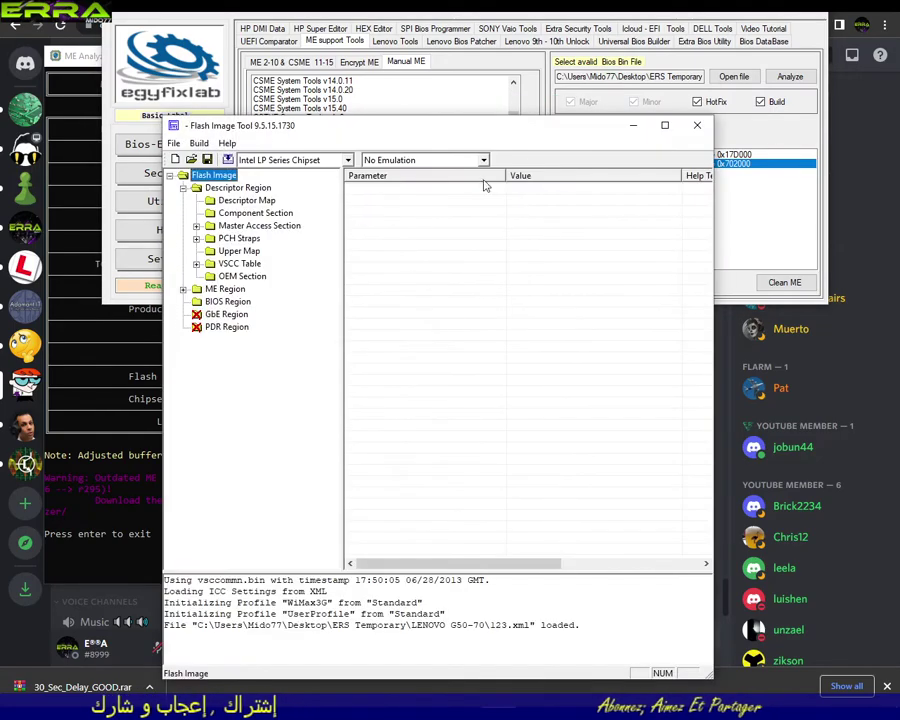
Browse to the Shalaby folder in Flash Image Tool's Open dialog, showing all file types.
{"action": "left_click", "coordinate": [174, 143]}
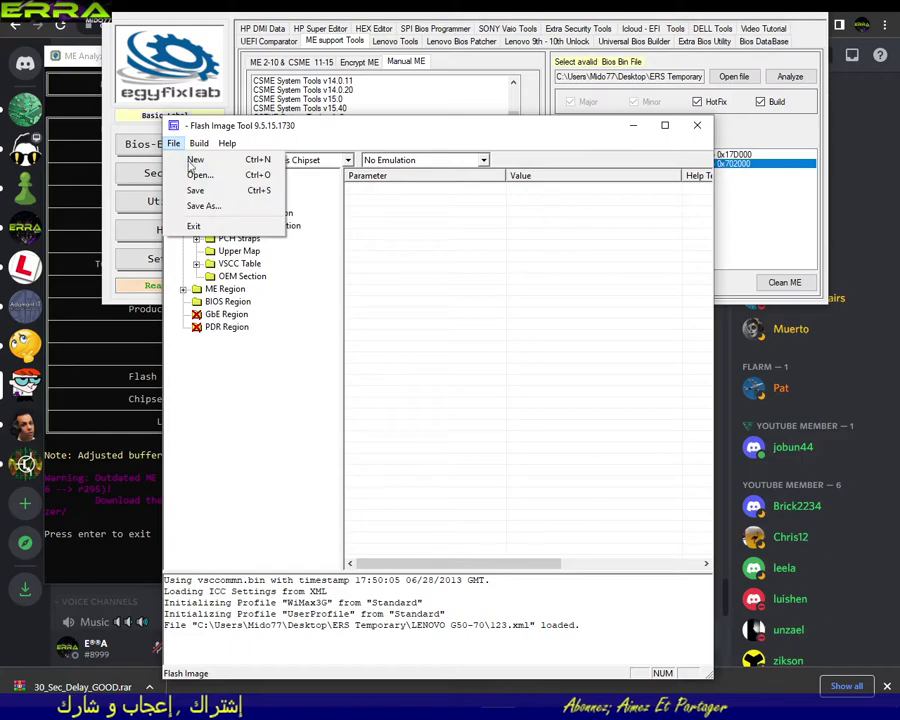
{"action": "left_click", "coordinate": [207, 180]}
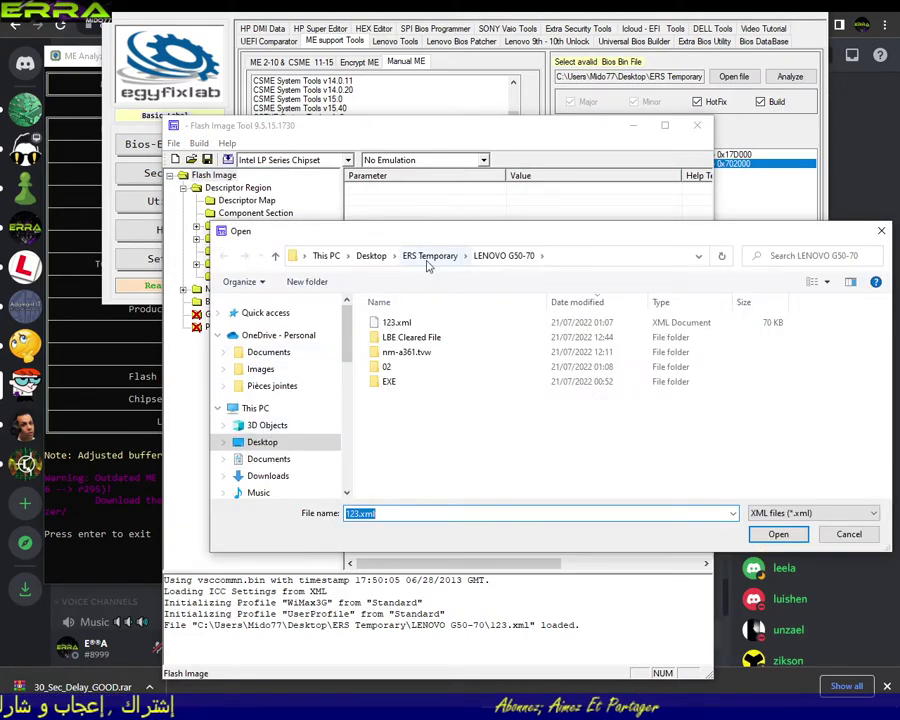
{"action": "left_click", "coordinate": [427, 257]}
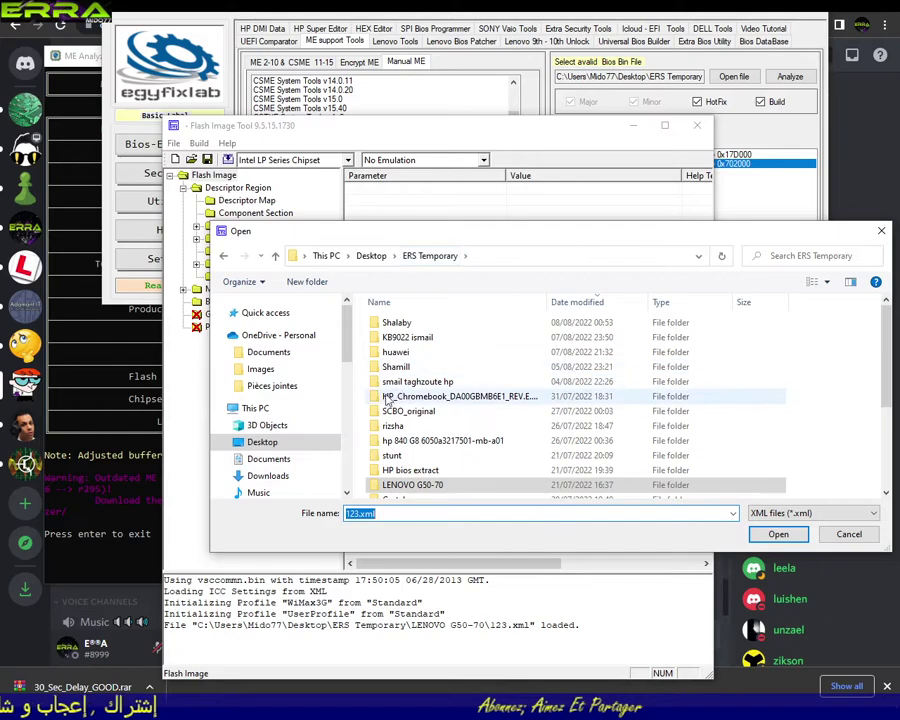
{"action": "double_click", "coordinate": [392, 322]}
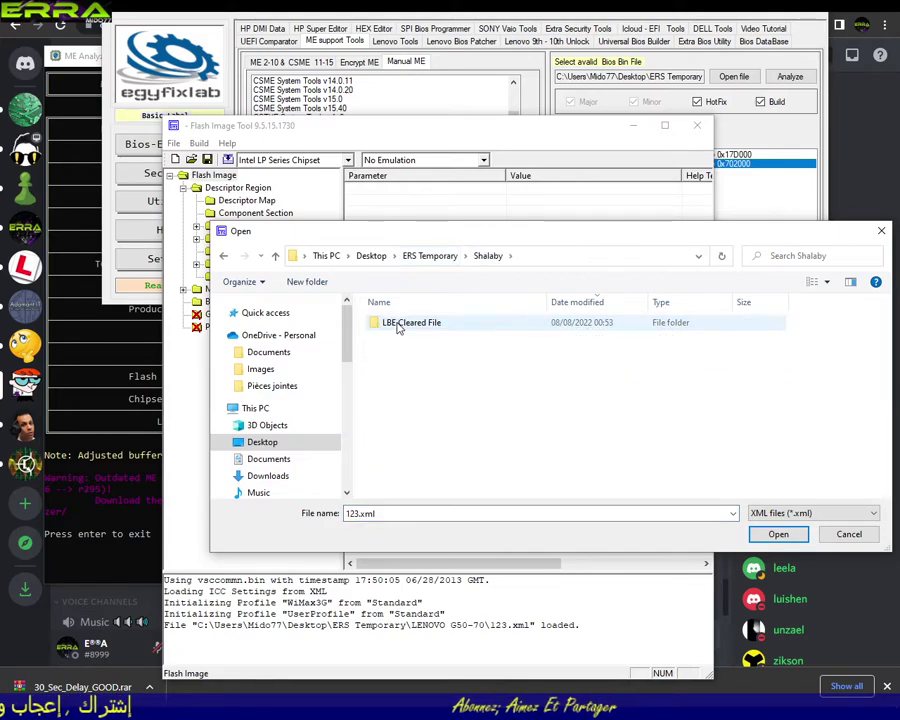
{"action": "left_click", "coordinate": [772, 512]}
{"action": "left_click", "coordinate": [767, 559]}
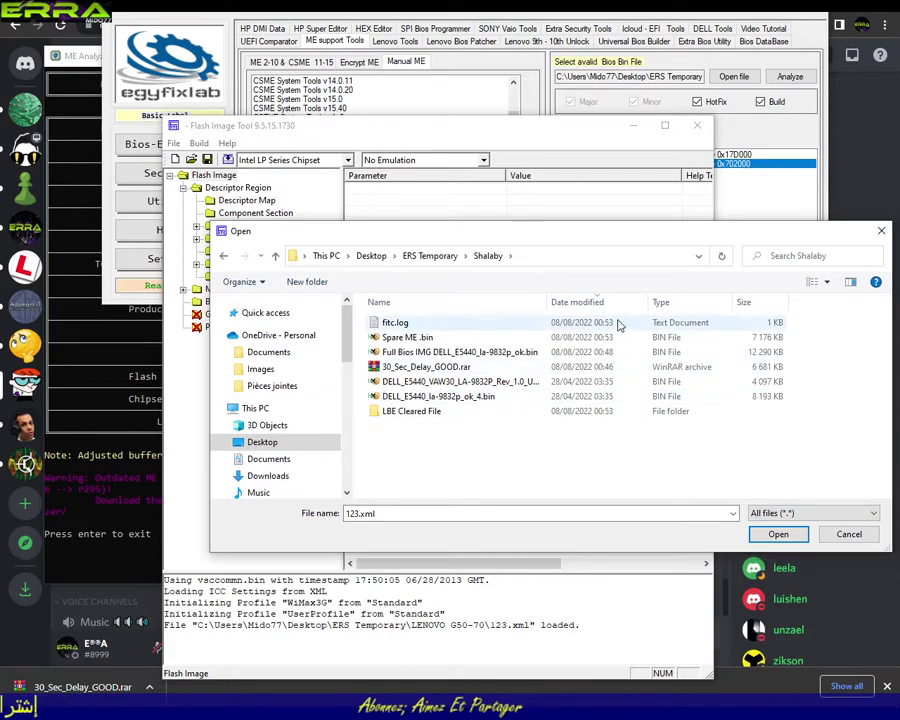
Sort by date and open Full Bios IMG DELL_E5440_la-9832p_ok.bin.
{"action": "left_click", "coordinate": [577, 303]}
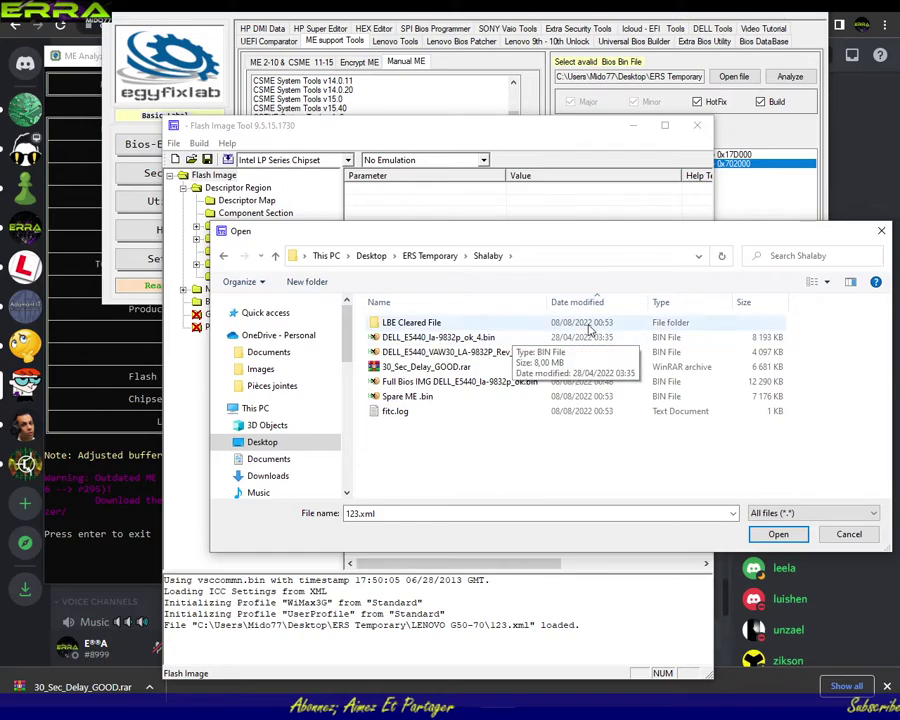
{"action": "left_click", "coordinate": [577, 303]}
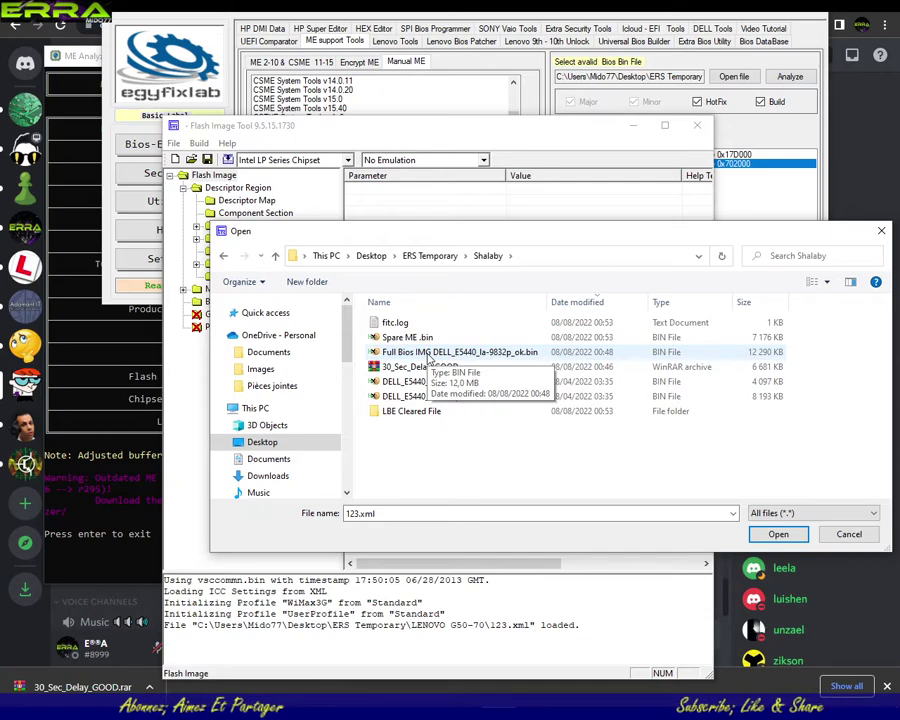
{"action": "left_click", "coordinate": [420, 381]}
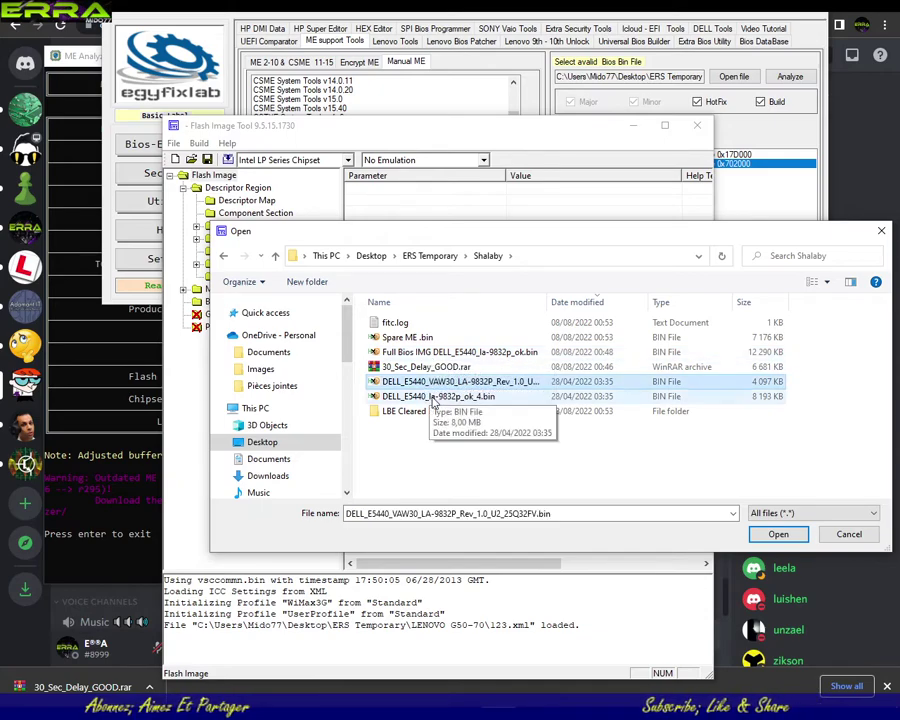
{"action": "left_click", "coordinate": [435, 398]}
{"action": "left_click", "coordinate": [437, 355]}
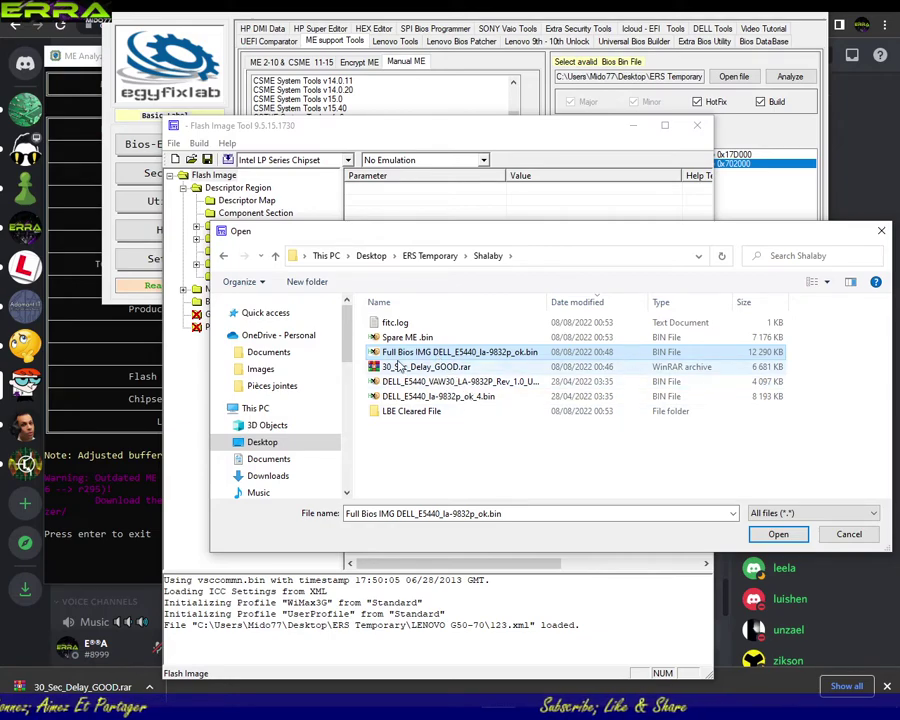
{"action": "left_click", "coordinate": [779, 535]}
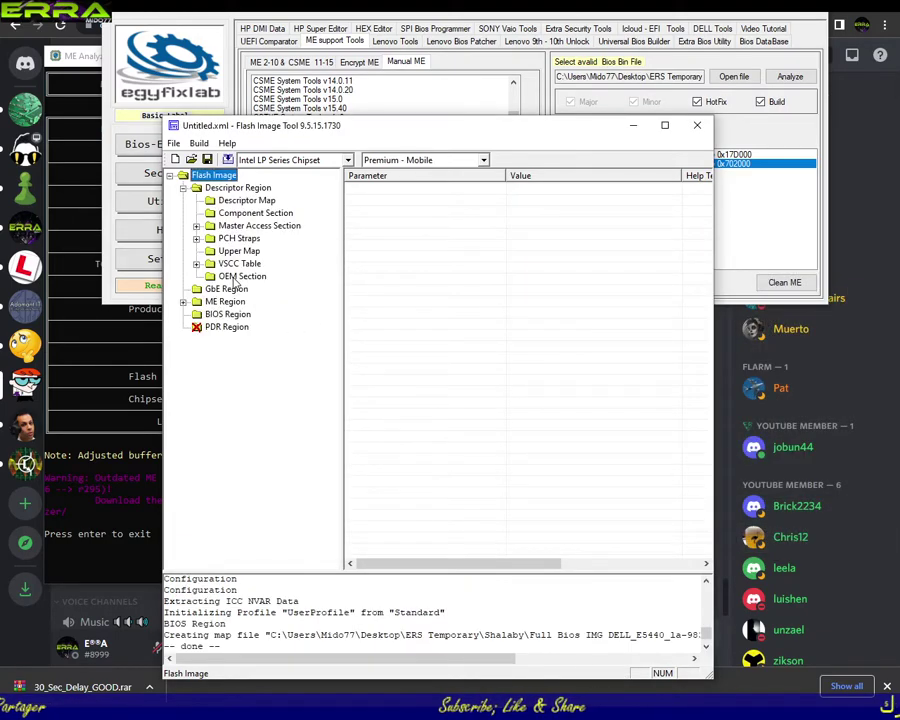
Set Anti-Theft Technology Permanently Disabled to Yes under ME Features Supported.
{"action": "left_click", "coordinate": [183, 302]}
{"action": "left_click", "coordinate": [197, 316]}
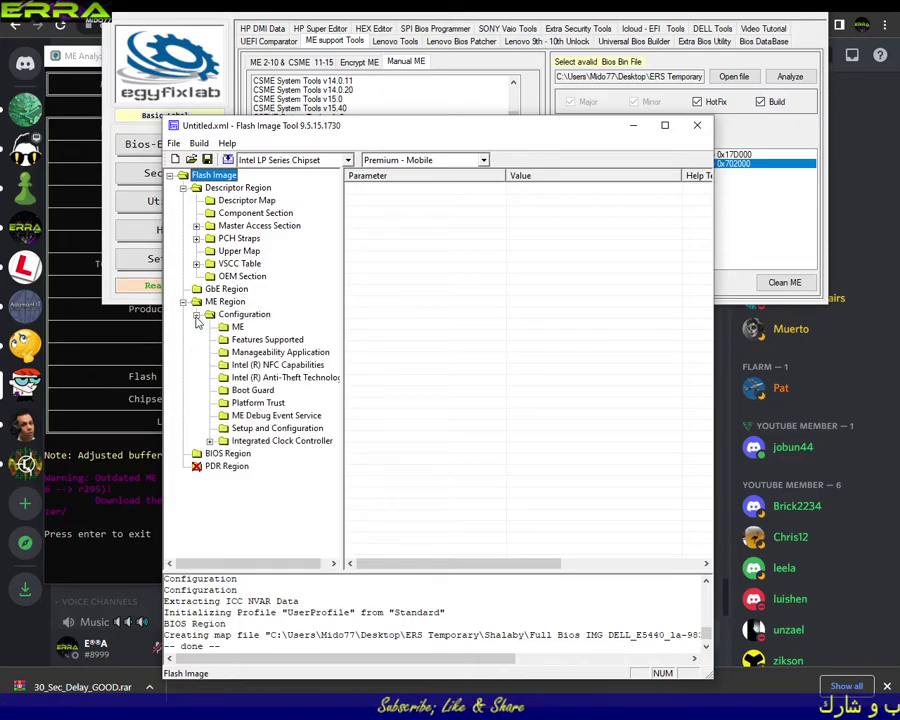
{"action": "left_click", "coordinate": [279, 340]}
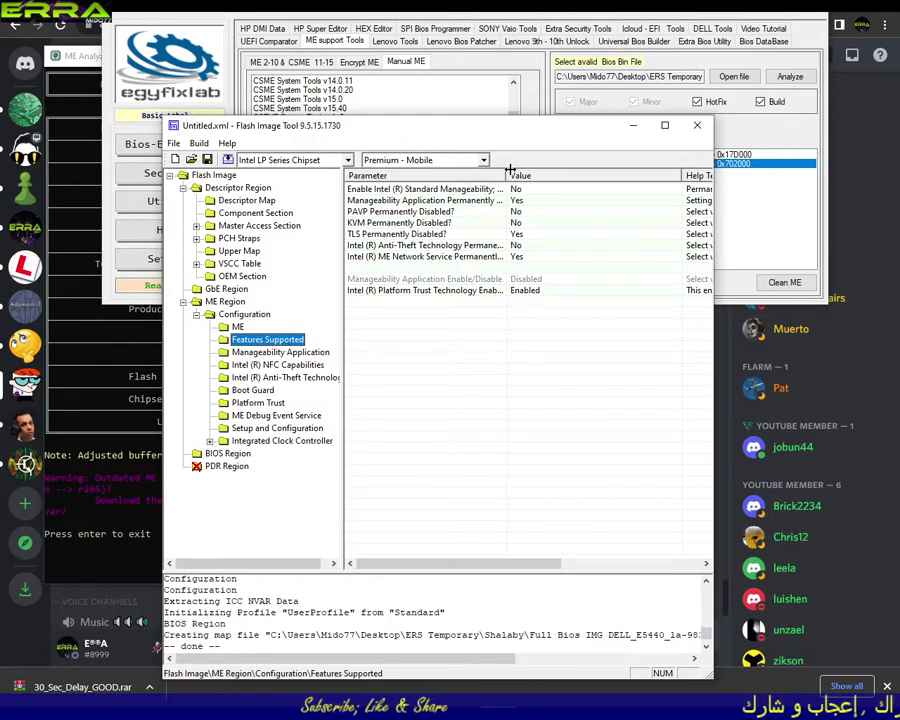
{"action": "left_click_drag", "start_coordinate": [508, 173], "coordinate": [611, 181]}
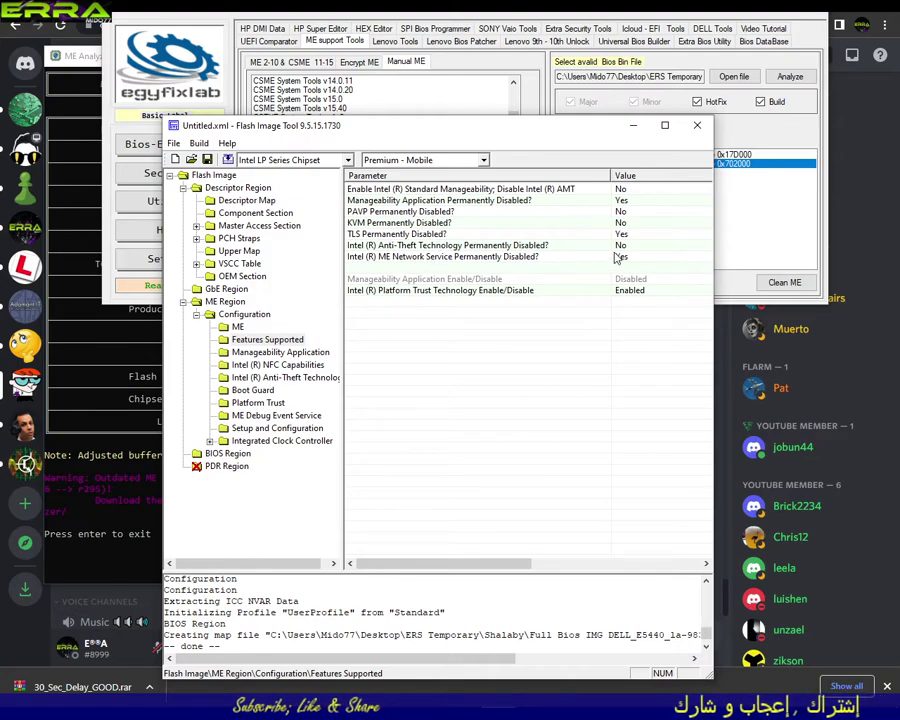
{"action": "double_click", "coordinate": [520, 245]}
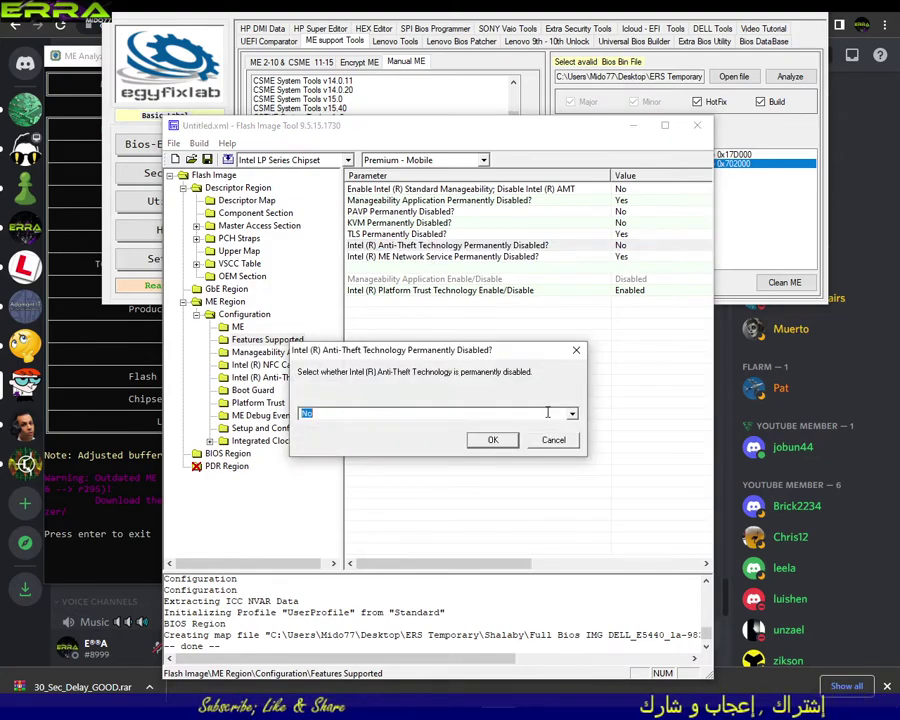
{"action": "left_click", "coordinate": [378, 414]}
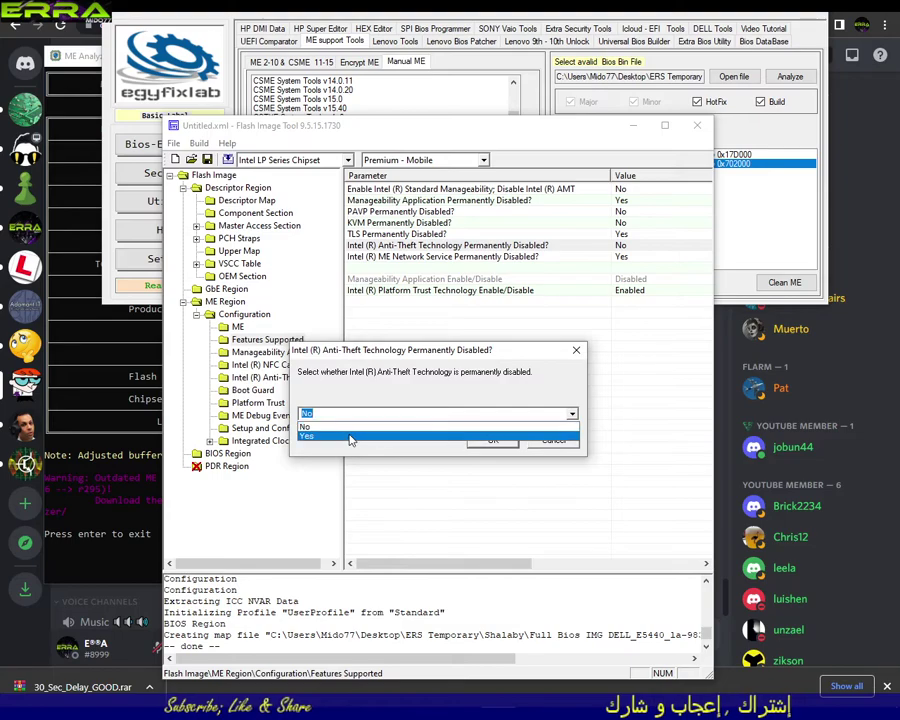
{"action": "left_click", "coordinate": [343, 436]}
{"action": "left_click", "coordinate": [494, 441]}
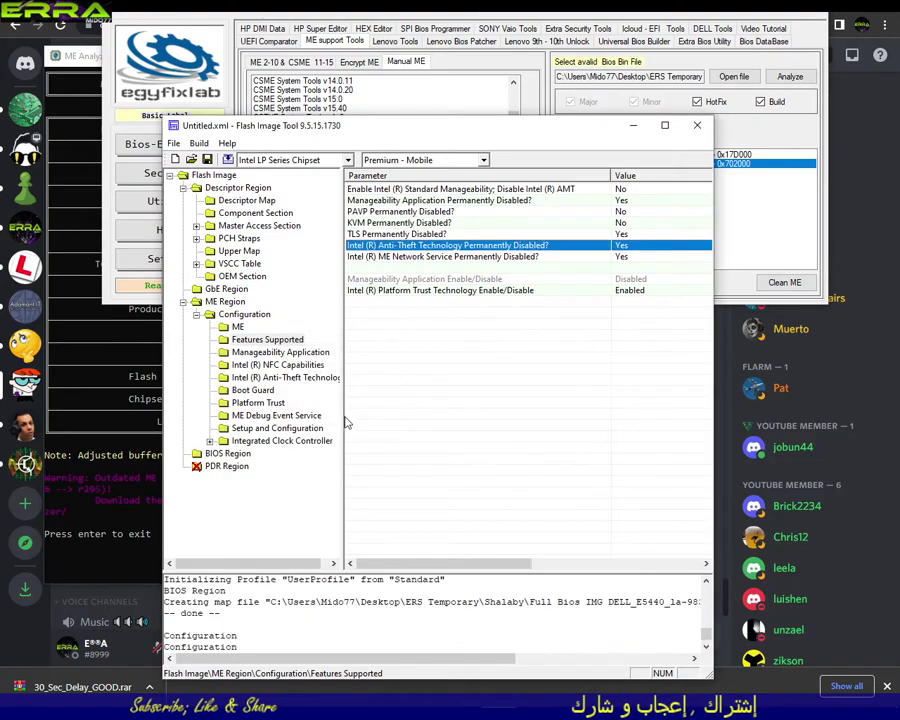
Review the Manageability, NFC, Boot Guard, Platform Trust, ICC nodes, then expand PCH Straps.
{"action": "left_click", "coordinate": [290, 353]}
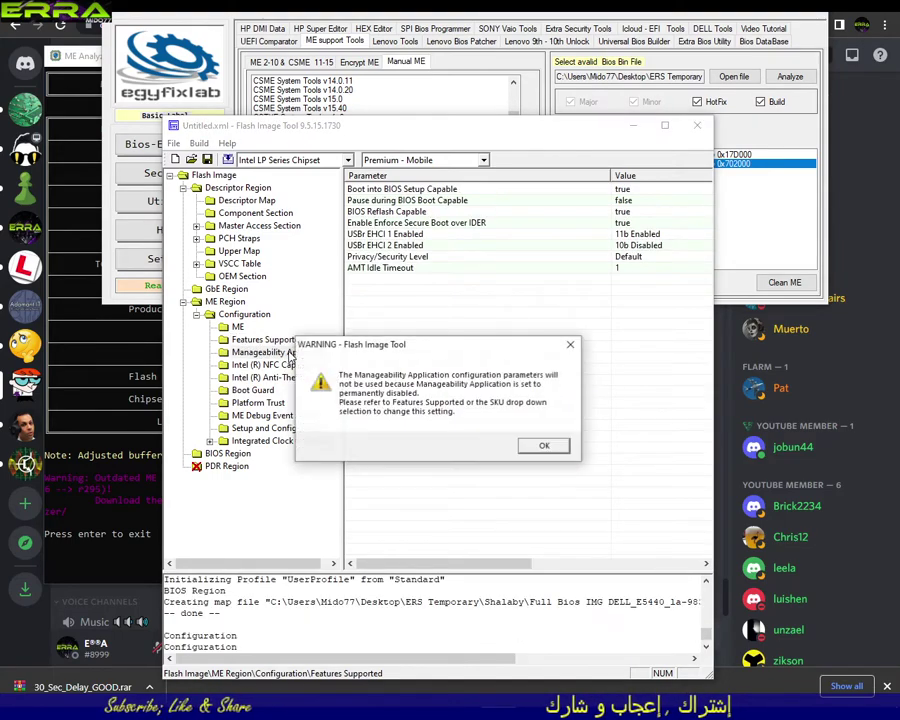
{"action": "left_click", "coordinate": [543, 446]}
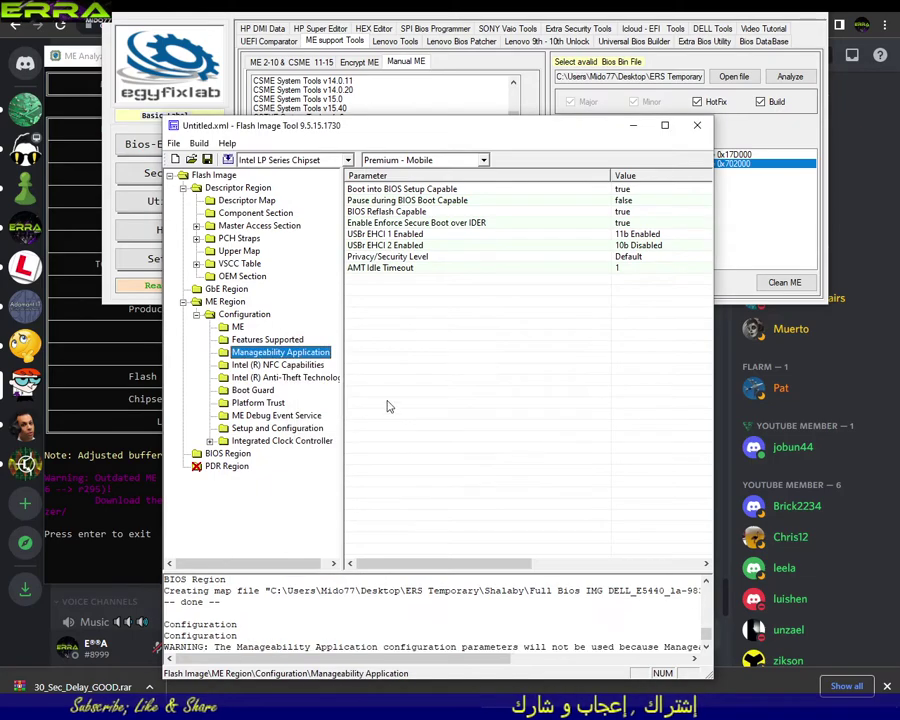
{"action": "left_click", "coordinate": [295, 368]}
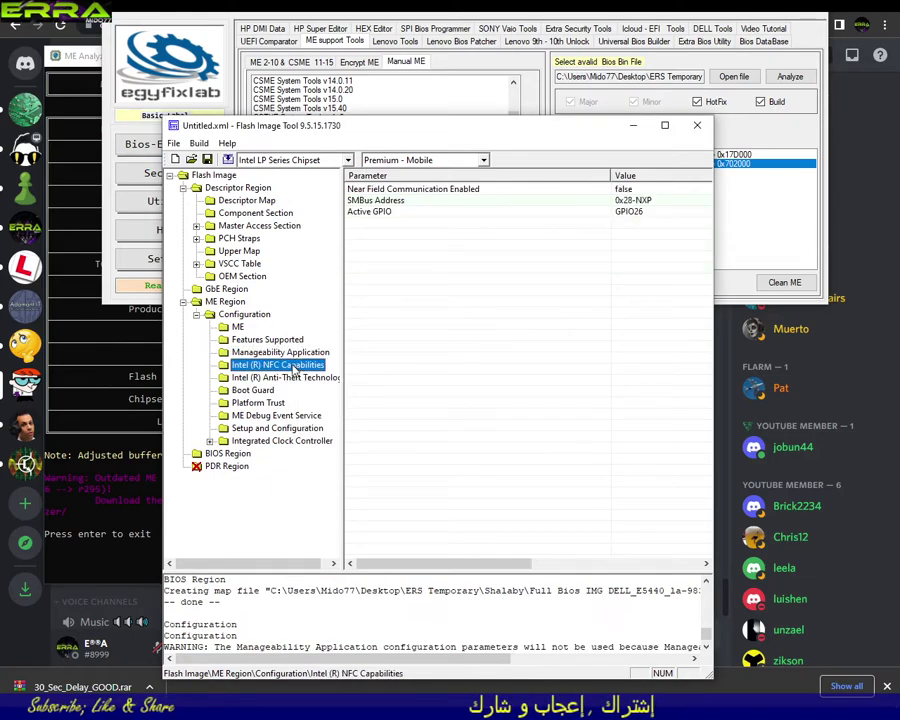
{"action": "left_click", "coordinate": [296, 381]}
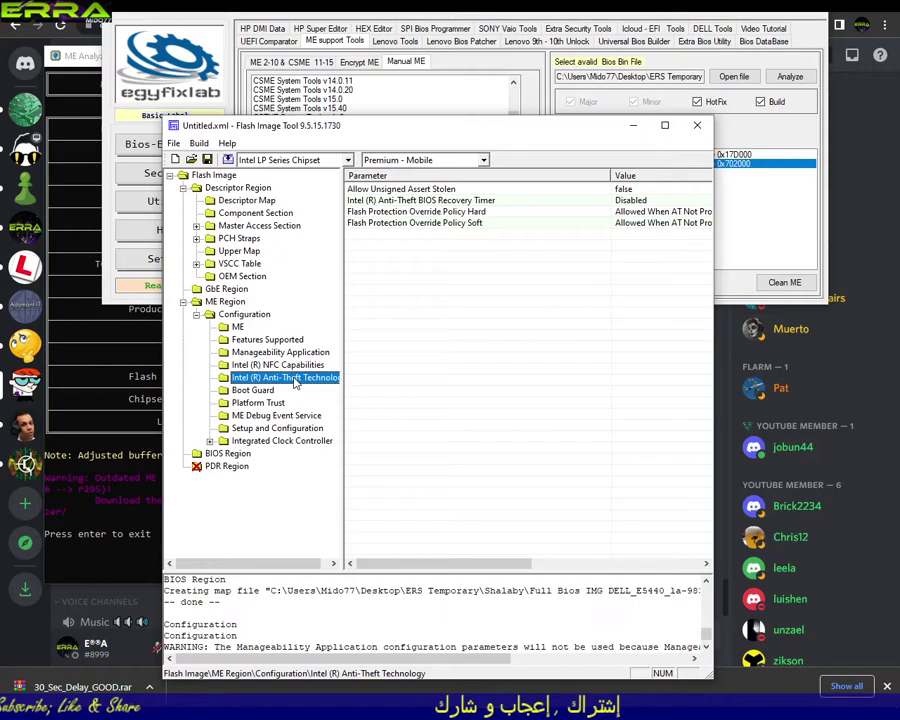
{"action": "left_click", "coordinate": [257, 391]}
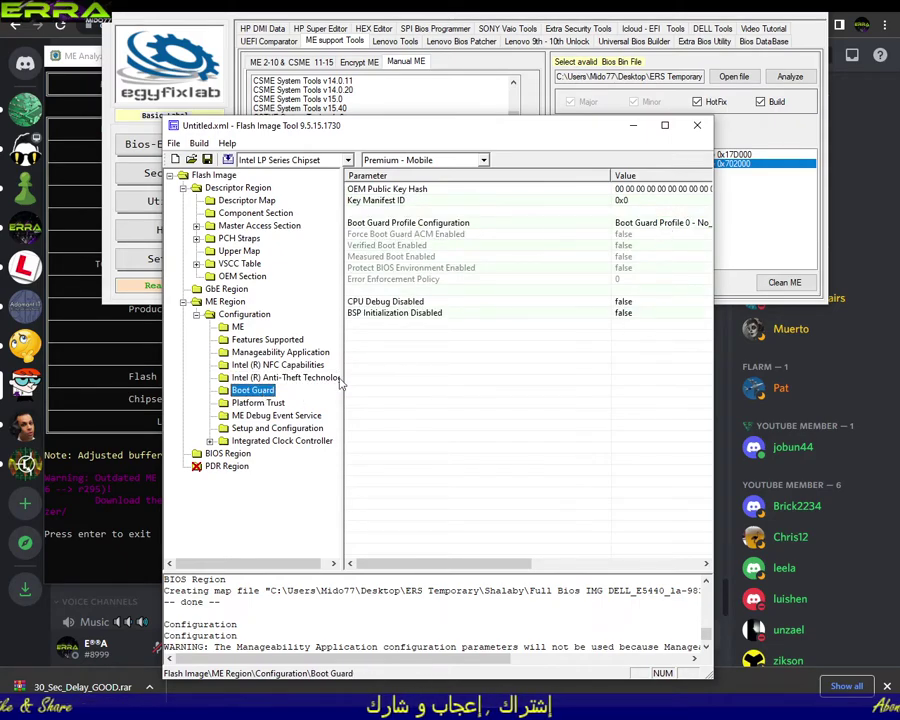
{"action": "left_click", "coordinate": [262, 403]}
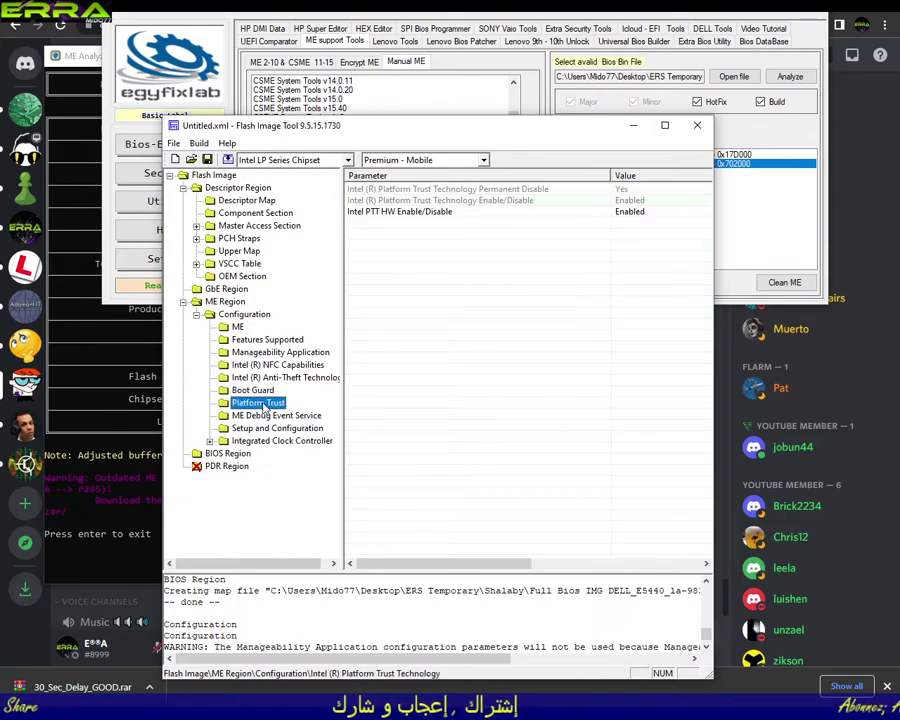
{"action": "left_click", "coordinate": [264, 416]}
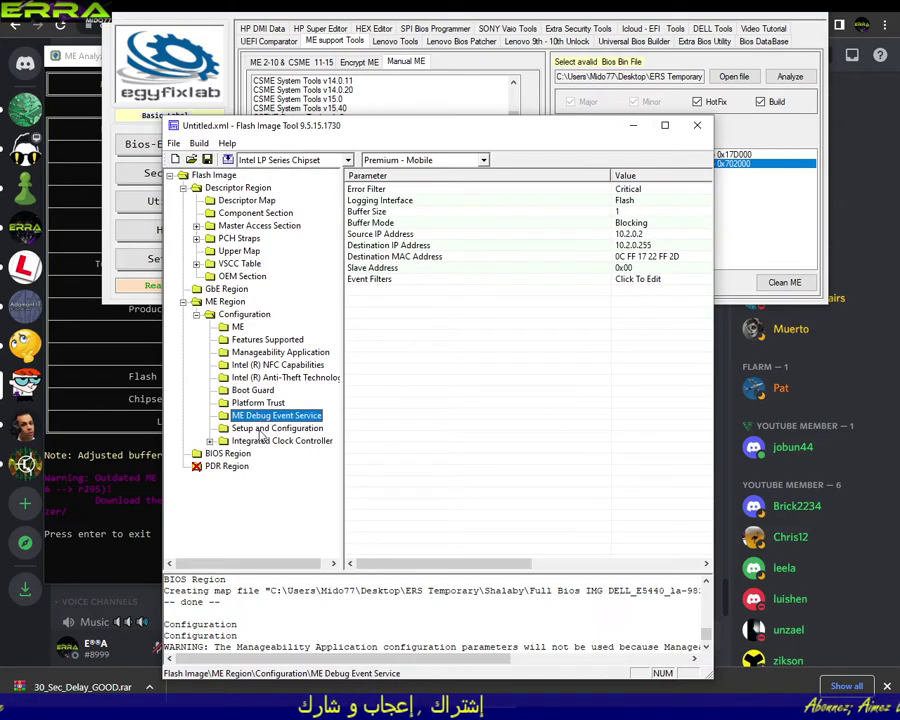
{"action": "left_click", "coordinate": [262, 430]}
{"action": "left_click", "coordinate": [263, 442]}
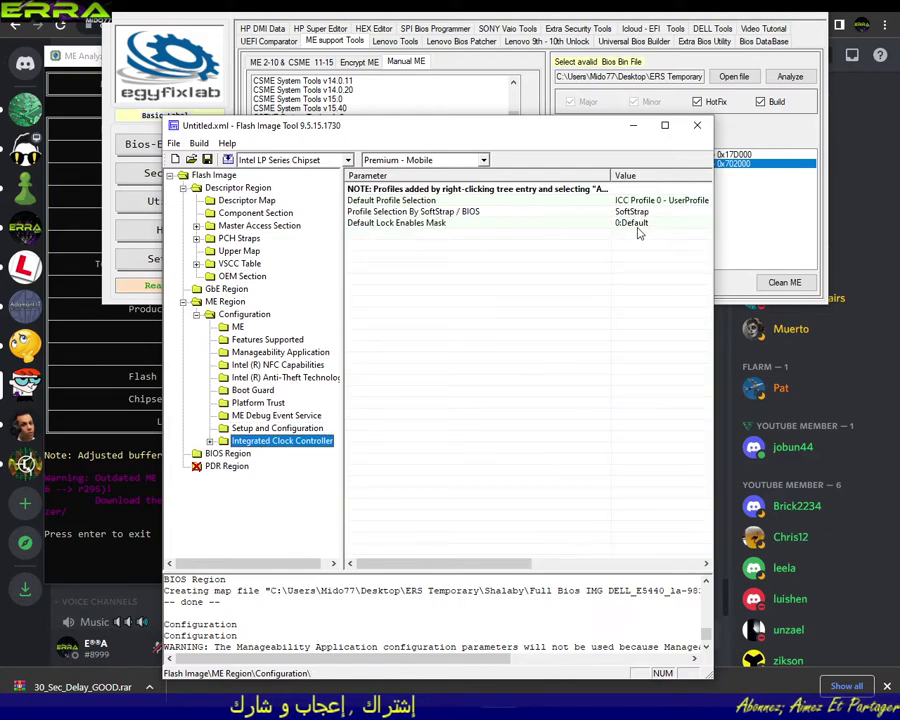
{"action": "left_click", "coordinate": [631, 226]}
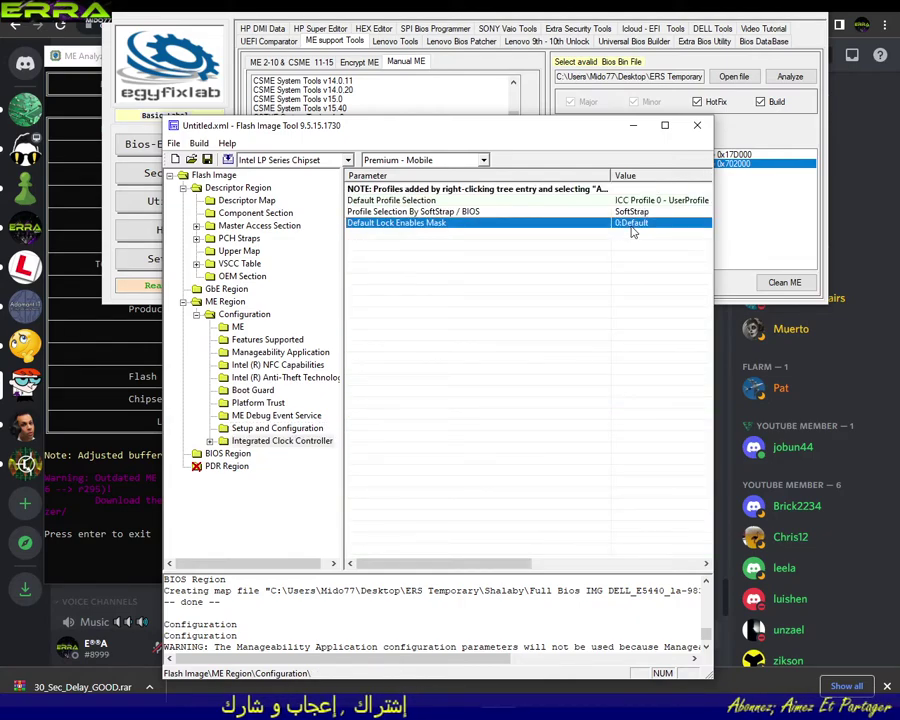
{"action": "left_click", "coordinate": [196, 239]}
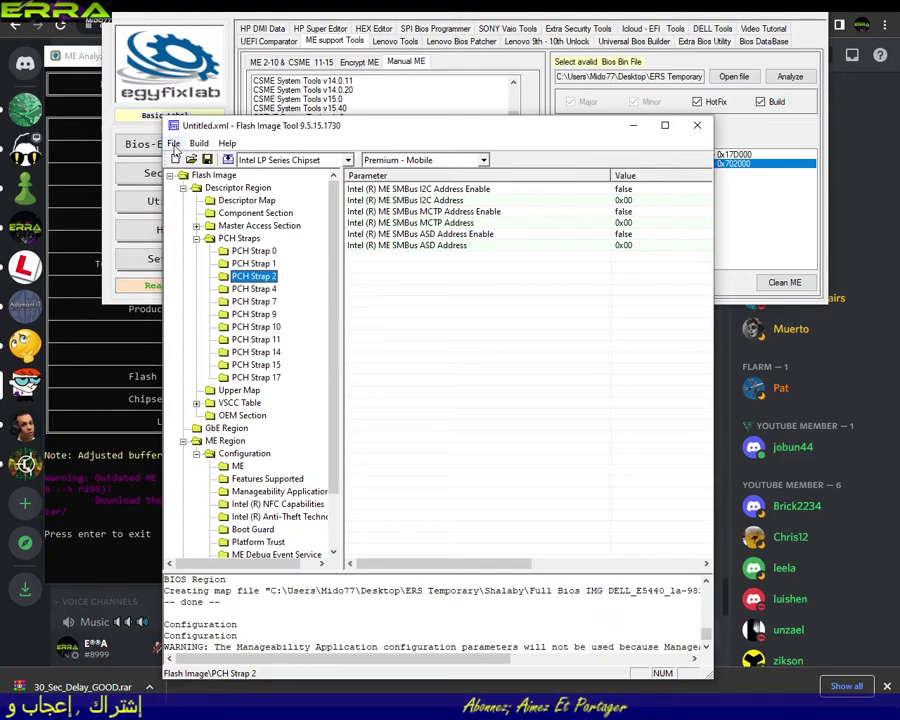
Accept the build settings with output path $DestDir\outimage.bin.
{"action": "left_click", "coordinate": [175, 146]}
{"action": "mouse_move", "coordinate": [206, 147]}
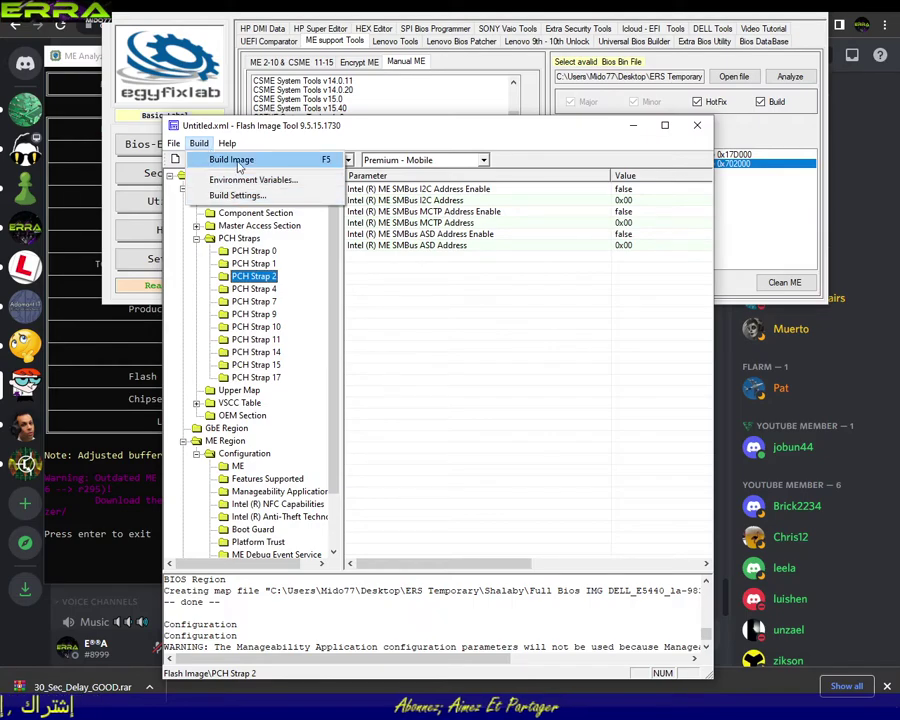
{"action": "left_click", "coordinate": [235, 195]}
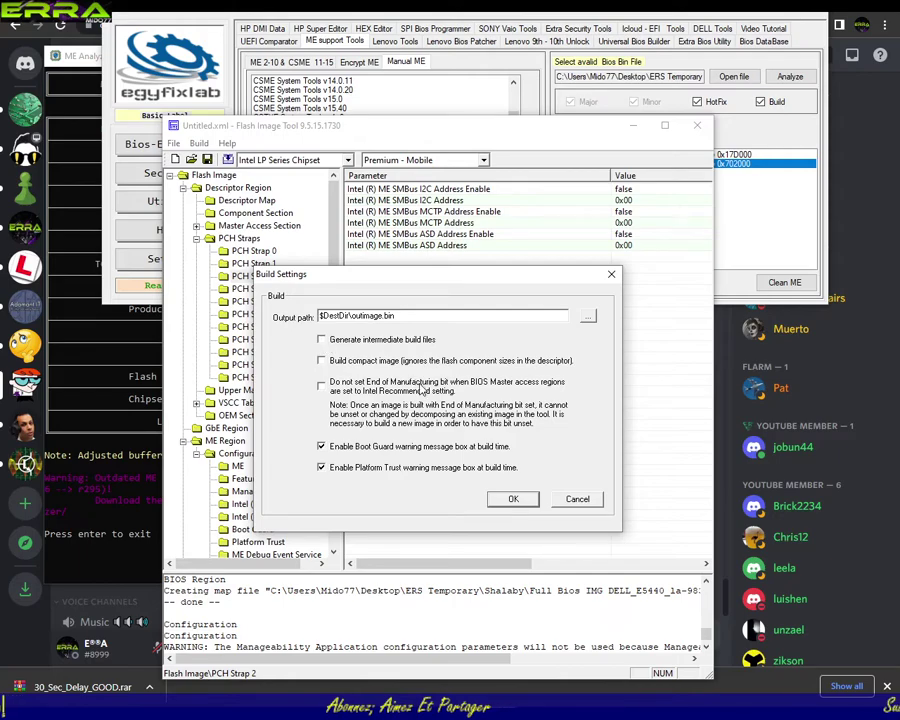
{"action": "left_click", "coordinate": [513, 500]}
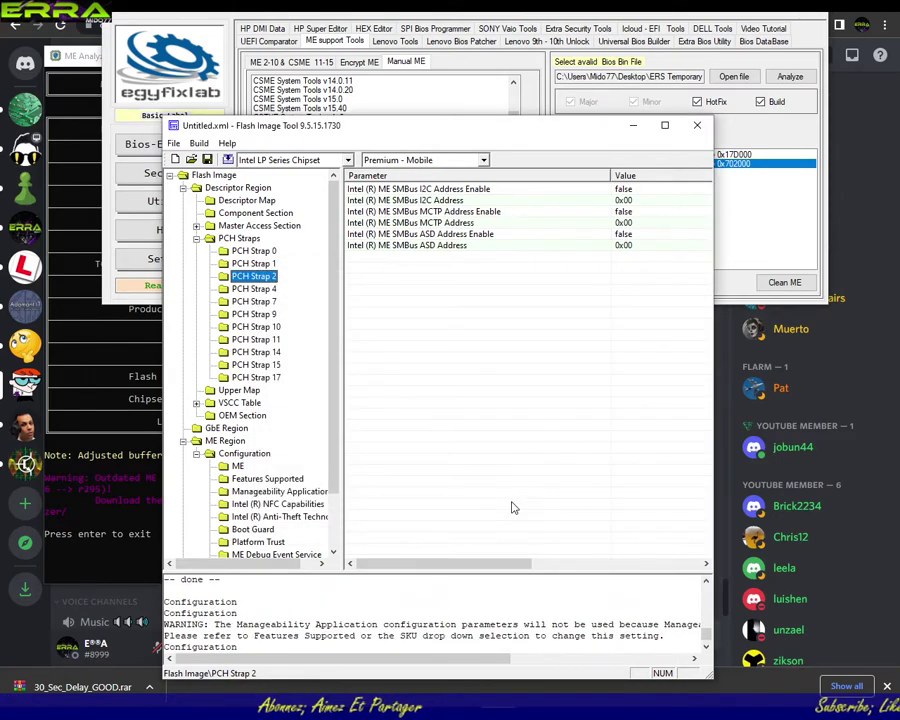
Reopen Features Supported and the Anti-Theft permanently disabled setting.
{"action": "scroll", "coordinate": [257, 389], "scroll_direction": "down", "scroll_amount": 2}
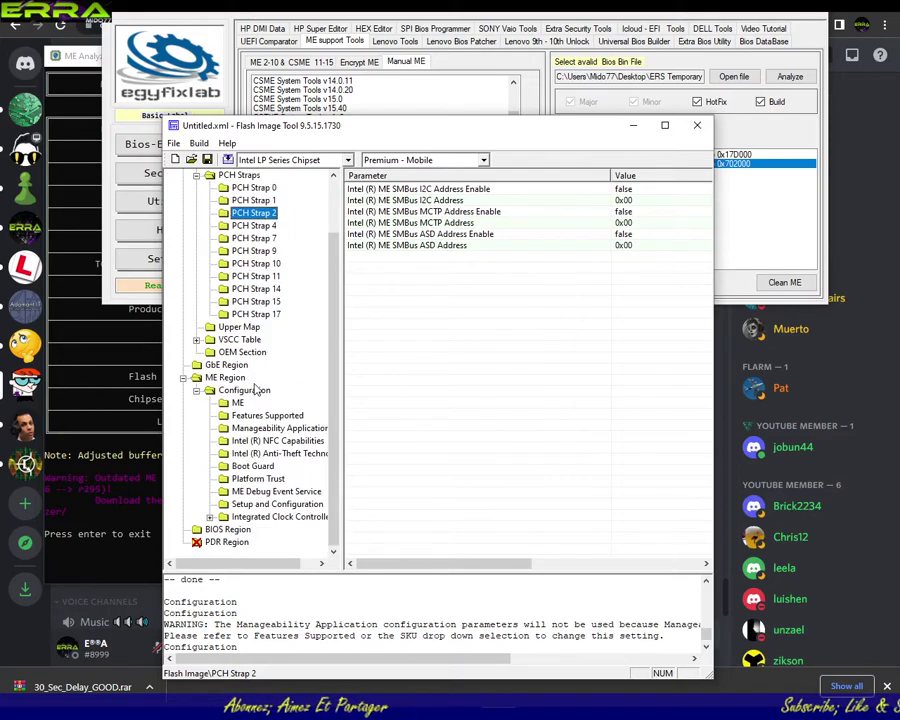
{"action": "left_click", "coordinate": [272, 416]}
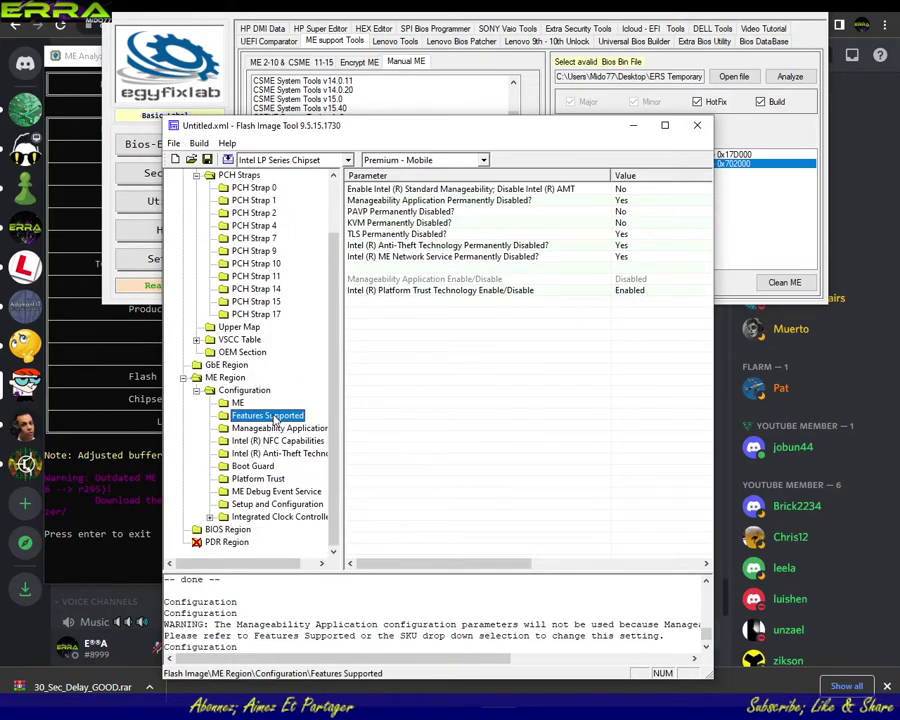
{"action": "double_click", "coordinate": [479, 248]}
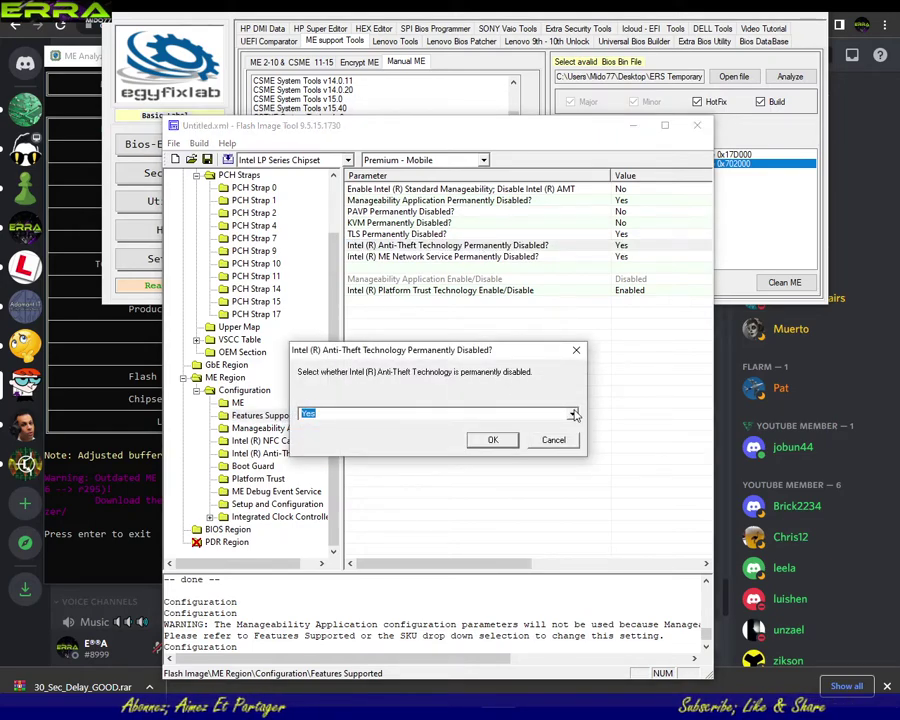
Keep Anti-Theft Technology Permanently Disabled at Yes.
{"action": "left_click", "coordinate": [572, 413]}
{"action": "left_click", "coordinate": [344, 437]}
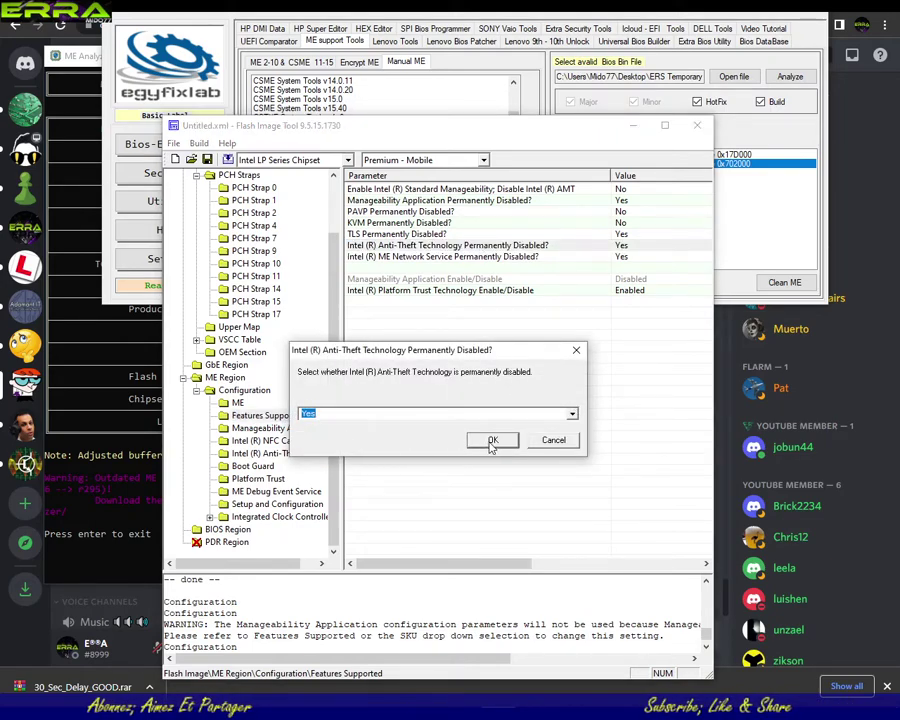
{"action": "left_click", "coordinate": [492, 442]}
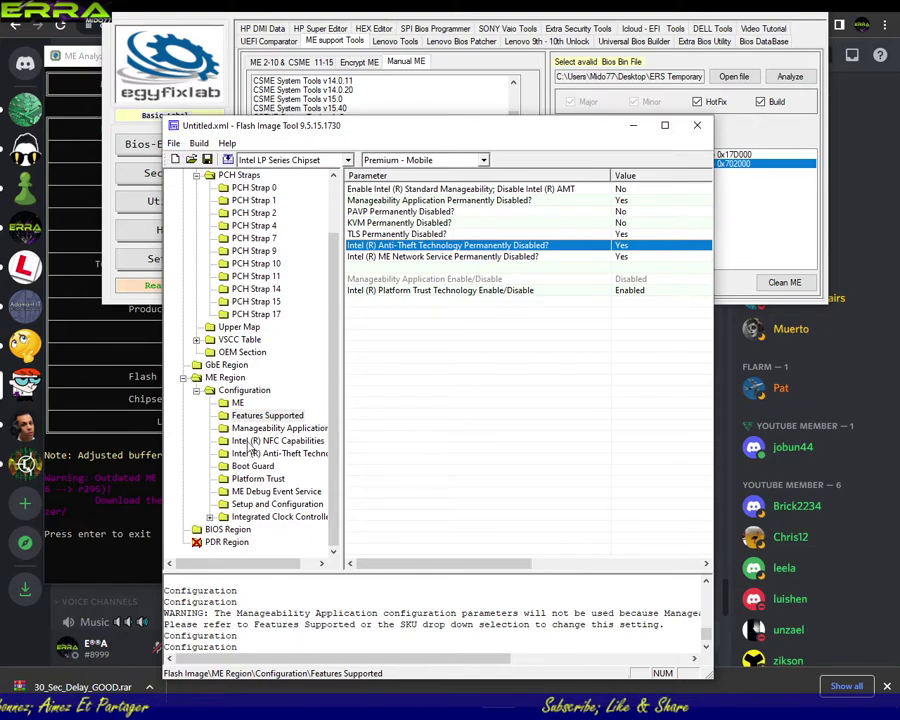
Check Boot Guard, then expand Integrated Clock Controller to ICC Profile 0 - UserProfile.
{"action": "left_click", "coordinate": [252, 467]}
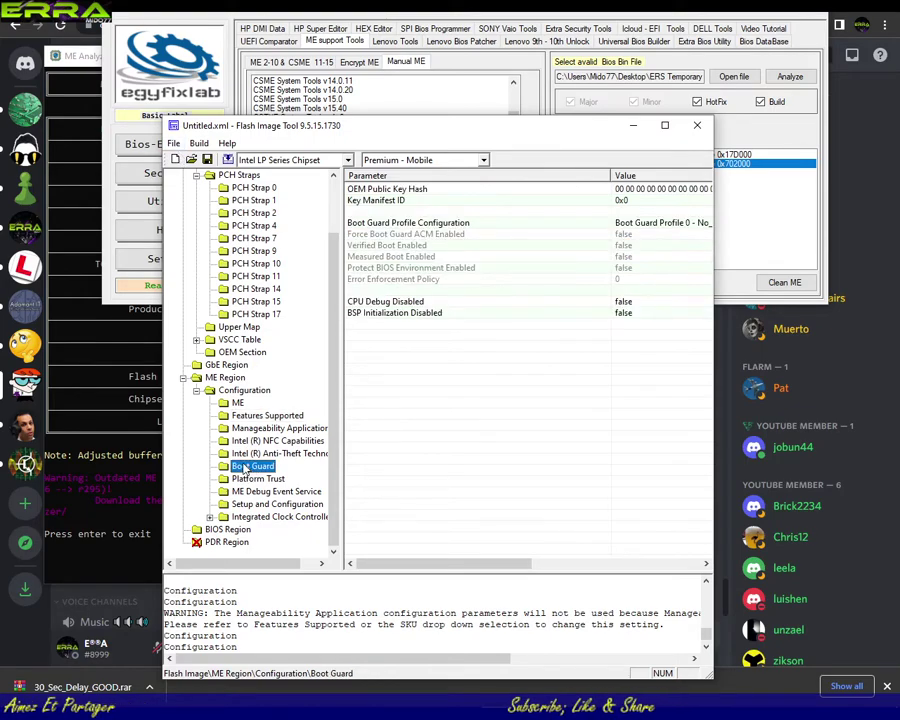
{"action": "left_click", "coordinate": [666, 225]}
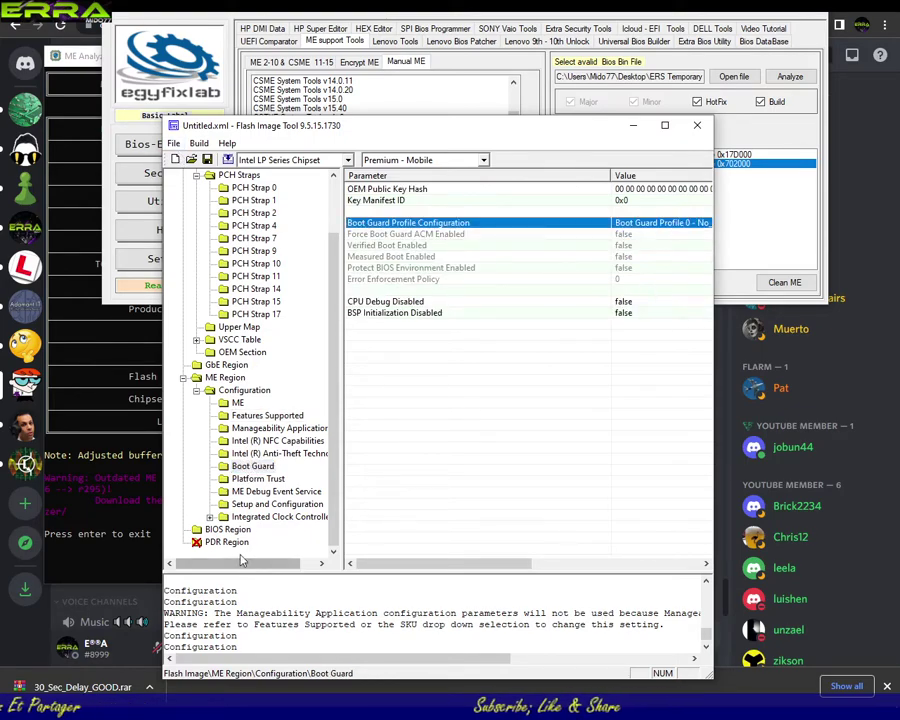
{"action": "left_click", "coordinate": [265, 517]}
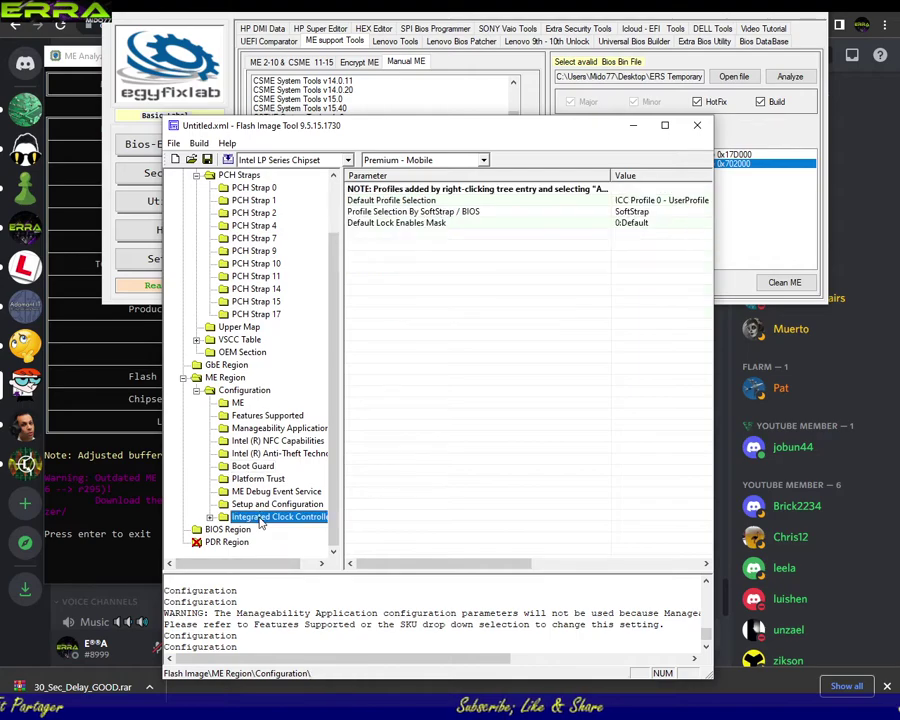
{"action": "left_click", "coordinate": [631, 224]}
{"action": "left_click", "coordinate": [210, 517]}
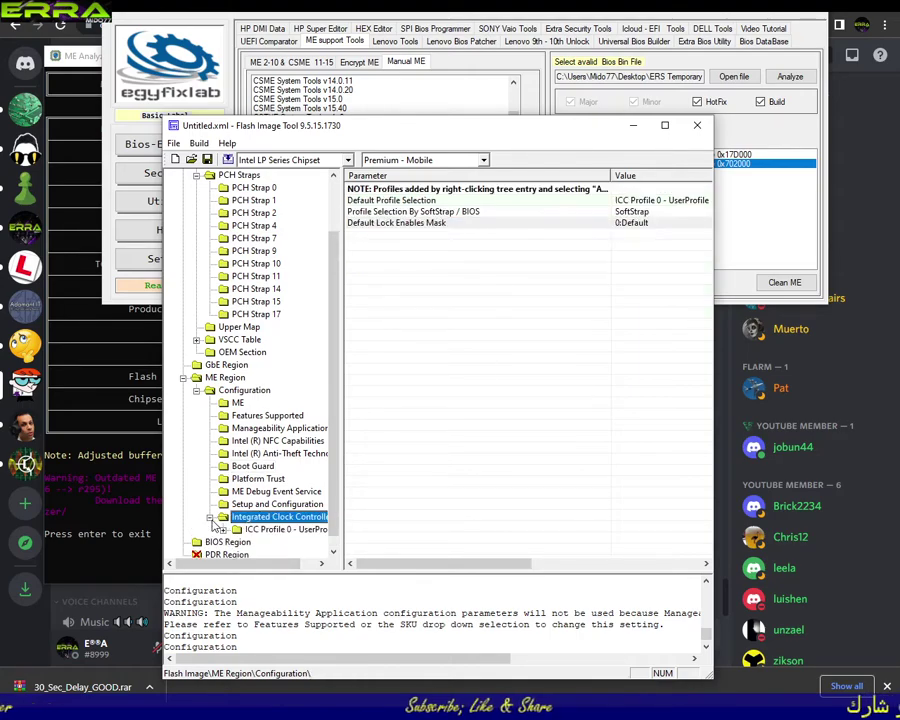
{"action": "left_click", "coordinate": [223, 518]}
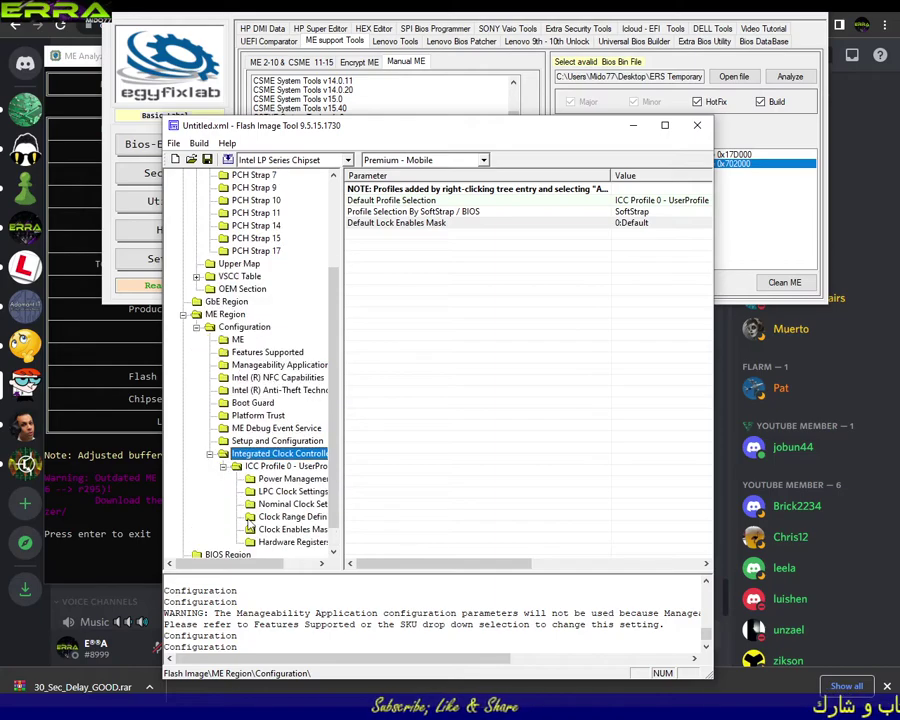
{"action": "left_click", "coordinate": [285, 440]}
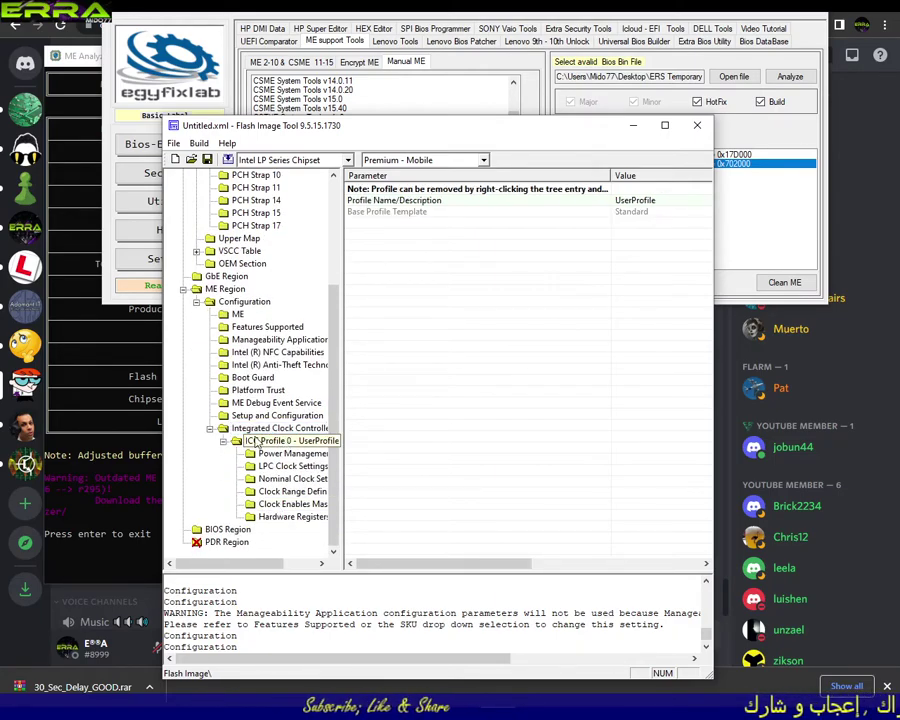
Step through Power Management, LPC, Nominal Clock, Clock Range and Clock Enables Mask groups to Hardware Registers.
{"action": "key", "text": "Down"}
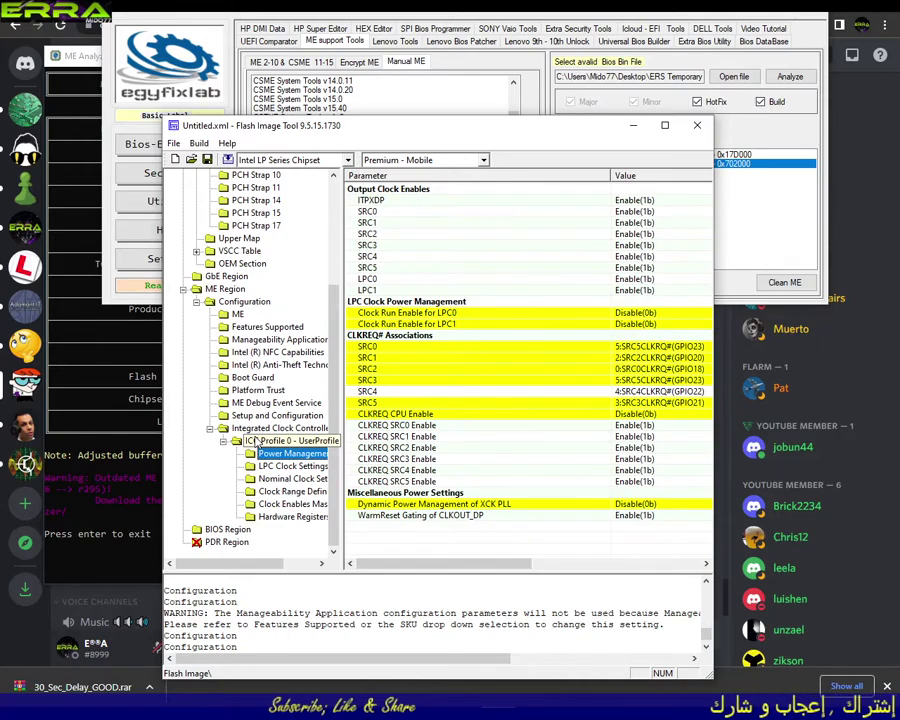
{"action": "key", "text": "Down"}
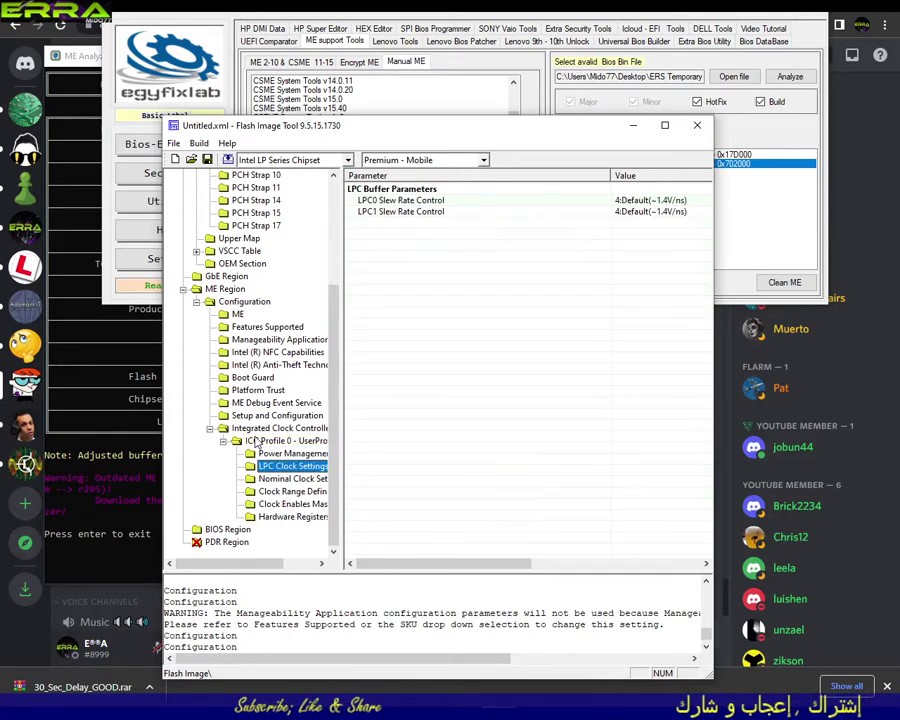
{"action": "key", "text": "Down"}
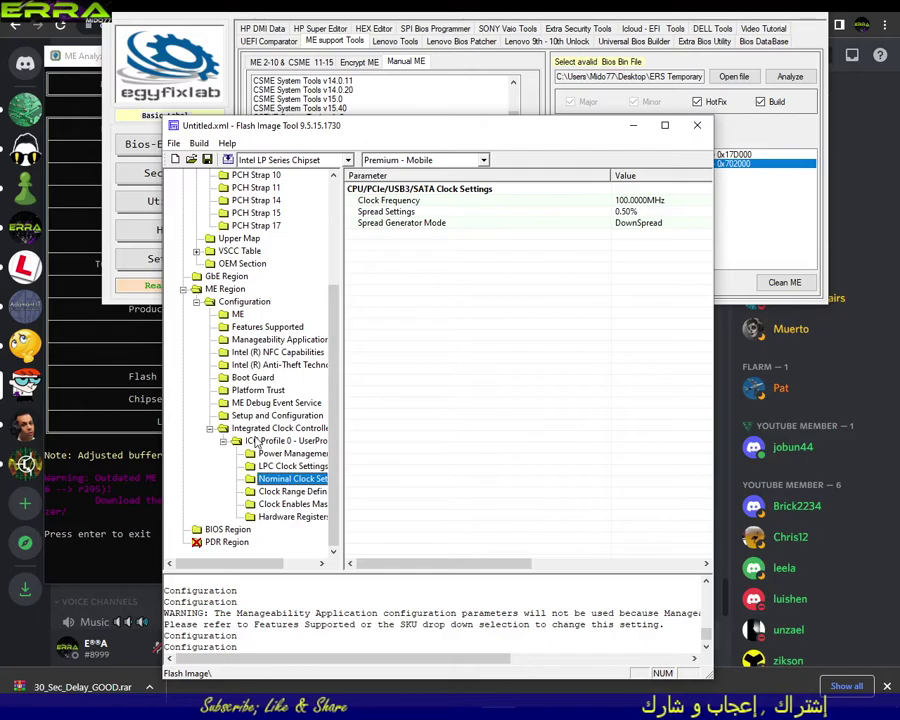
{"action": "key", "text": "Down"}
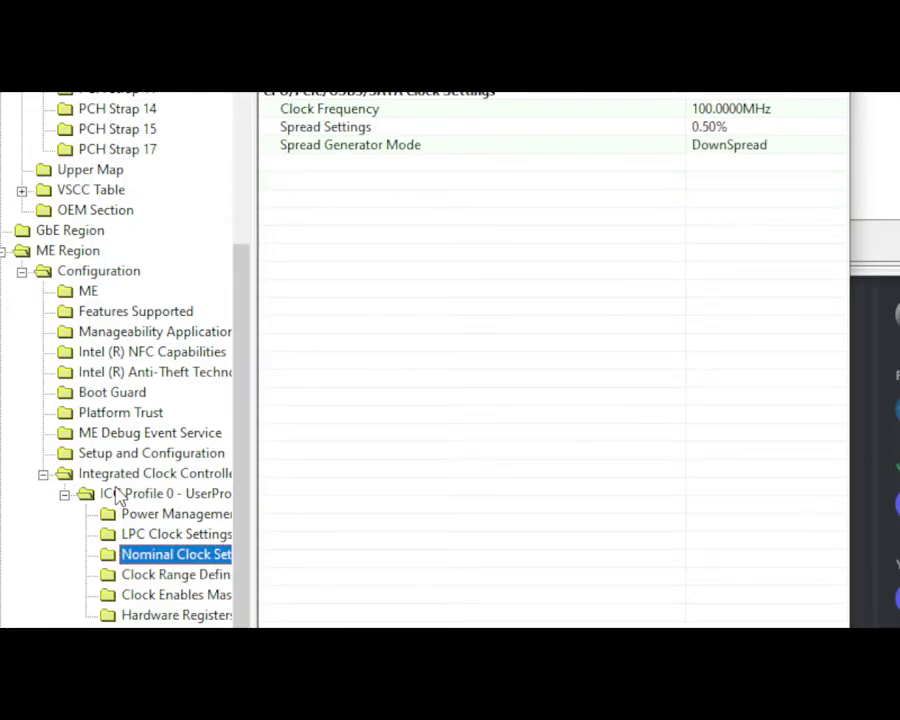
{"action": "key", "text": "Down"}
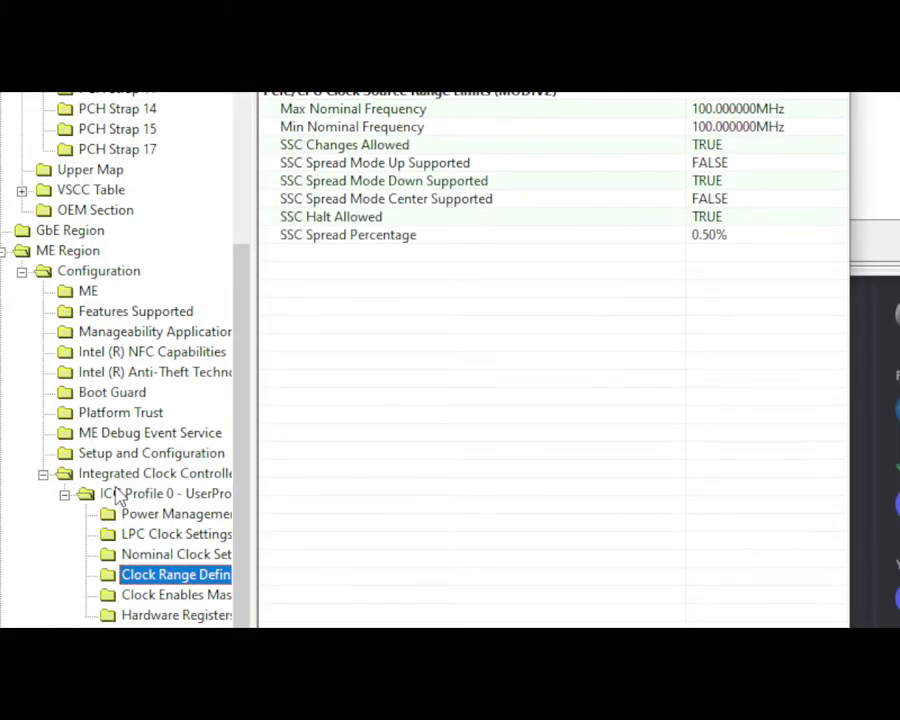
{"action": "key", "text": "Down"}
{"action": "key", "text": "Down"}
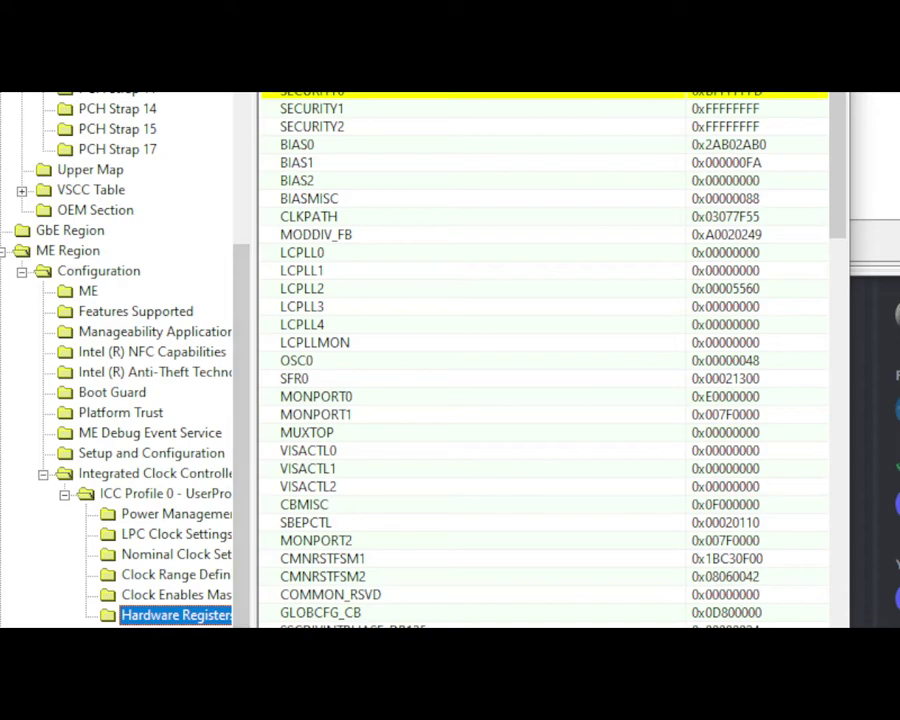
{"action": "key", "text": "alt+f"}
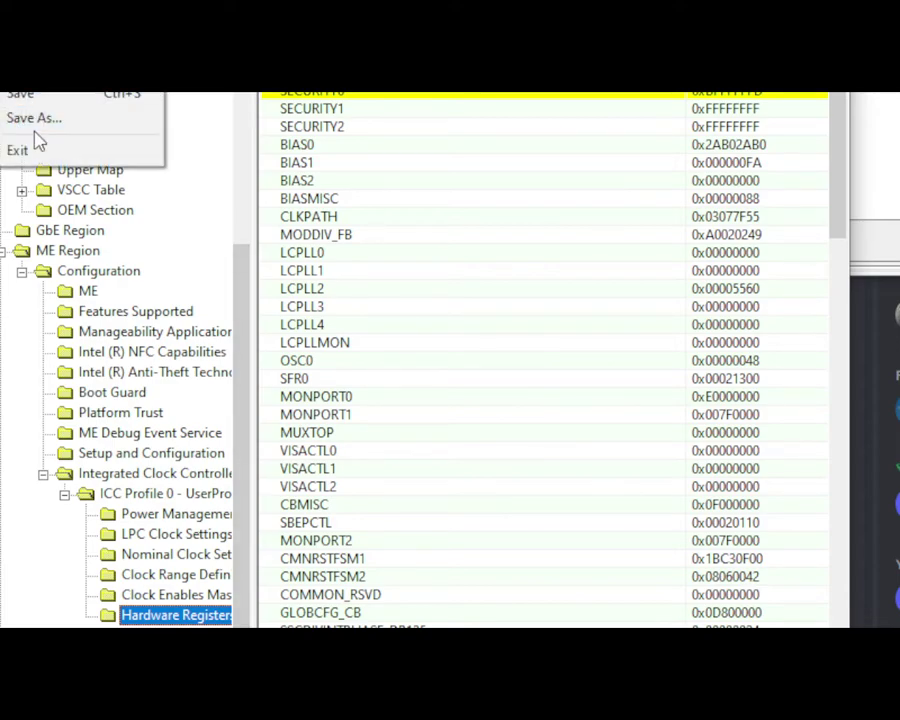
Save the ICC configuration via Save As under the default name Untitled.xml.
{"action": "left_click", "coordinate": [40, 119]}
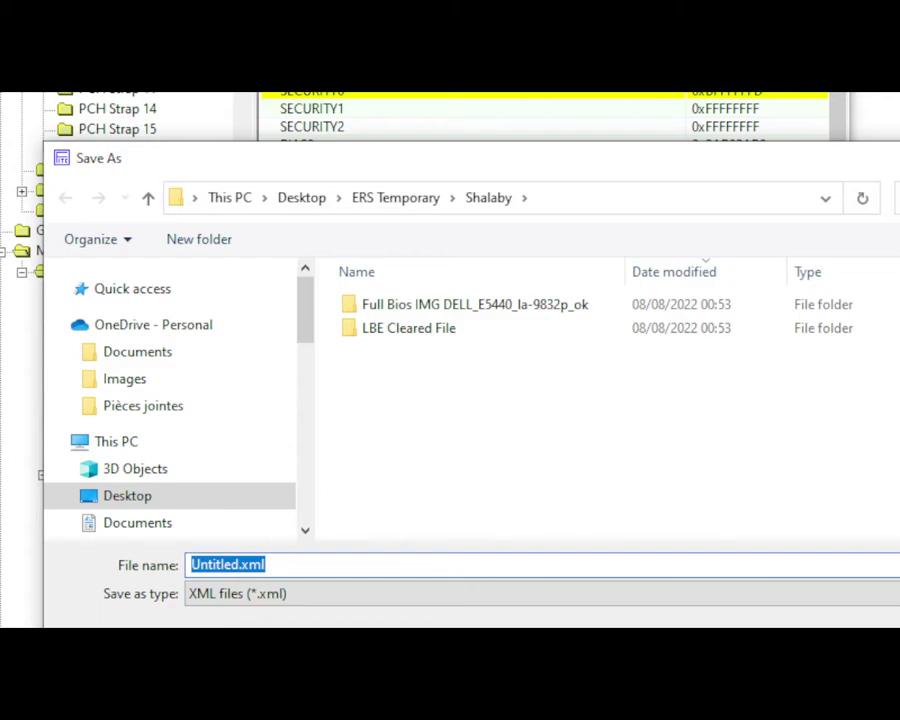
{"action": "key", "text": "Escape"}
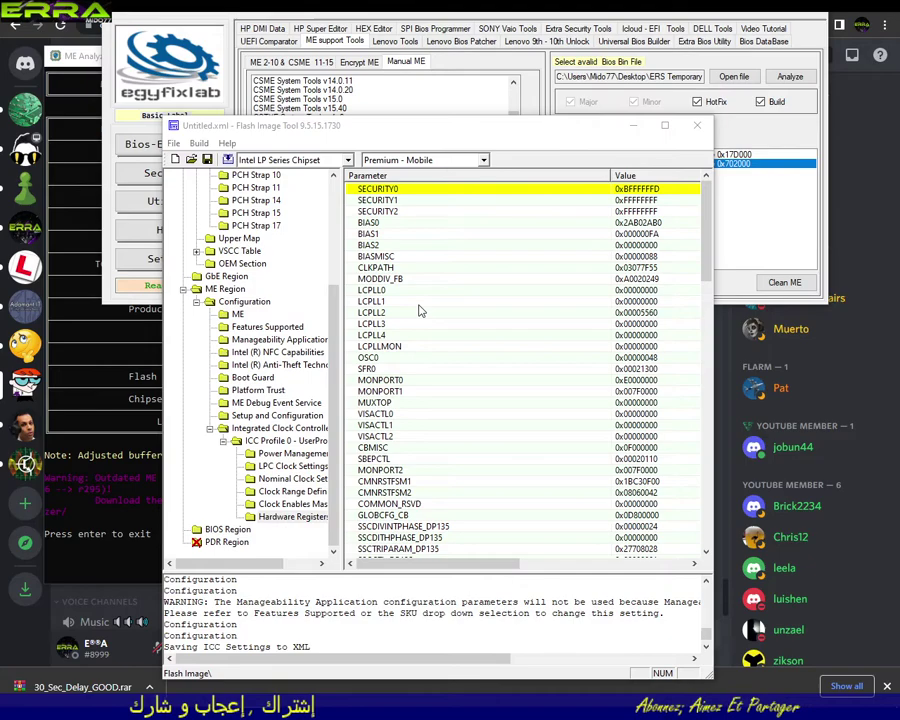
Close Flash Image Tool and copy Spare ME .bin from the Shalaby Explorer window.
{"action": "left_click", "coordinate": [696, 126]}
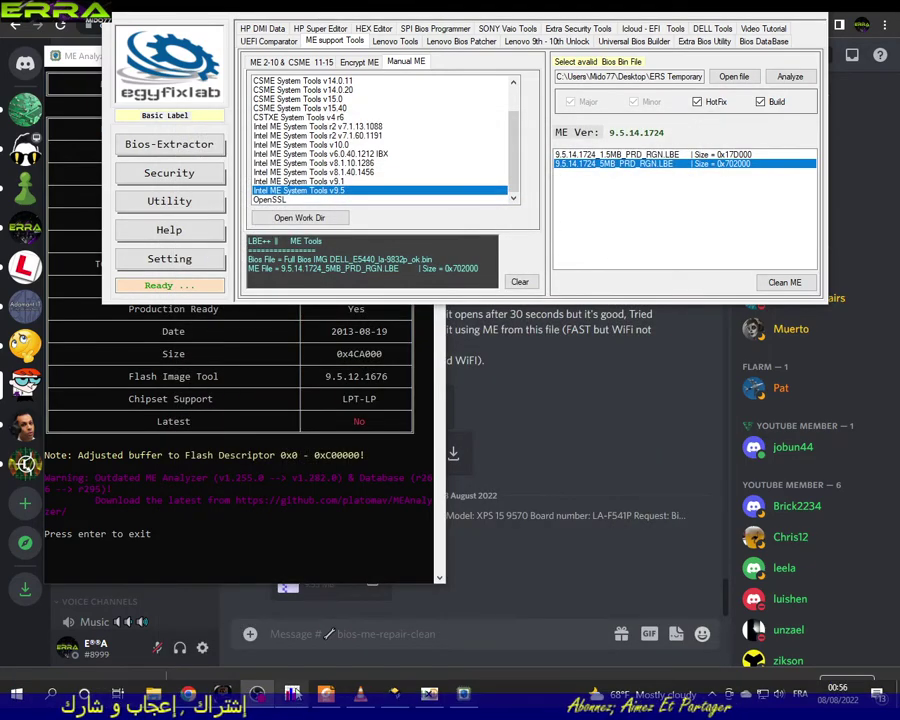
{"action": "mouse_move", "coordinate": [153, 693]}
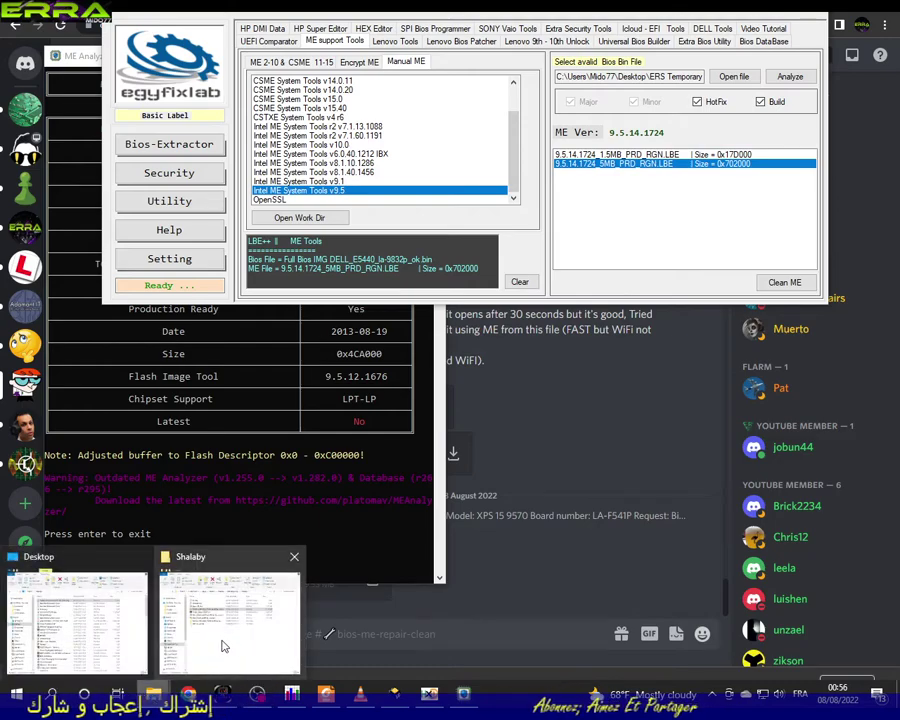
{"action": "left_click", "coordinate": [254, 636]}
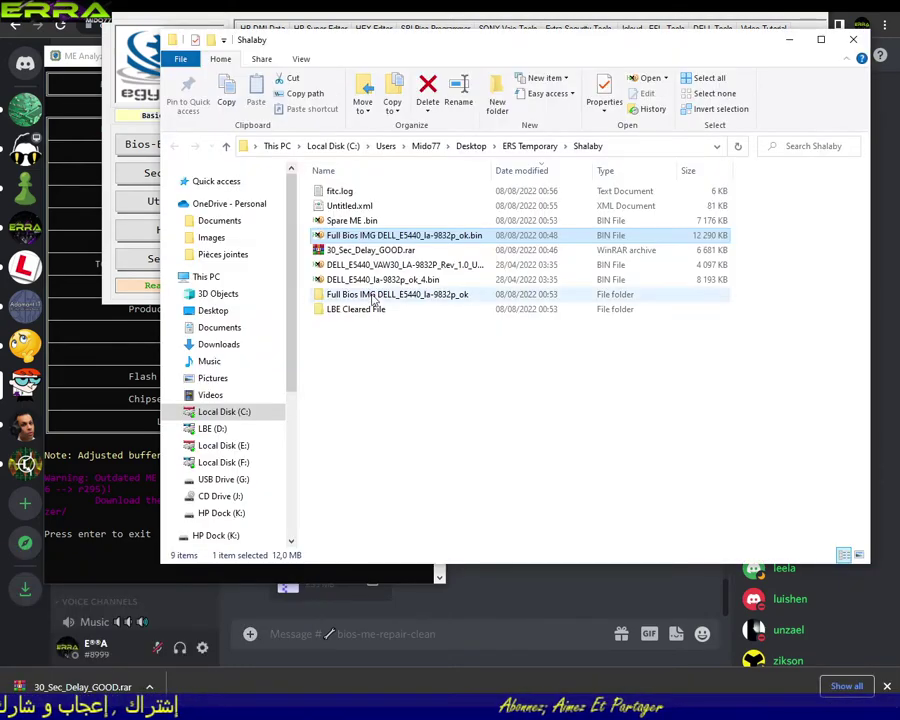
{"action": "left_click", "coordinate": [342, 222]}
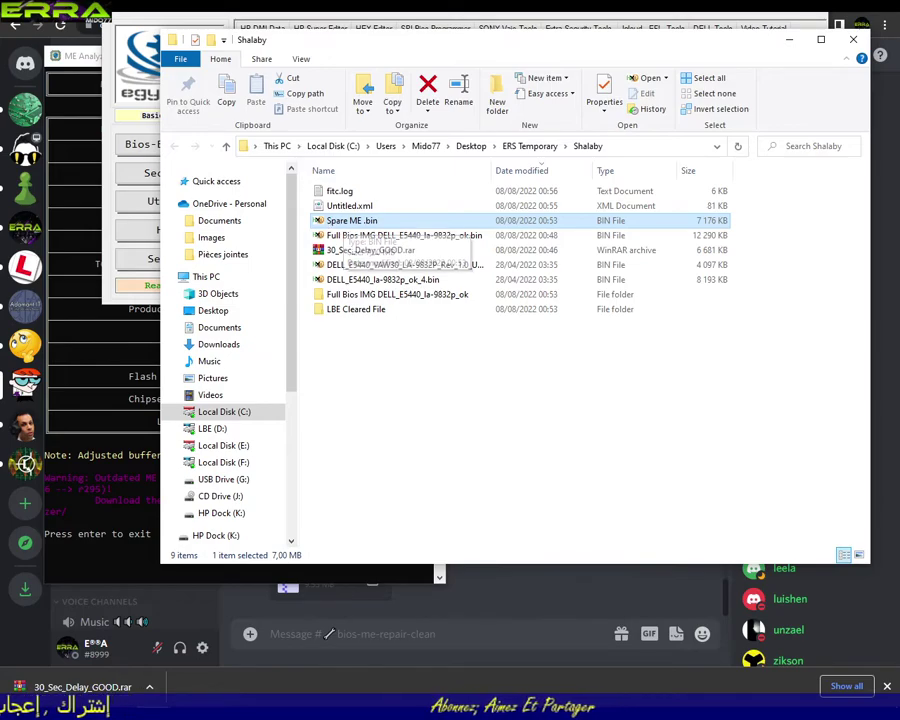
{"action": "key", "text": "alt+Tab"}
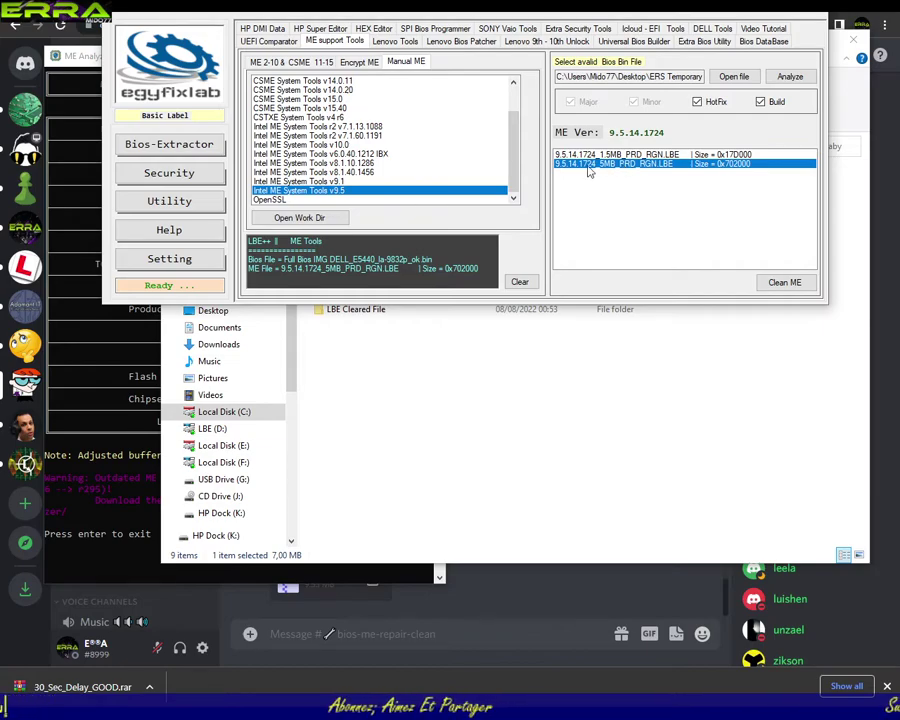
{"action": "key", "text": "alt+Tab"}
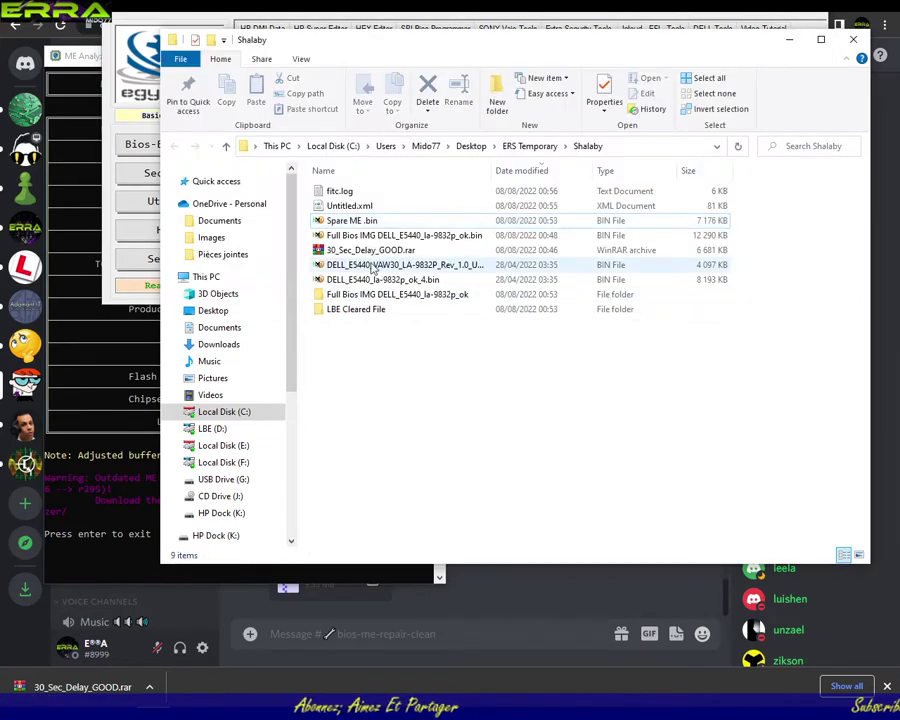
{"action": "right_click", "coordinate": [331, 224]}
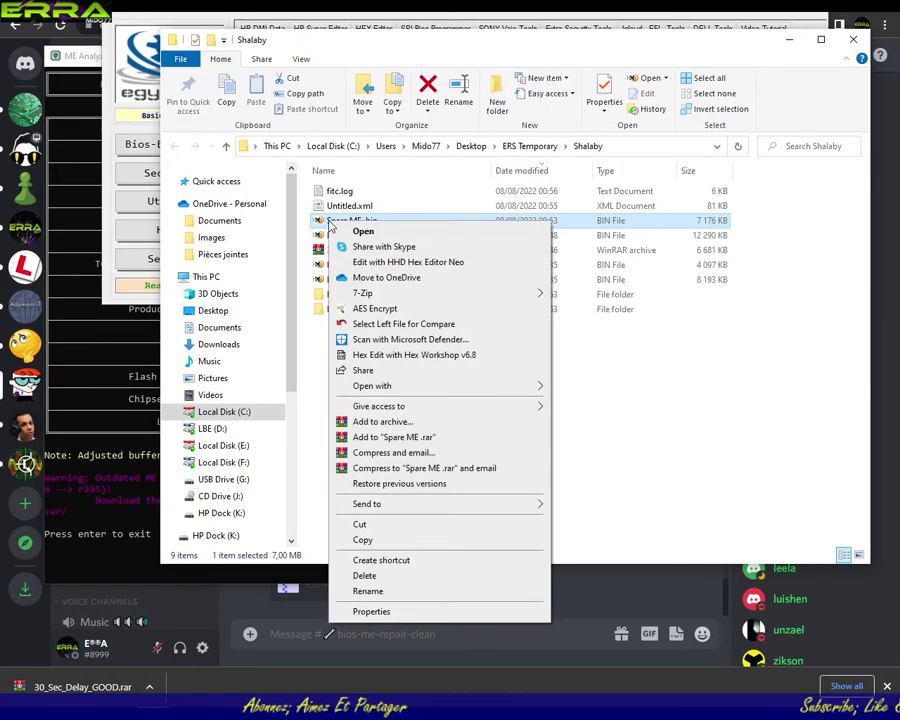
{"action": "left_click", "coordinate": [366, 523]}
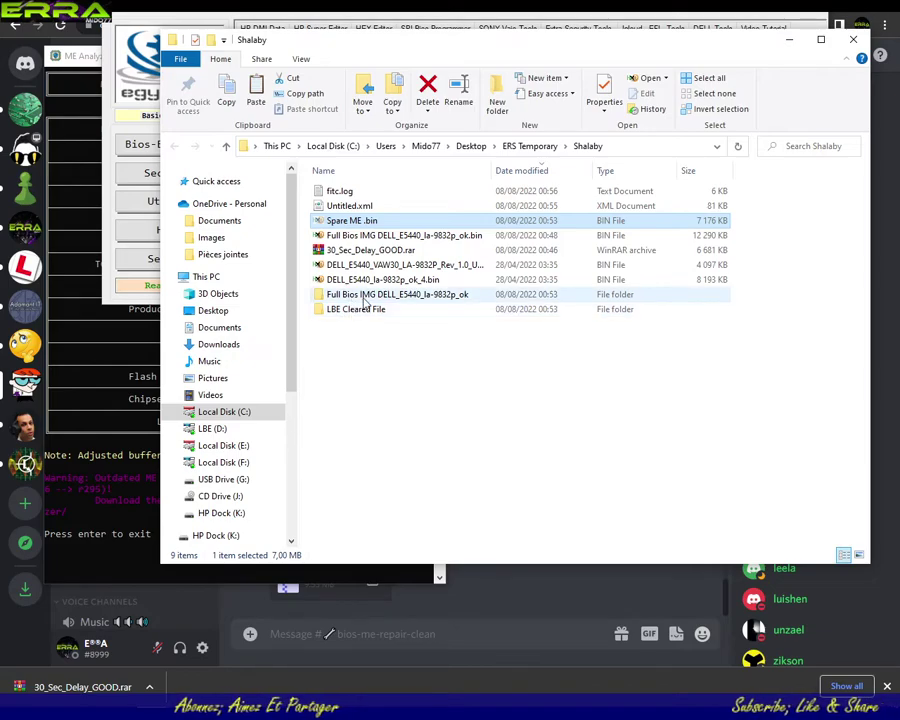
{"action": "left_click", "coordinate": [374, 302]}
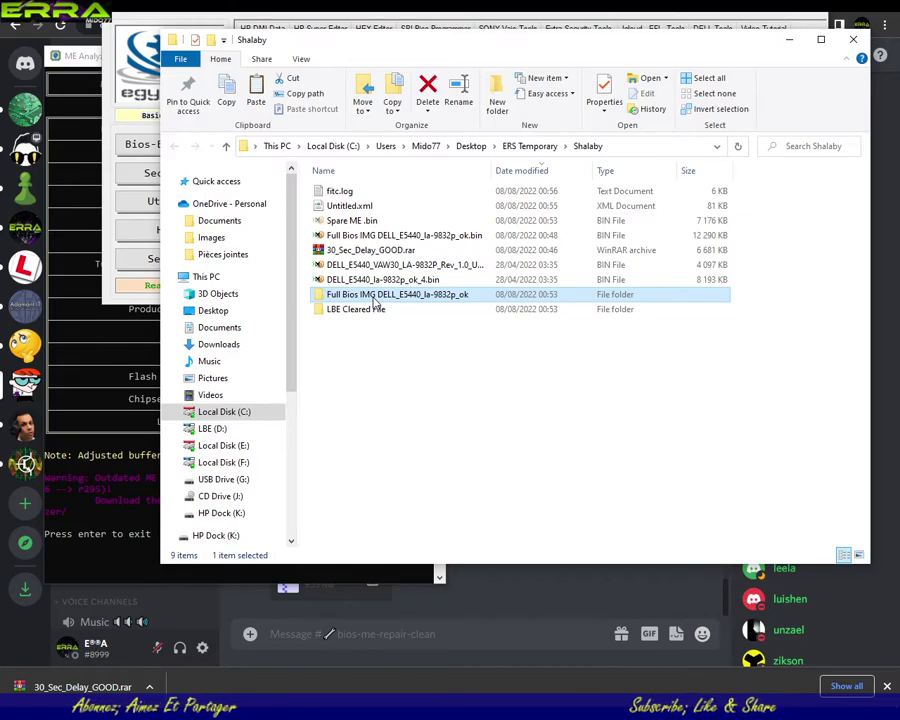
Paste the spare ME .bin into the Full Bios IMG DELL_E5440 folder after checking Decomp's contents.
{"action": "double_click", "coordinate": [376, 298]}
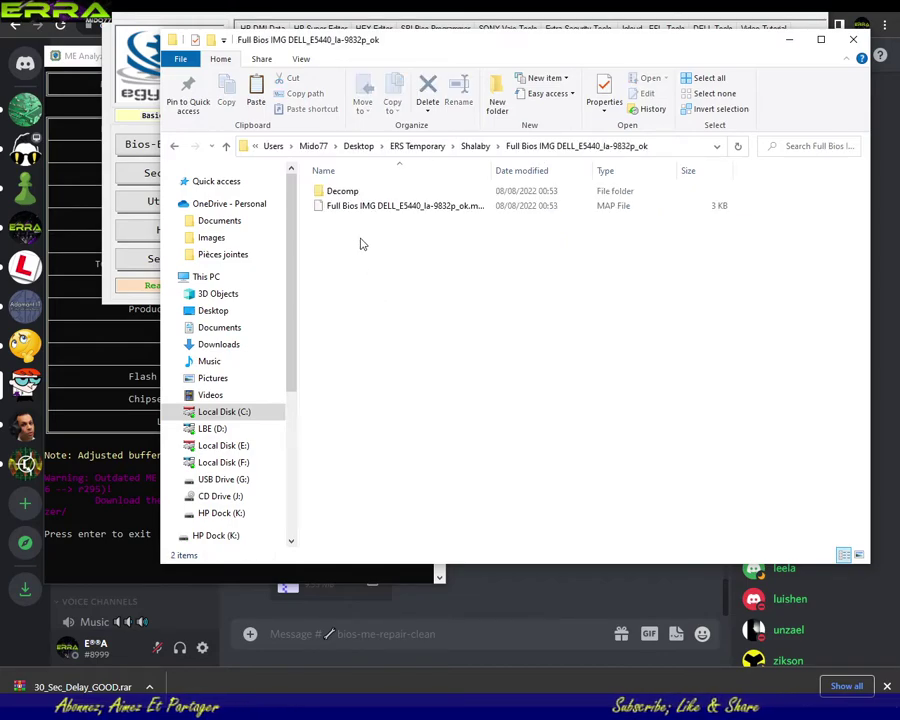
{"action": "double_click", "coordinate": [341, 194]}
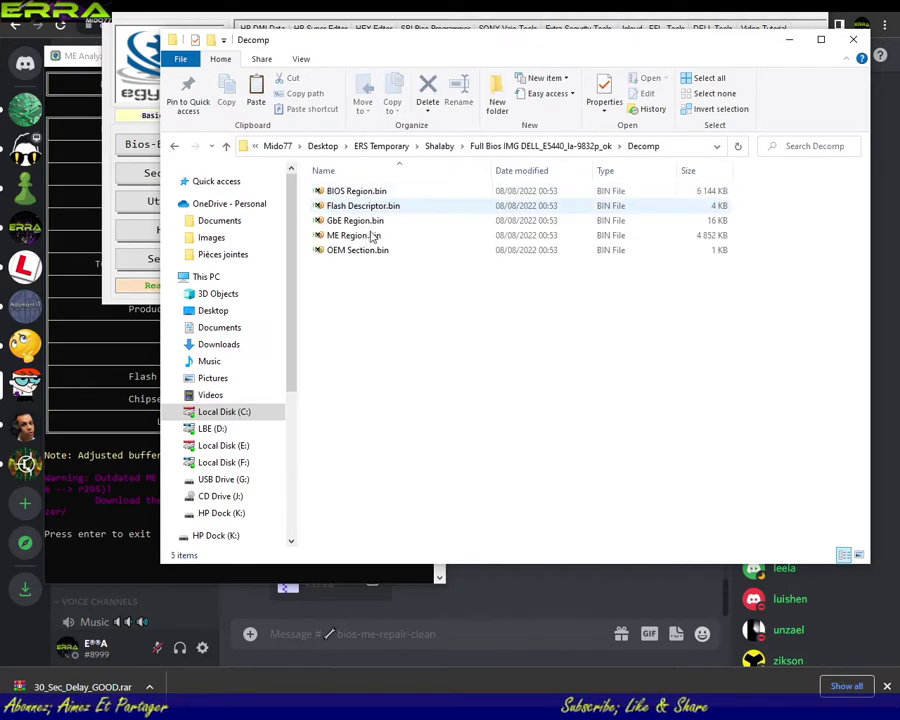
{"action": "left_click", "coordinate": [227, 146]}
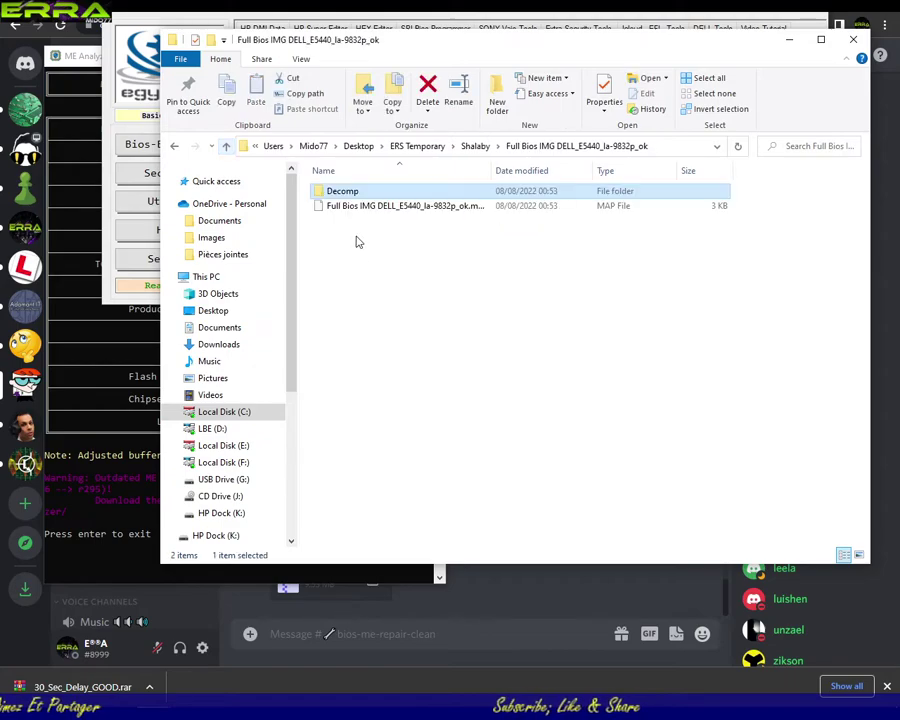
{"action": "right_click", "coordinate": [366, 285]}
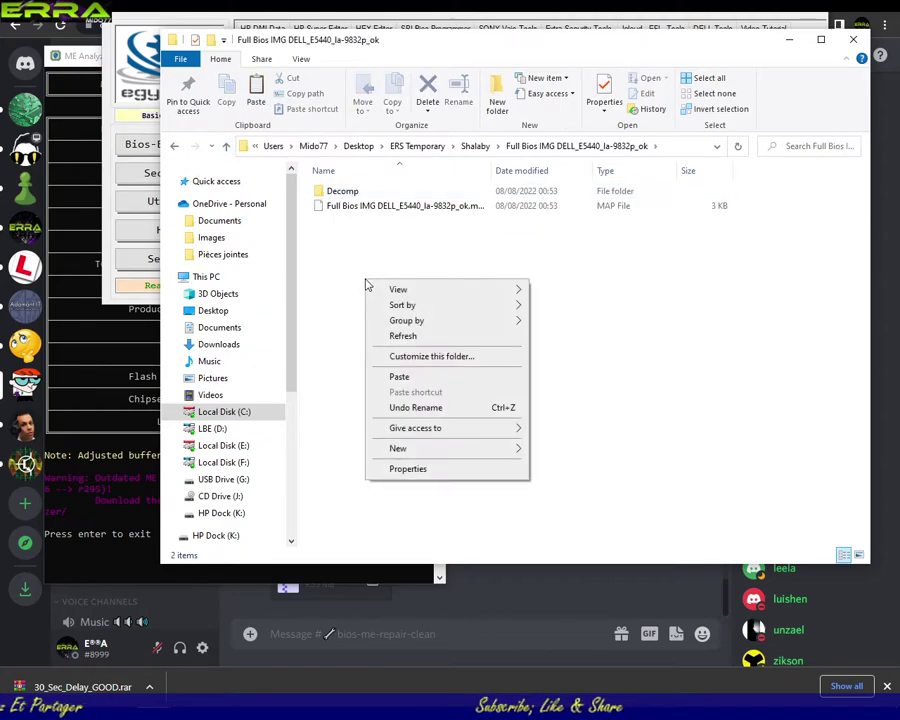
{"action": "left_click", "coordinate": [401, 377]}
Rename the spare file Me Region.bin and move it into Decomp, replacing the old ME Region.bin.
{"action": "key", "text": "F2"}
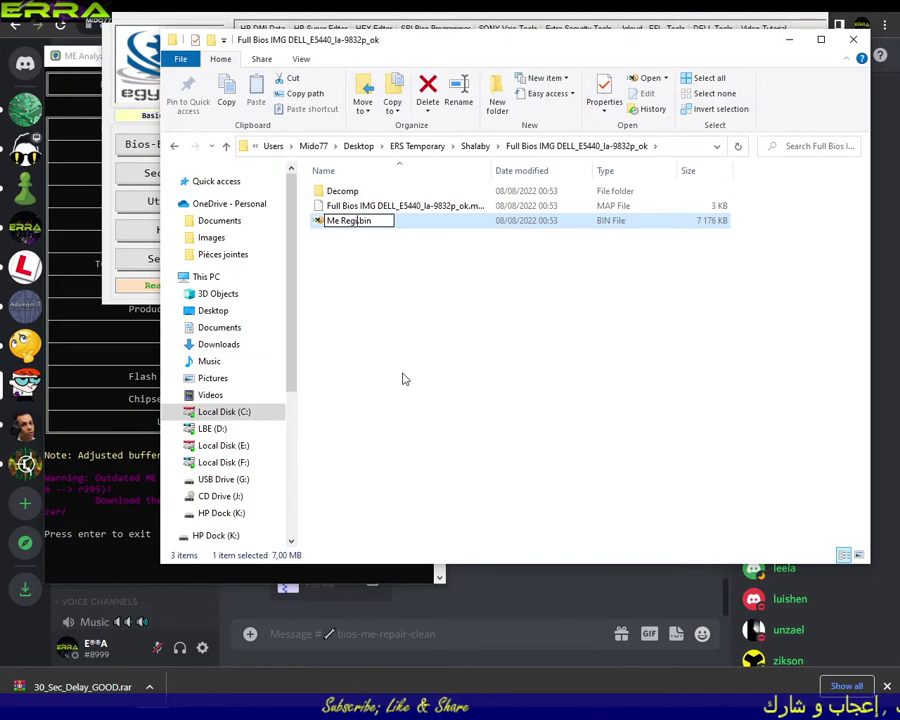
{"action": "type", "text": "ion"}
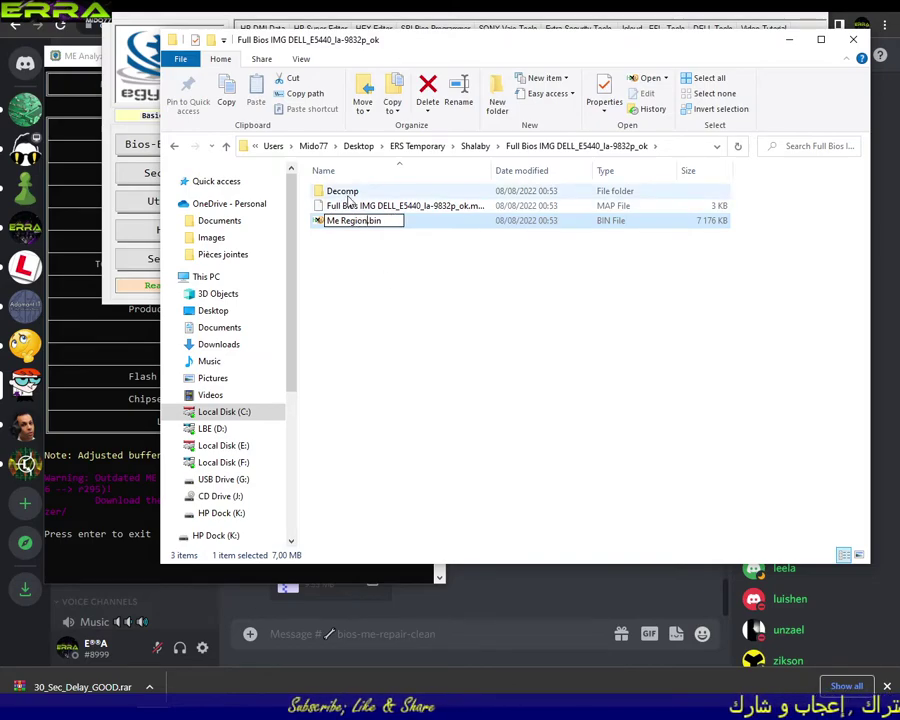
{"action": "left_click", "coordinate": [360, 191]}
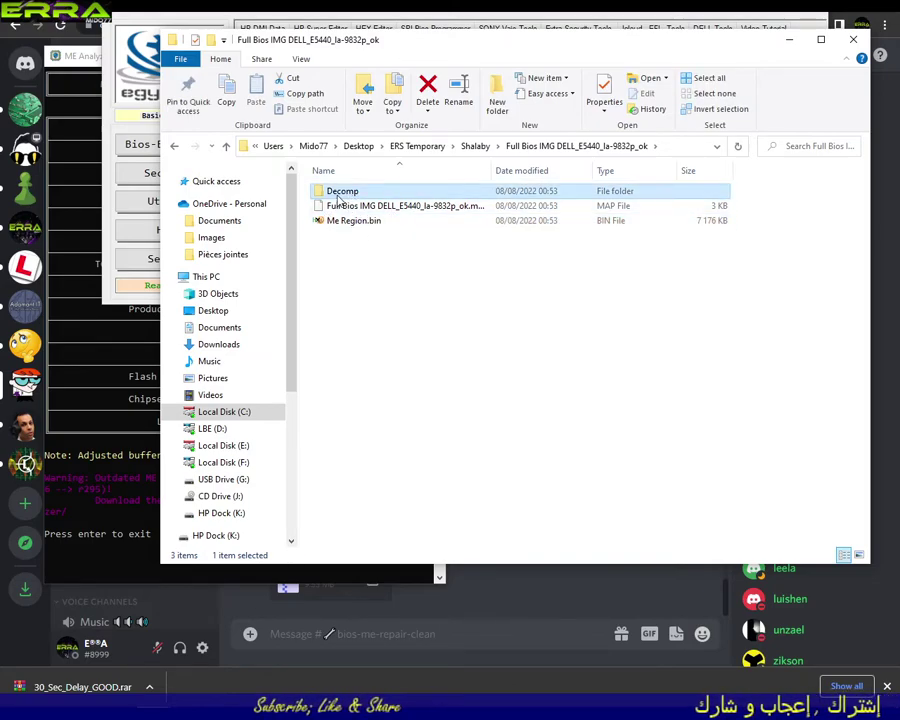
{"action": "key", "text": "Return"}
{"action": "left_click", "coordinate": [363, 237]}
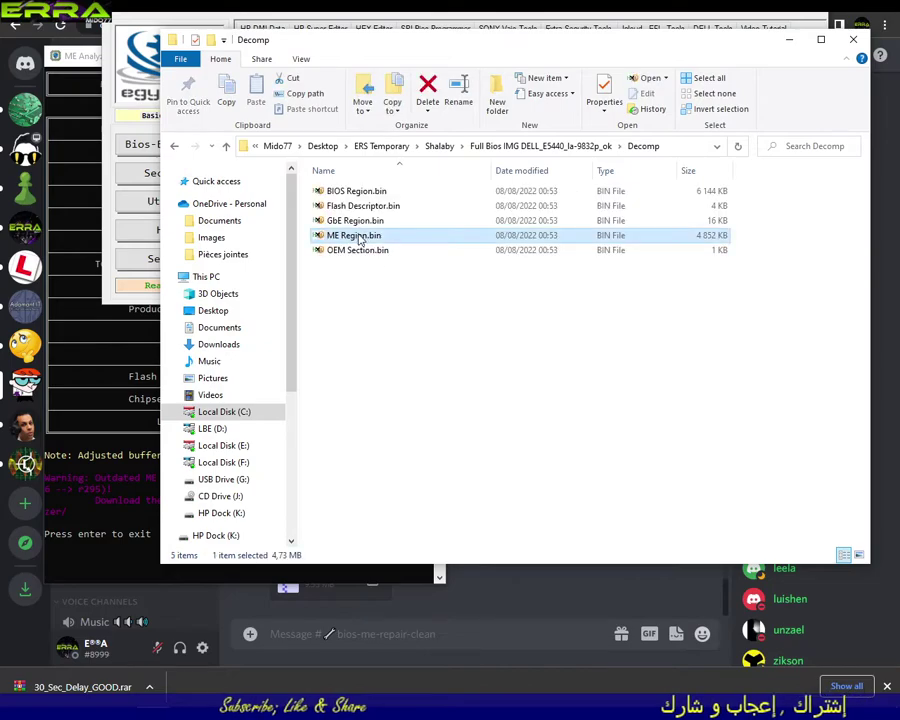
{"action": "left_click", "coordinate": [224, 146]}
{"action": "left_click_drag", "start_coordinate": [326, 223], "coordinate": [330, 194]}
{"action": "left_click", "coordinate": [382, 245]}
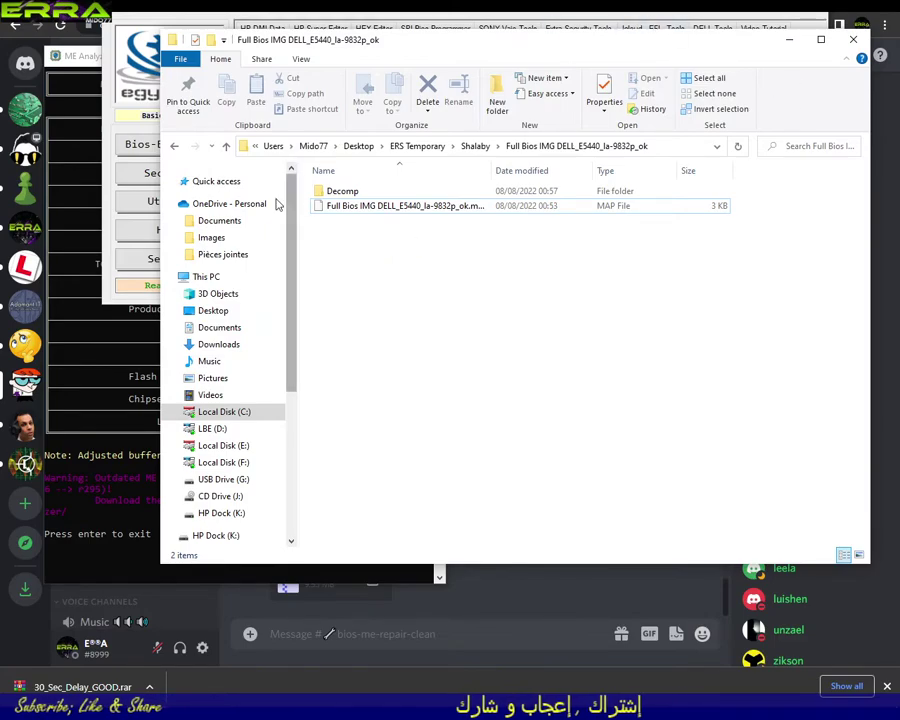
Open the empty LBE Cleared File folder, then launch Flash Image Tool from Intel ME System Tools v9.5.
{"action": "left_click", "coordinate": [224, 147]}
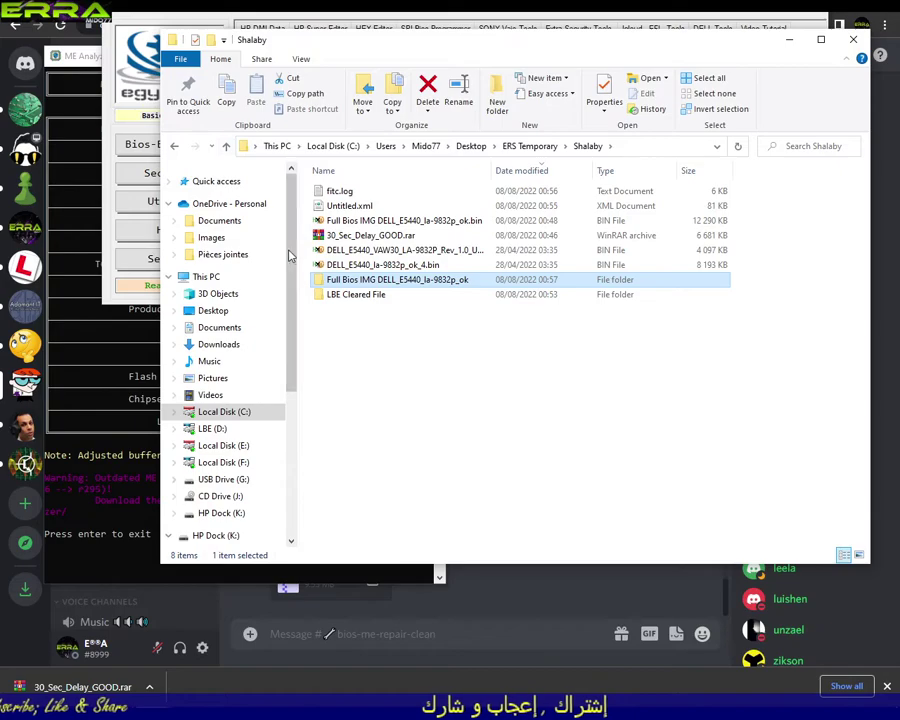
{"action": "left_click", "coordinate": [343, 297]}
{"action": "double_click", "coordinate": [343, 300]}
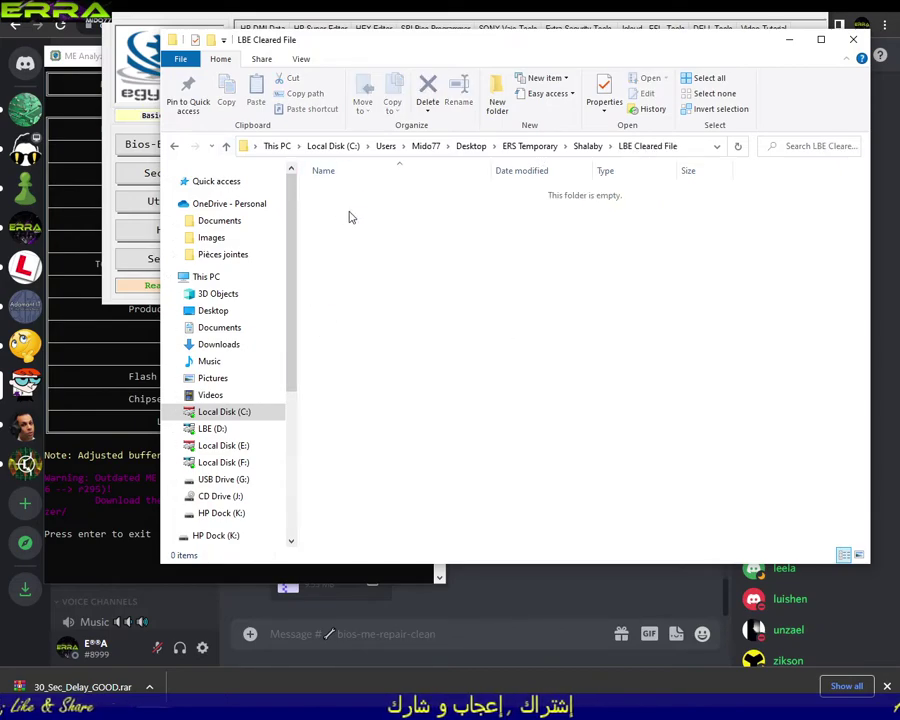
{"action": "left_click_drag", "start_coordinate": [433, 56], "coordinate": [246, 400]}
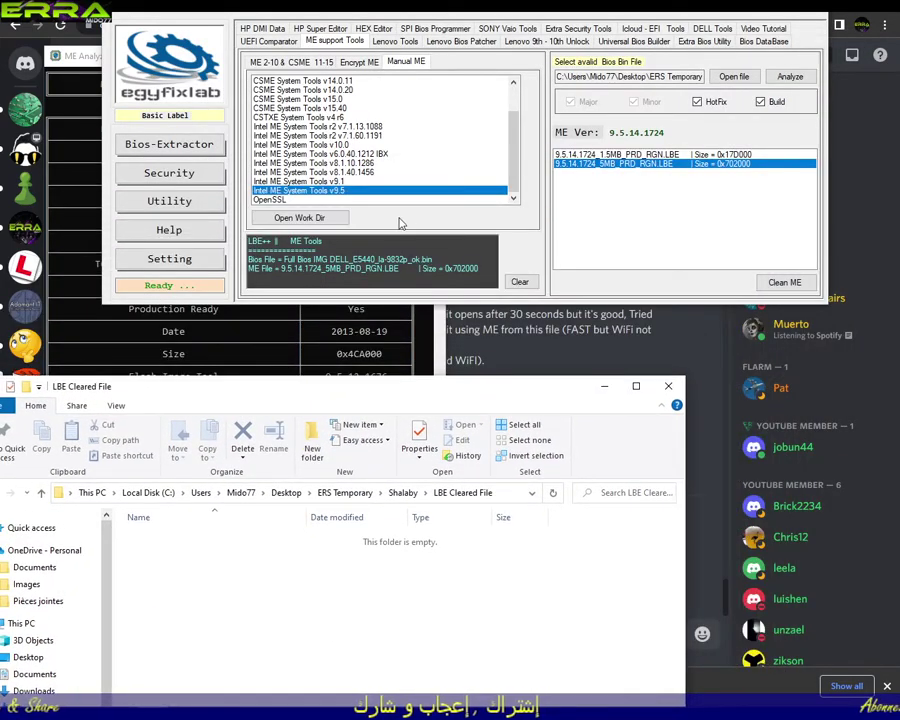
{"action": "double_click", "coordinate": [335, 195]}
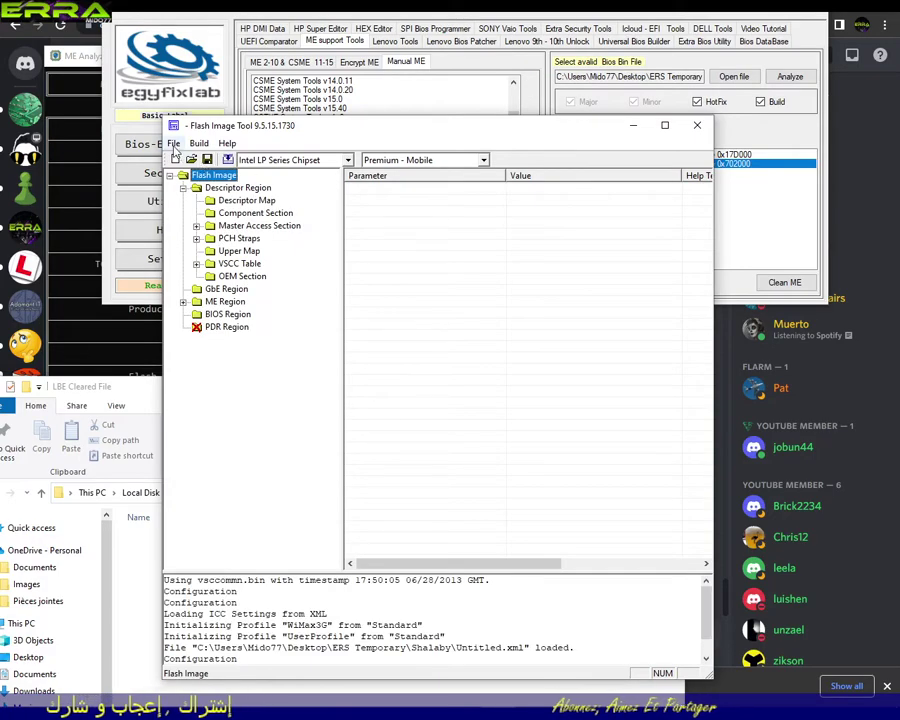
Open Untitled.xml via File > Open with the file-type filter set to All files (*.*).
{"action": "left_click", "coordinate": [174, 145]}
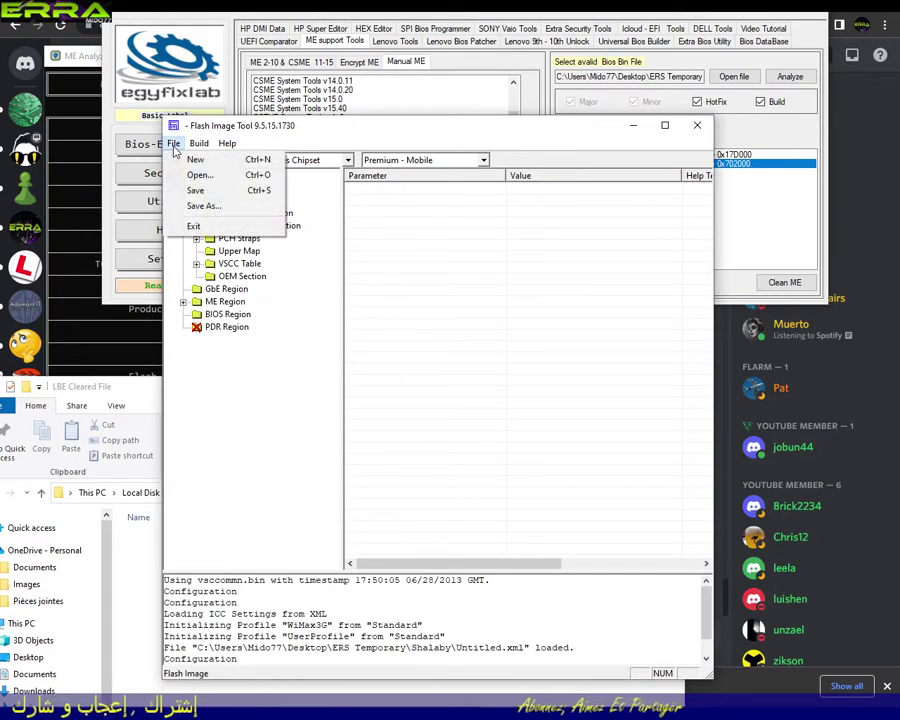
{"action": "left_click", "coordinate": [194, 174]}
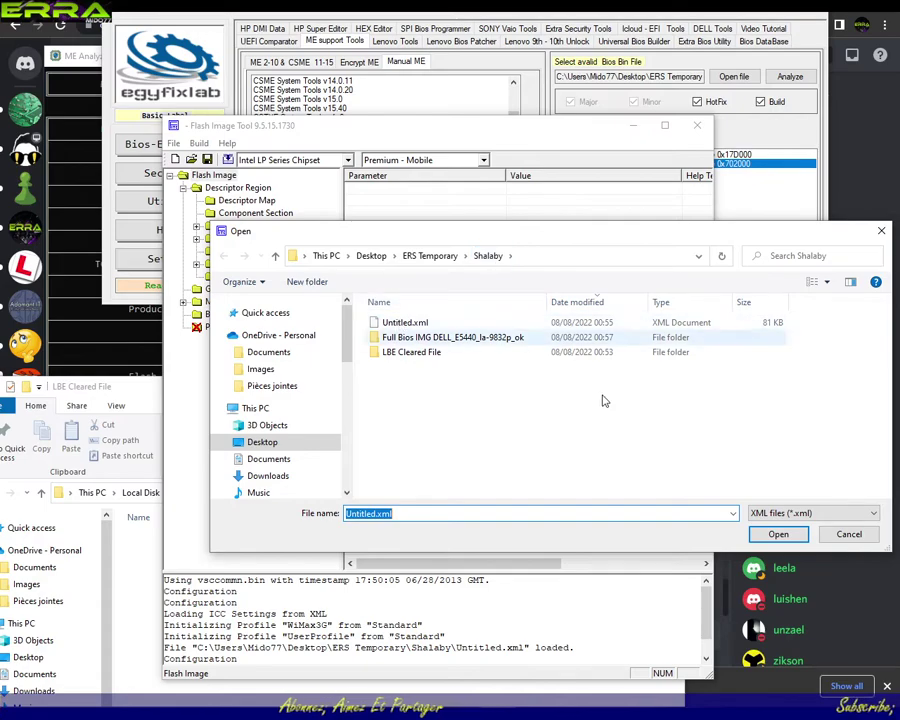
{"action": "left_click", "coordinate": [773, 519]}
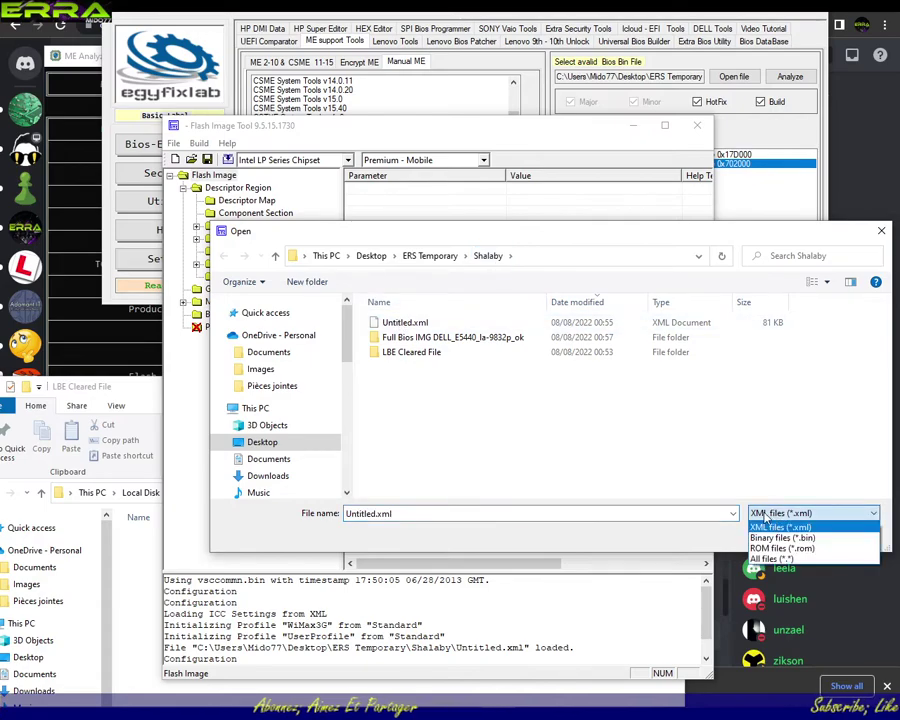
{"action": "left_click", "coordinate": [785, 560]}
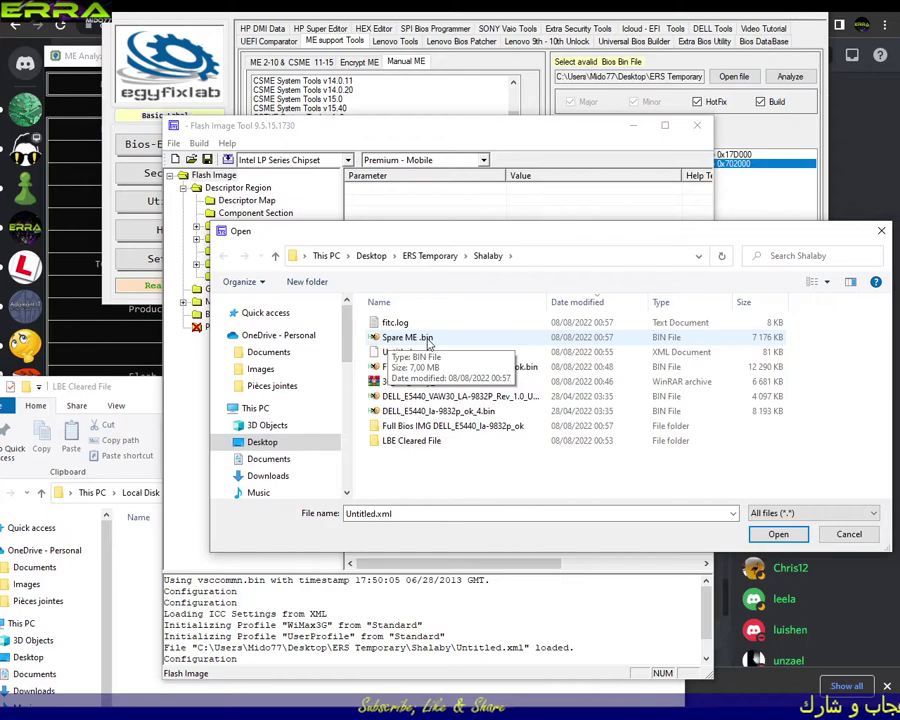
{"action": "double_click", "coordinate": [400, 352]}
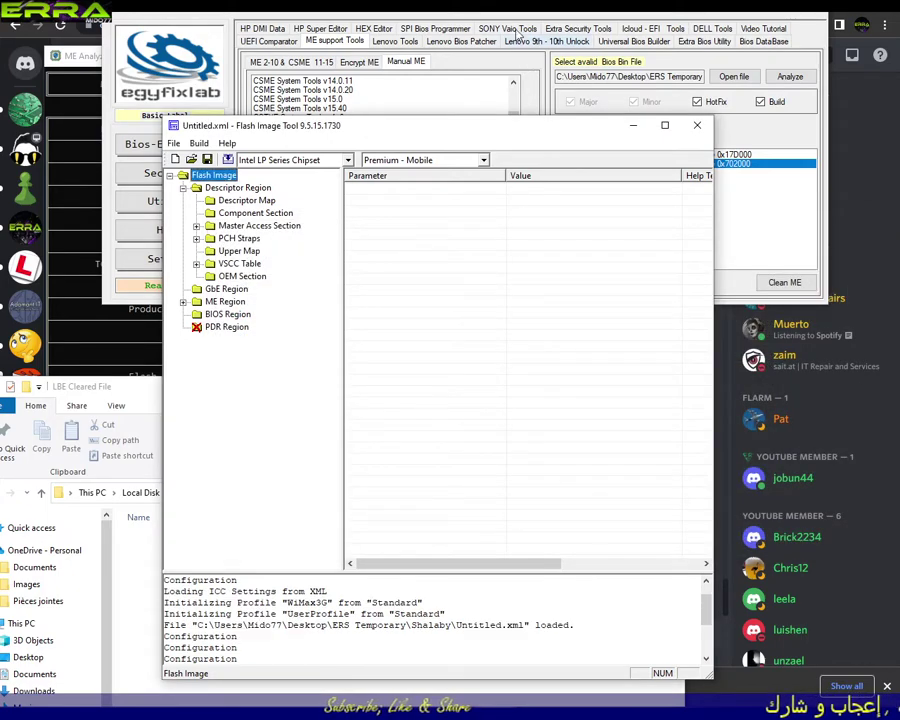
Check the egyfixlab and LBE Cleared File windows, then drag Flash Image Tool to the upper right.
{"action": "left_click", "coordinate": [607, 165]}
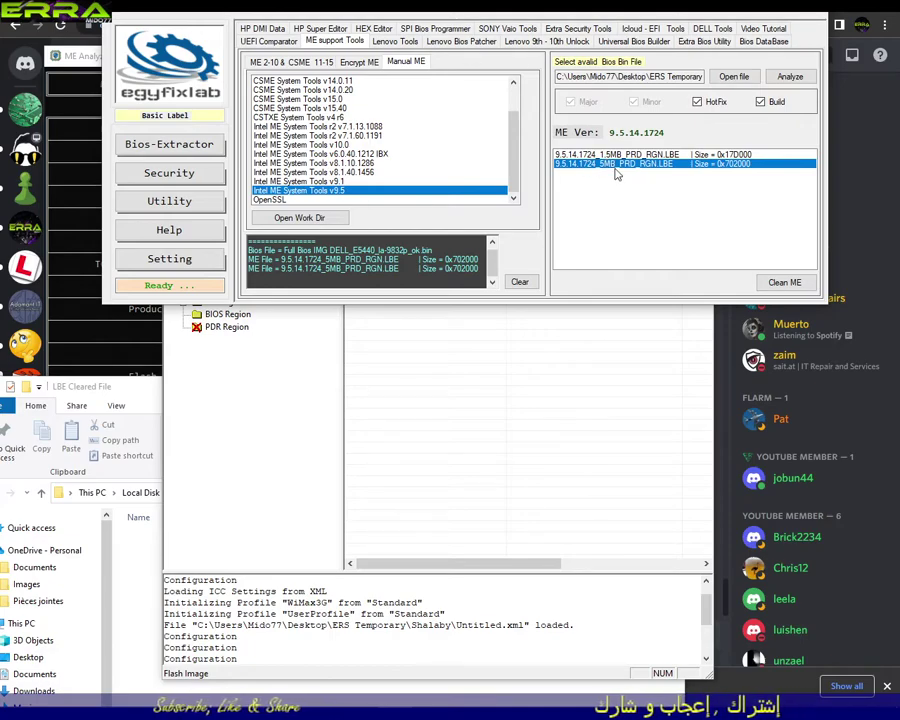
{"action": "left_click", "coordinate": [541, 338]}
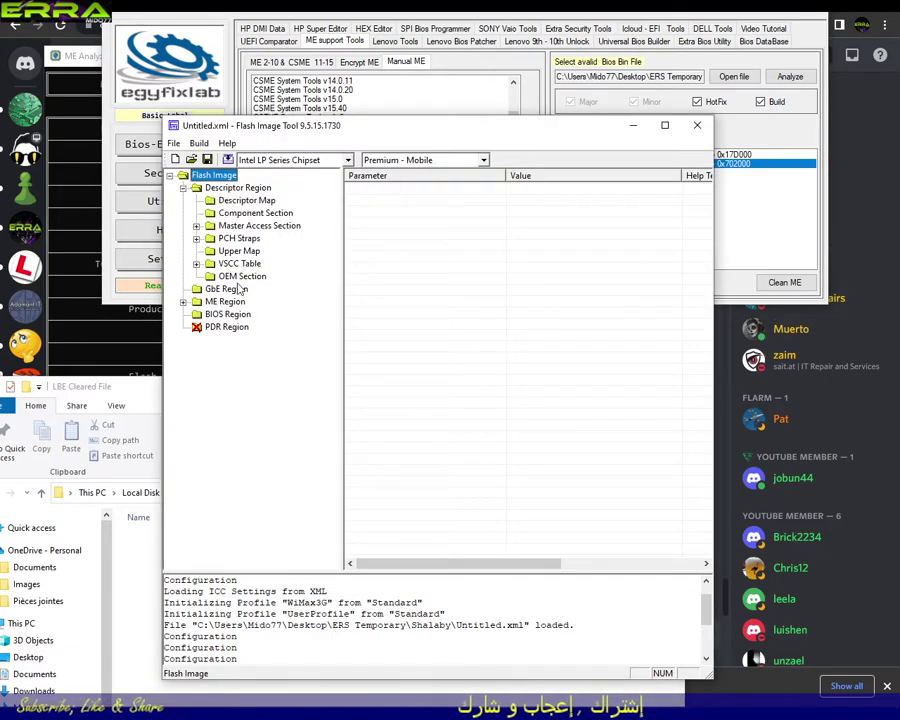
{"action": "left_click", "coordinate": [200, 143]}
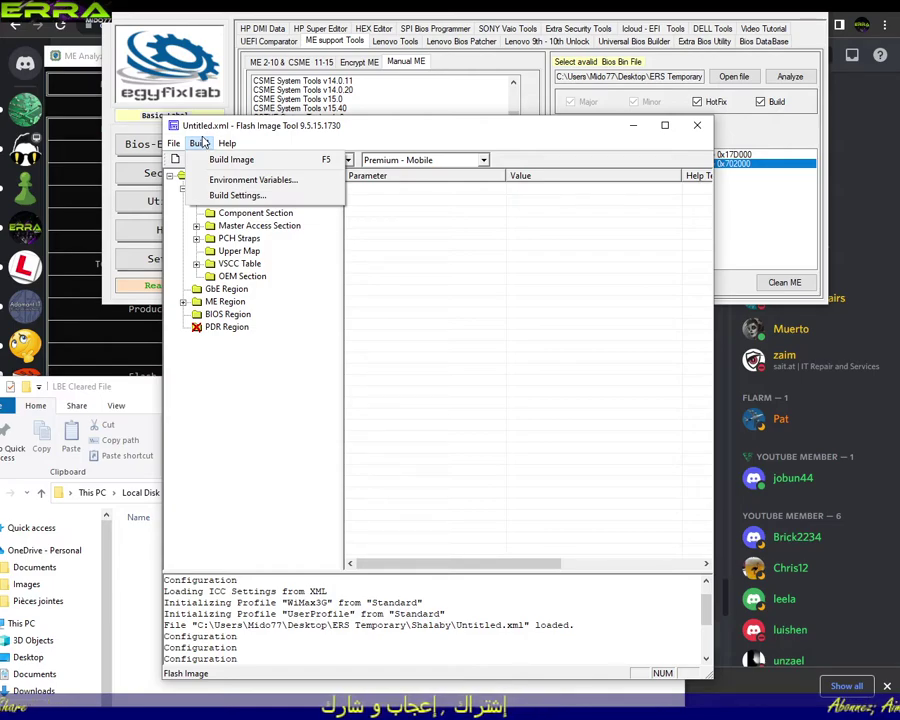
{"action": "left_click", "coordinate": [149, 569]}
{"action": "left_click", "coordinate": [378, 147]}
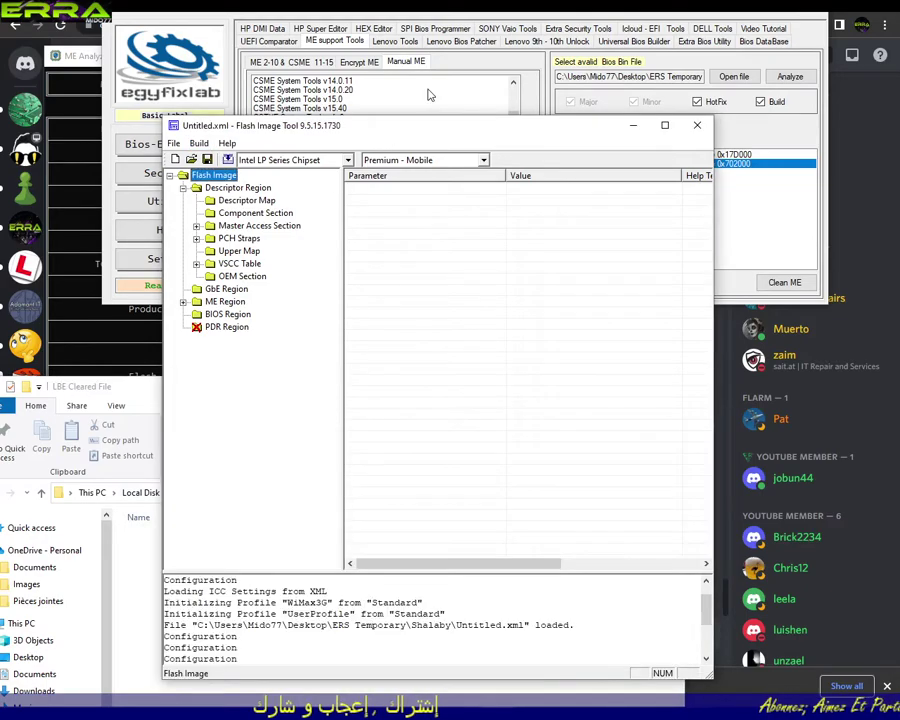
{"action": "mouse_move", "coordinate": [445, 135]}
{"action": "left_mouse_down"}
{"action": "mouse_move", "coordinate": [578, 6]}
{"action": "mouse_move", "coordinate": [588, 0]}
{"action": "mouse_move", "coordinate": [591, 13]}
{"action": "left_mouse_up"}
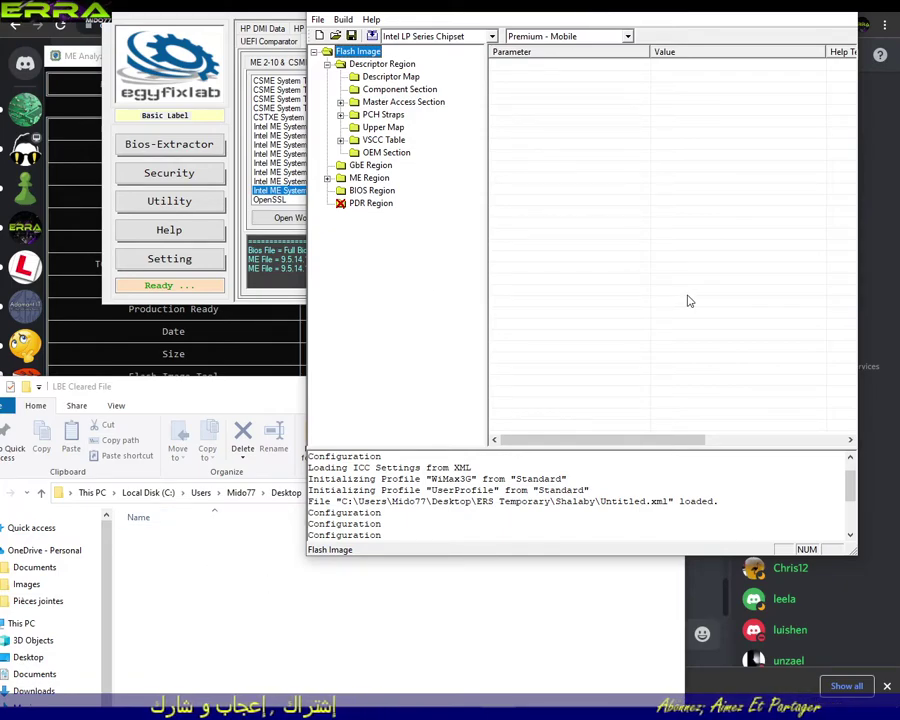
{"action": "left_click", "coordinate": [345, 21]}
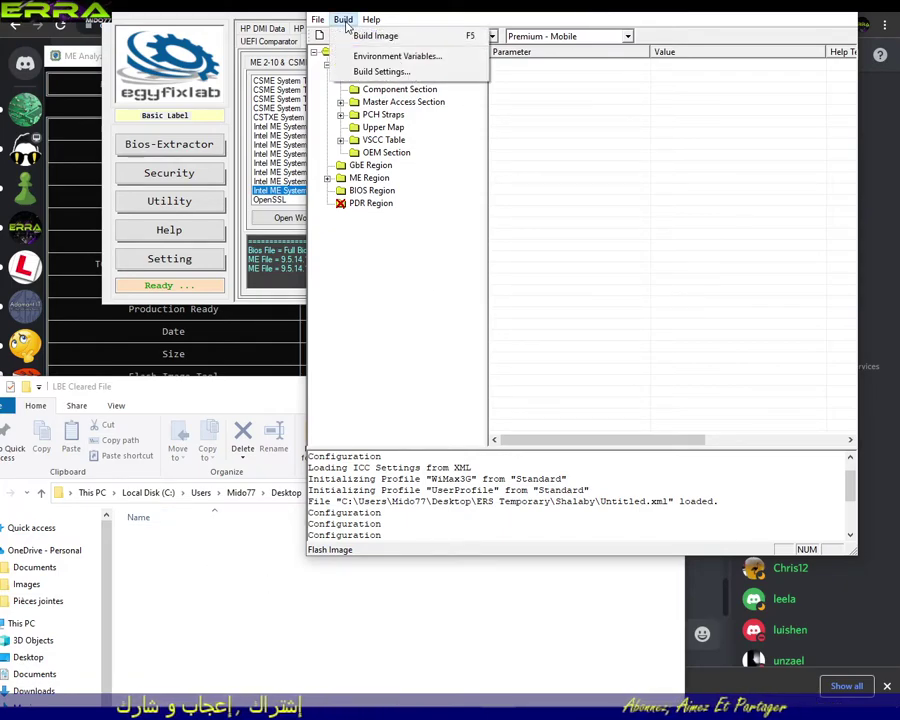
{"action": "left_click", "coordinate": [413, 543]}
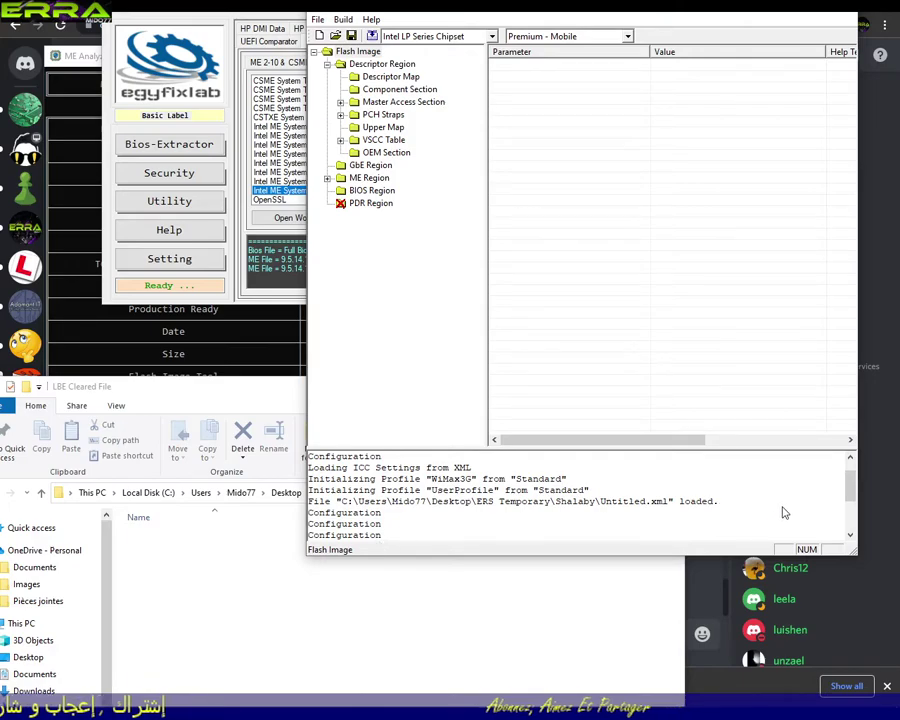
{"action": "left_click_drag", "start_coordinate": [851, 494], "coordinate": [848, 510]}
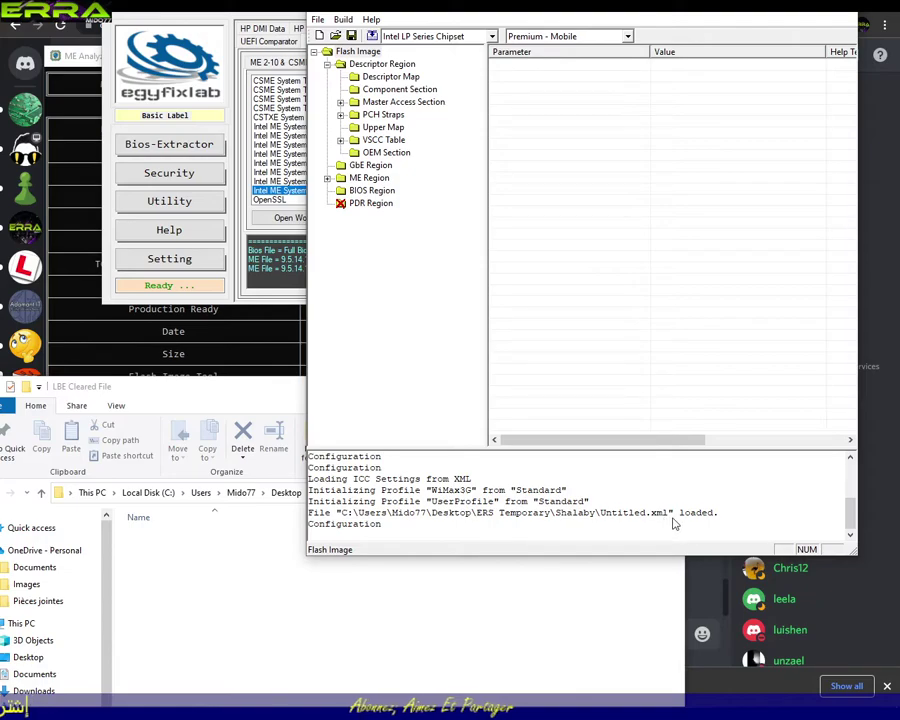
Run Build > Build Image and accept the Boot Guard profile warning to produce outimage.bin and outimage.map.
{"action": "left_click", "coordinate": [344, 21]}
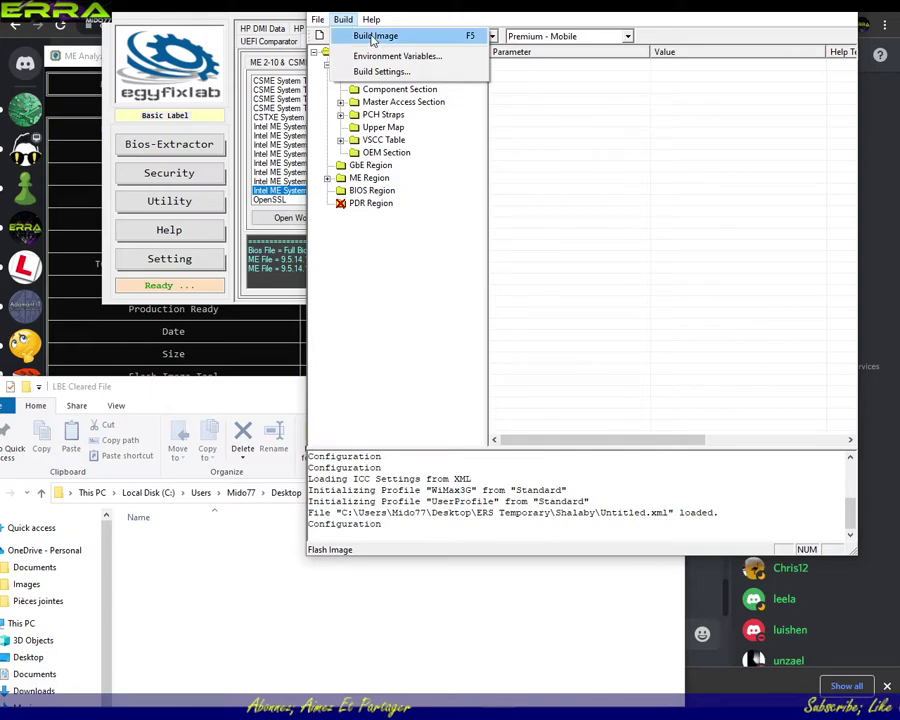
{"action": "left_click", "coordinate": [391, 38]}
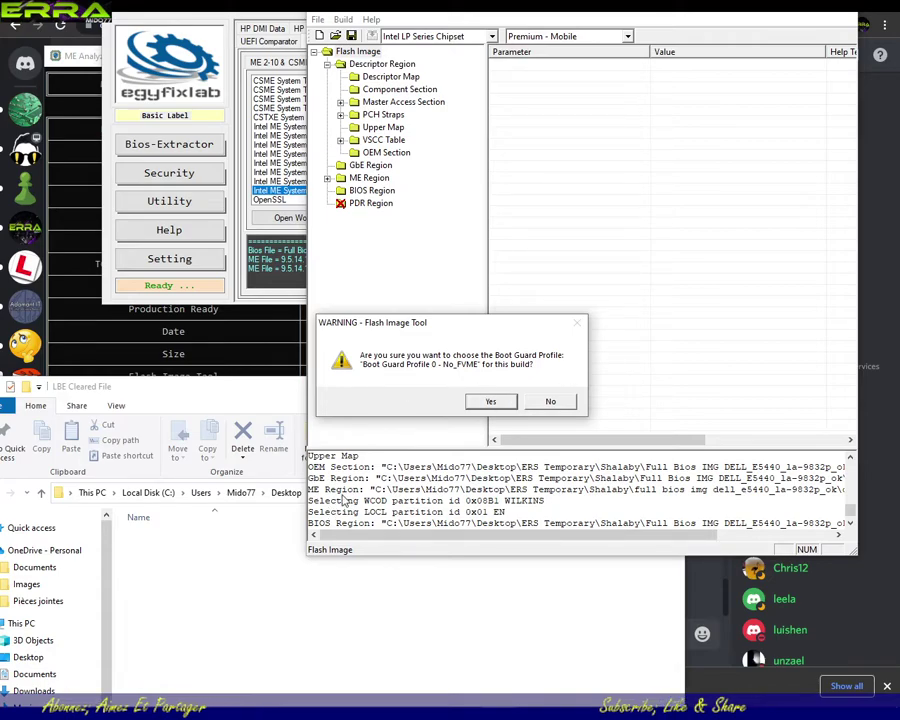
{"action": "left_click", "coordinate": [486, 404]}
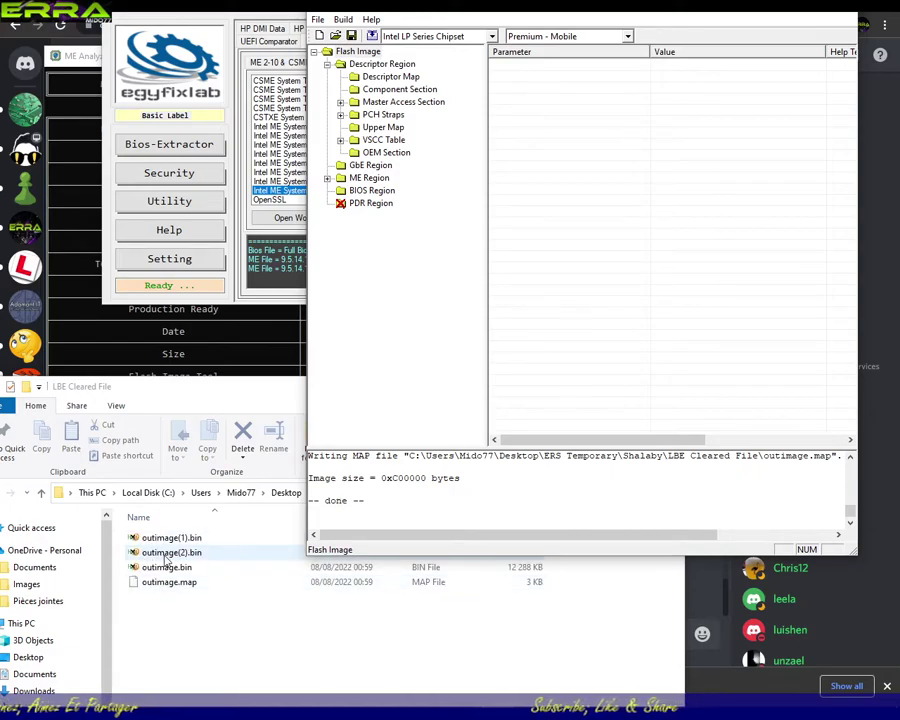
Move the LBE Cleared File Explorer window to the upper right and bring Discord back into view.
{"action": "mouse_move", "coordinate": [170, 714]}
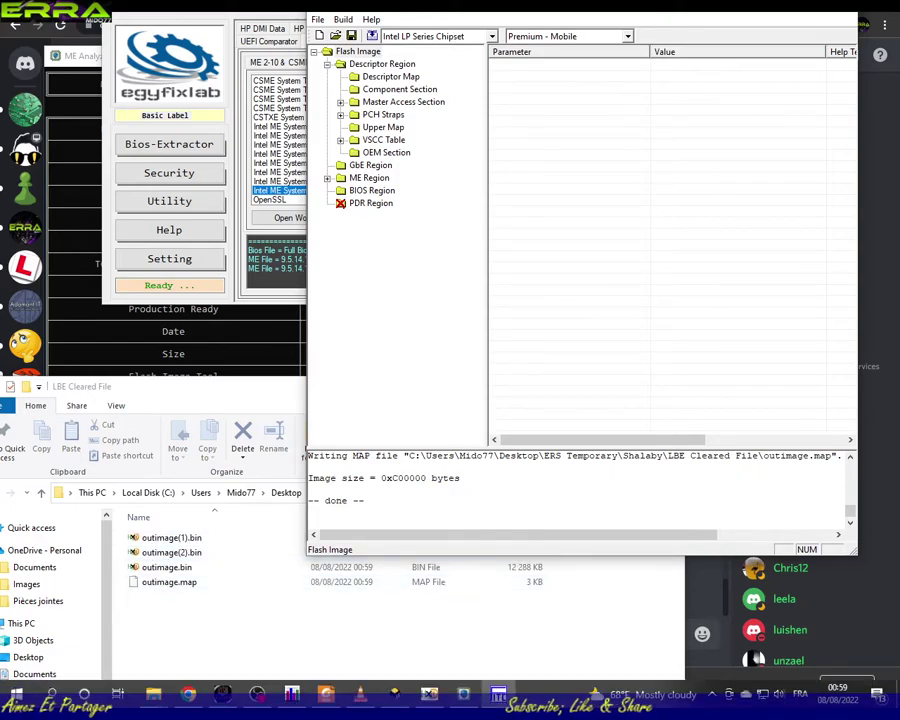
{"action": "left_click", "coordinate": [188, 693]}
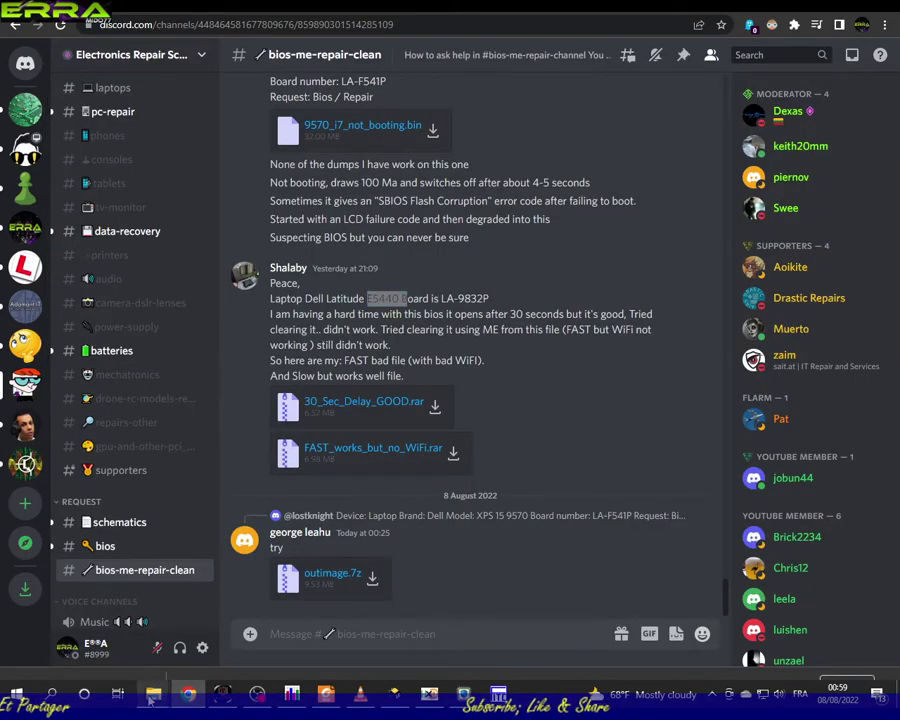
{"action": "mouse_move", "coordinate": [152, 697]}
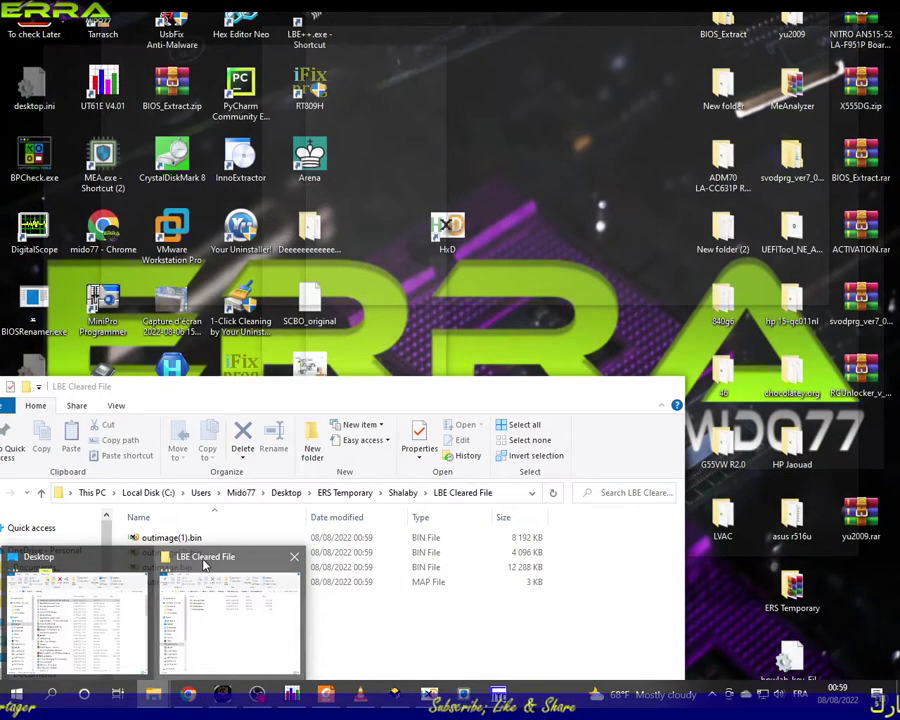
{"action": "left_click", "coordinate": [203, 565]}
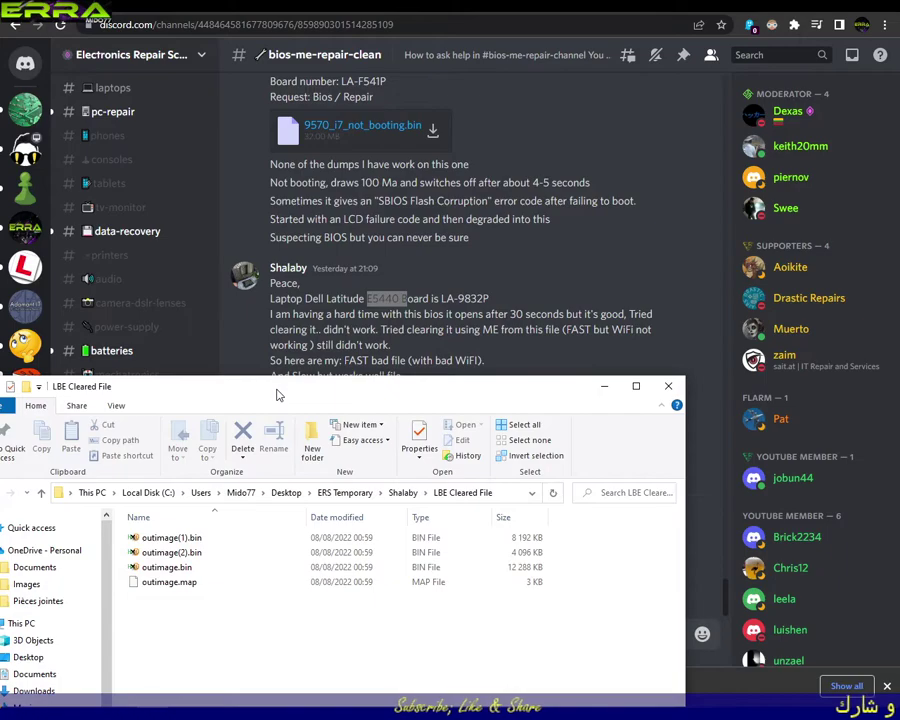
{"action": "mouse_move", "coordinate": [279, 395]}
{"action": "left_mouse_down"}
{"action": "mouse_move", "coordinate": [505, 188]}
{"action": "mouse_move", "coordinate": [562, 84]}
{"action": "mouse_move", "coordinate": [760, 70]}
{"action": "left_mouse_up"}
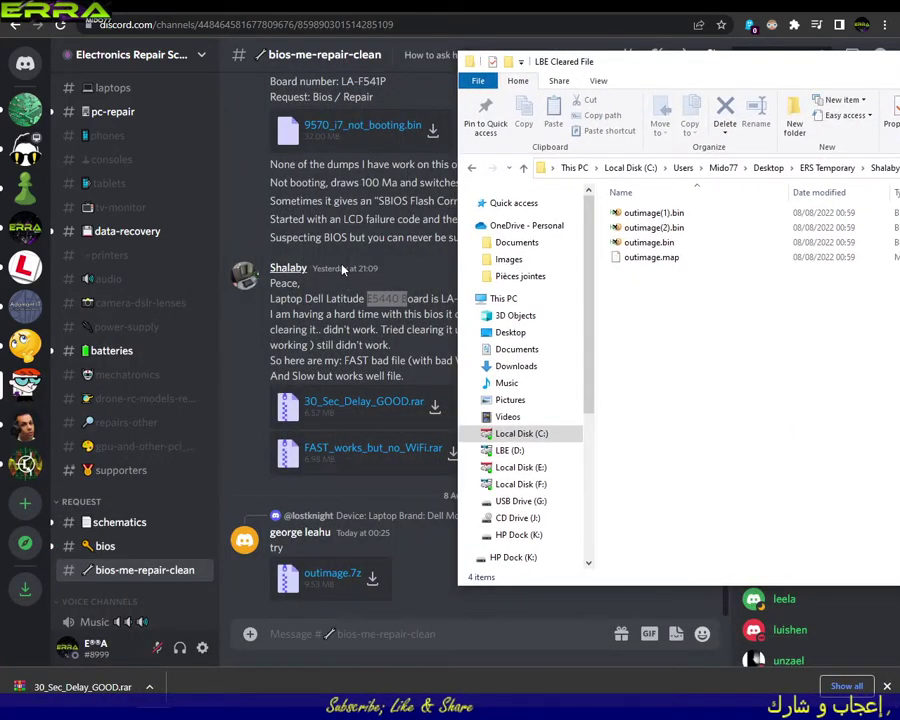
{"action": "left_click", "coordinate": [238, 346]}
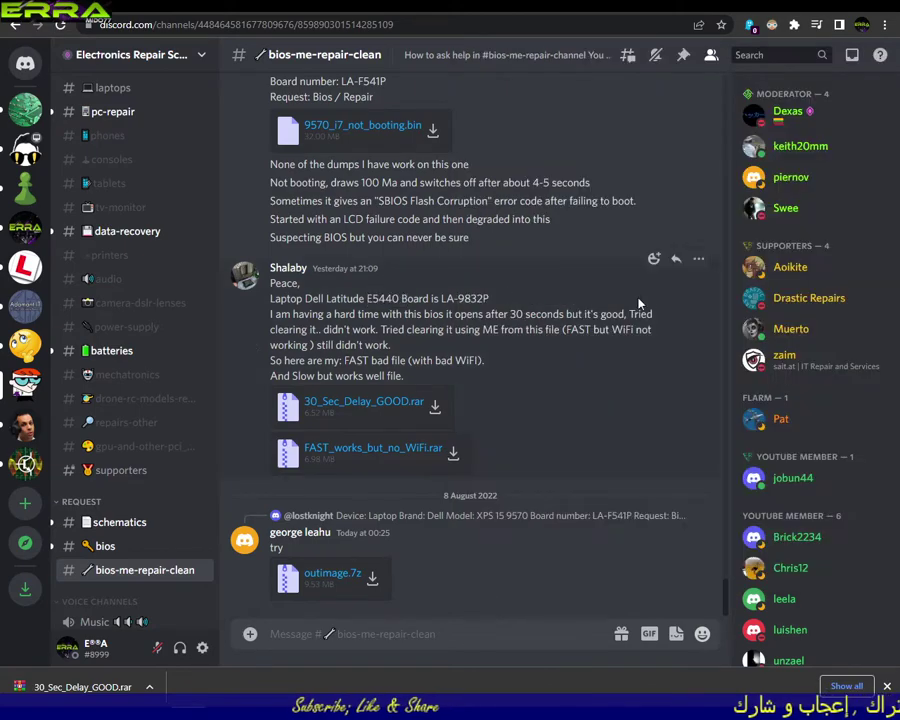
Reply 'Try these files', advising any service tag message be fixed in BIOS using the bottom-cover tag.
{"action": "left_click", "coordinate": [677, 264]}
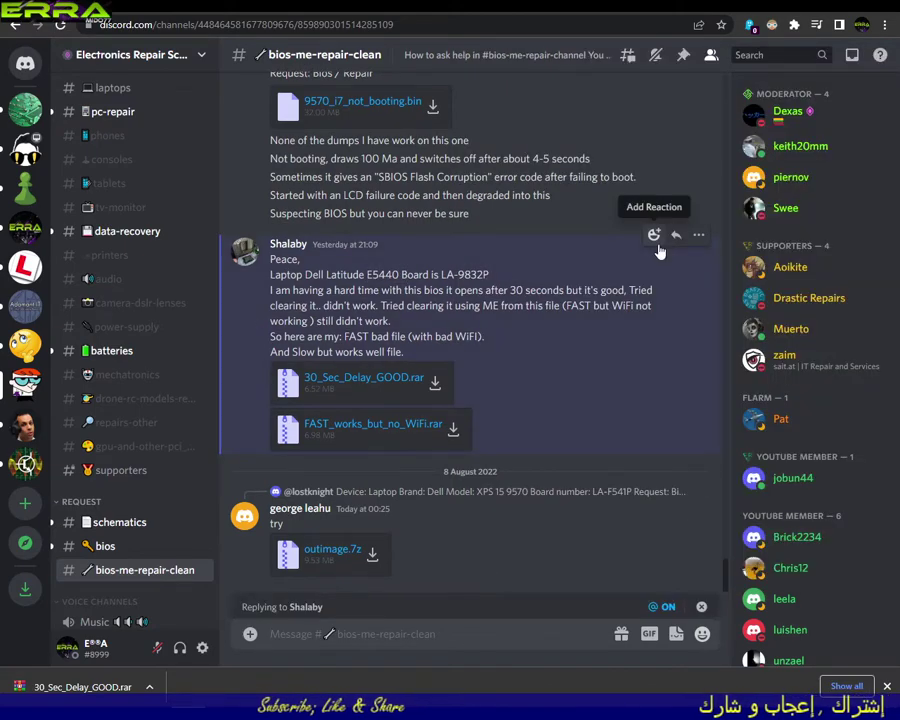
{"action": "type", "text": "Try t"}
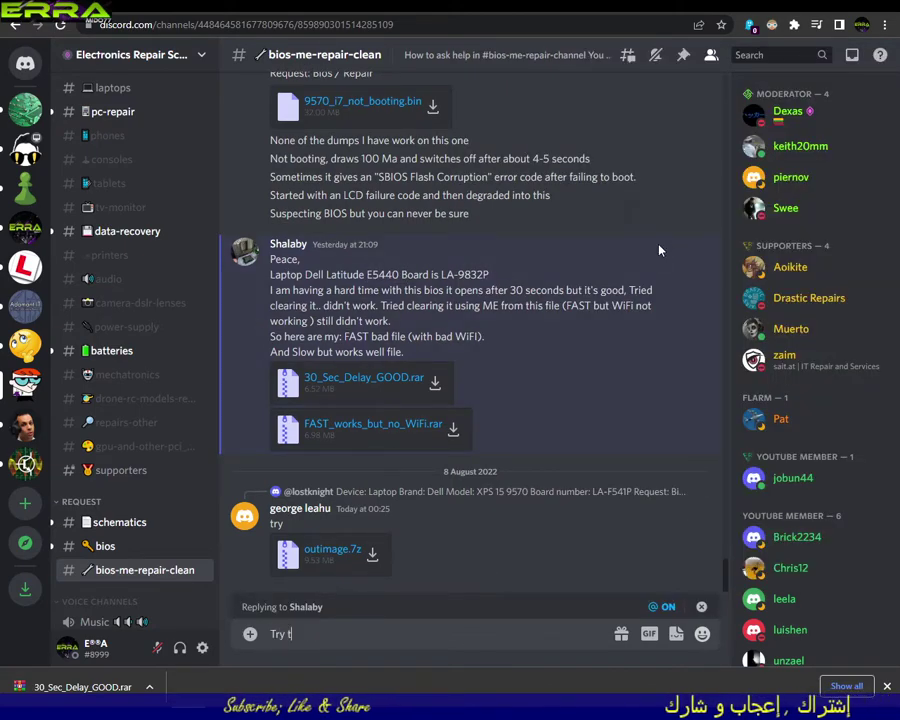
{"action": "type", "text": "hese fi"}
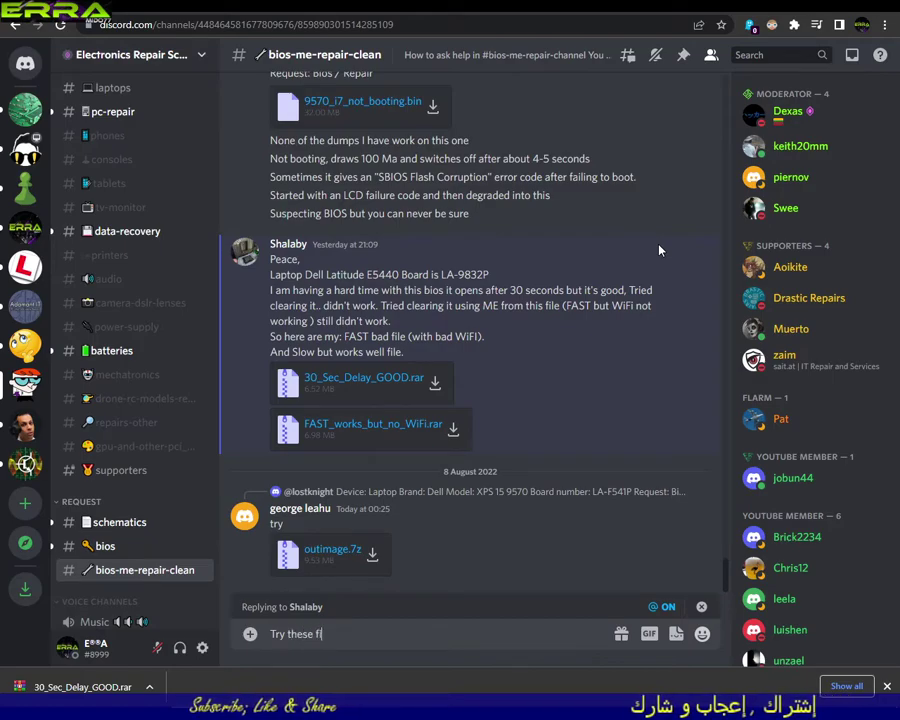
{"action": "type", "text": "les,"}
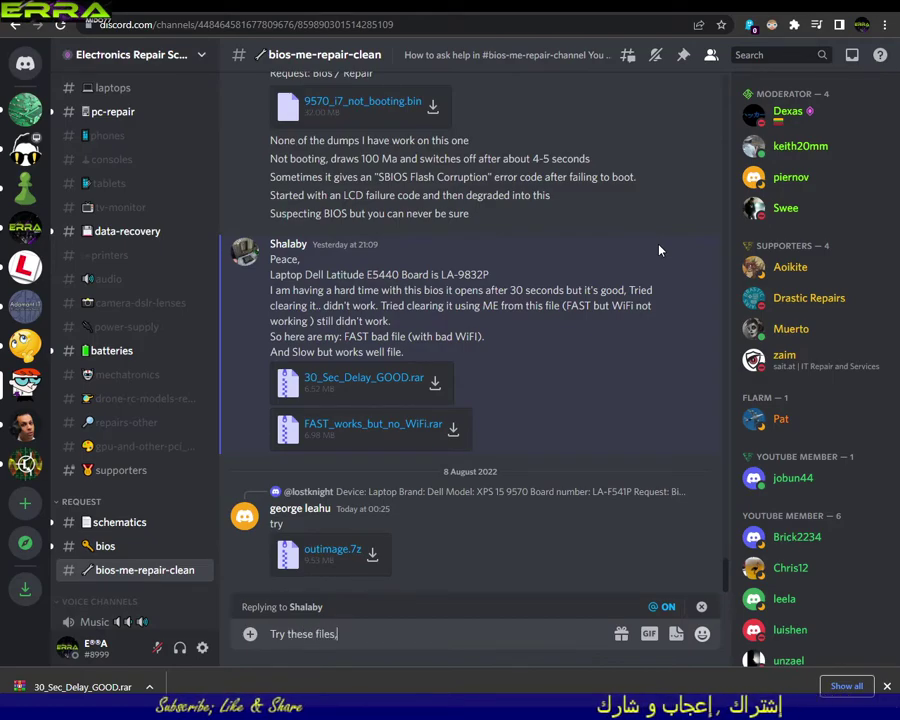
{"action": "type", "text": " for servu"}
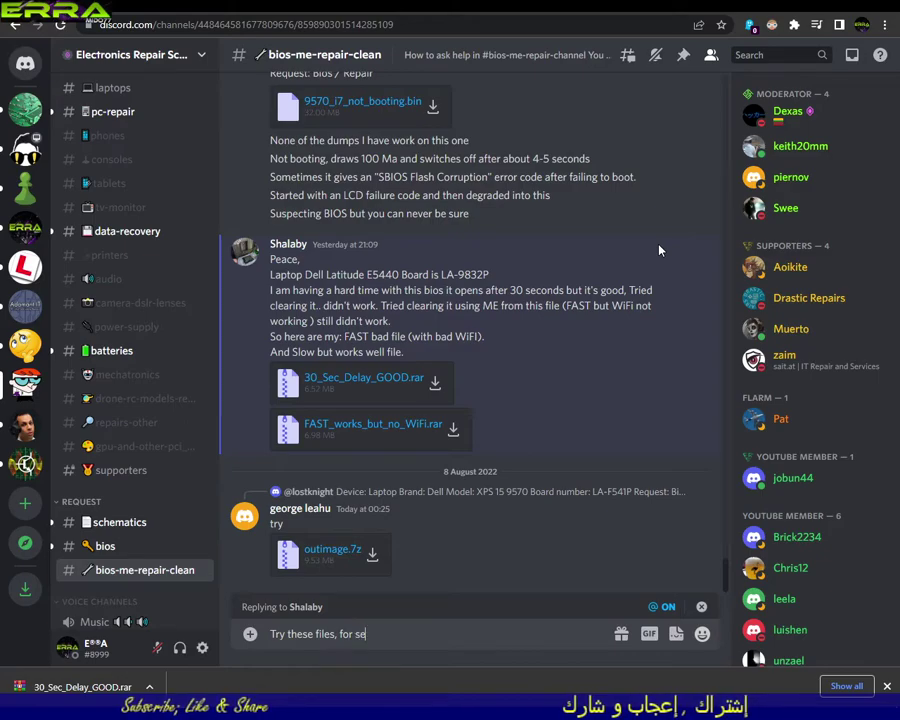
{"action": "key", "text": "BackSpace"}
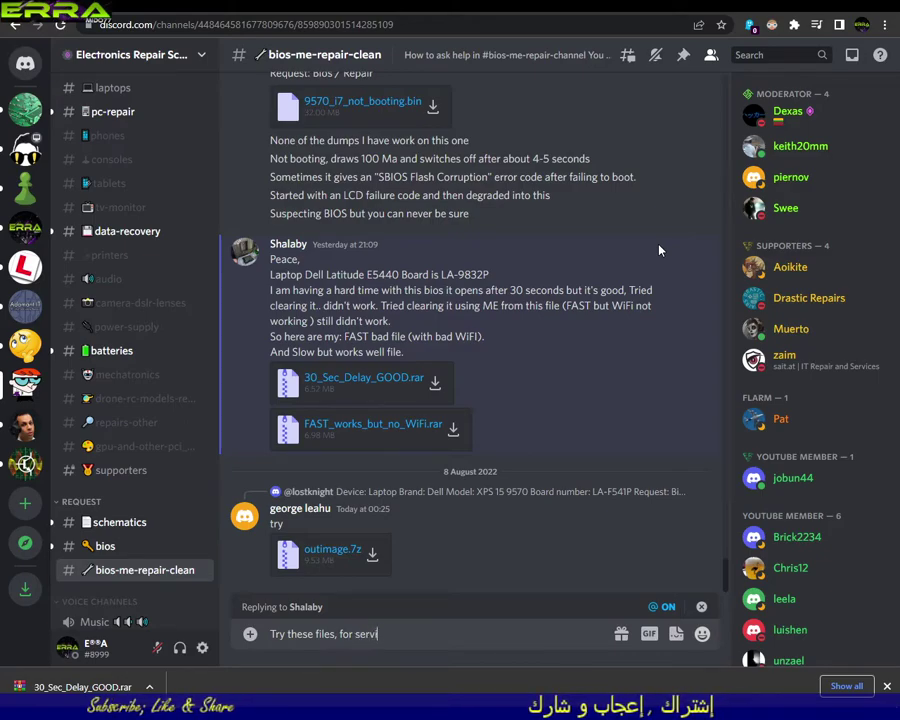
{"action": "type", "text": "ice tag if e"}
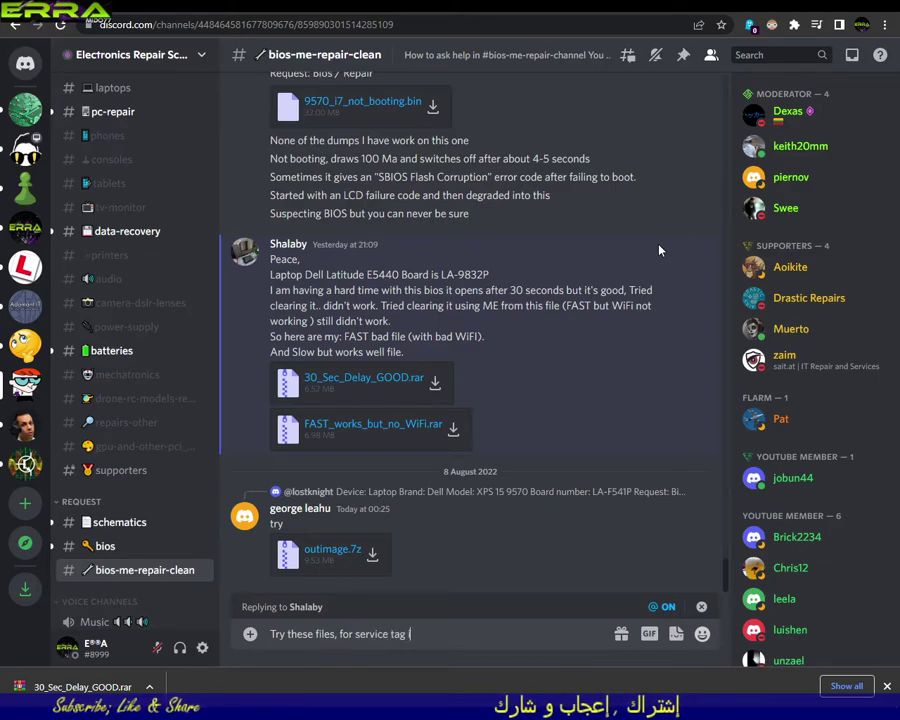
{"action": "type", "text": "ver you "}
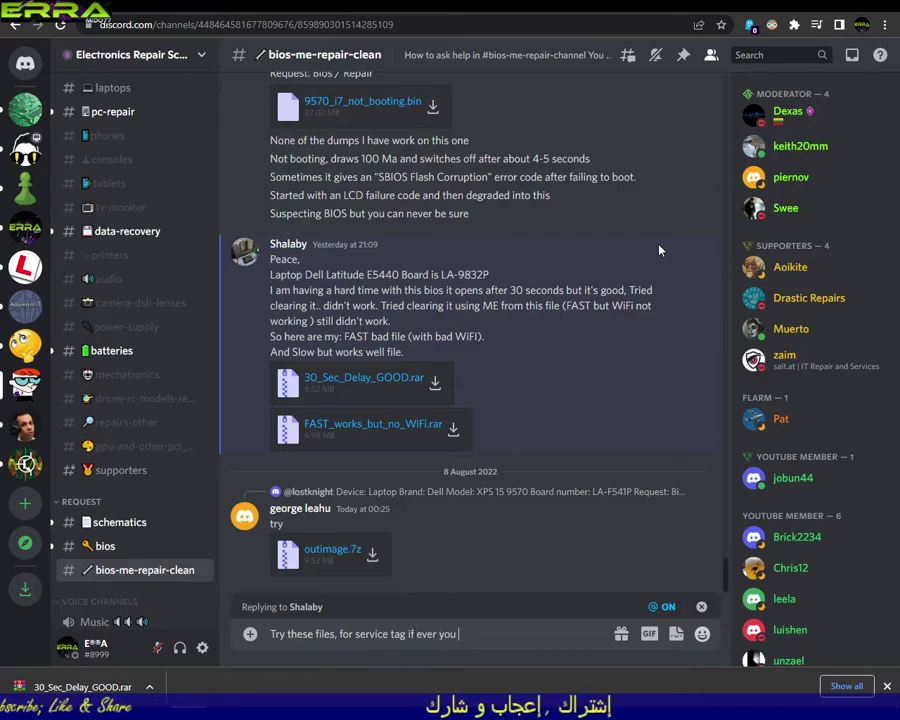
{"action": "type", "text": "got "}
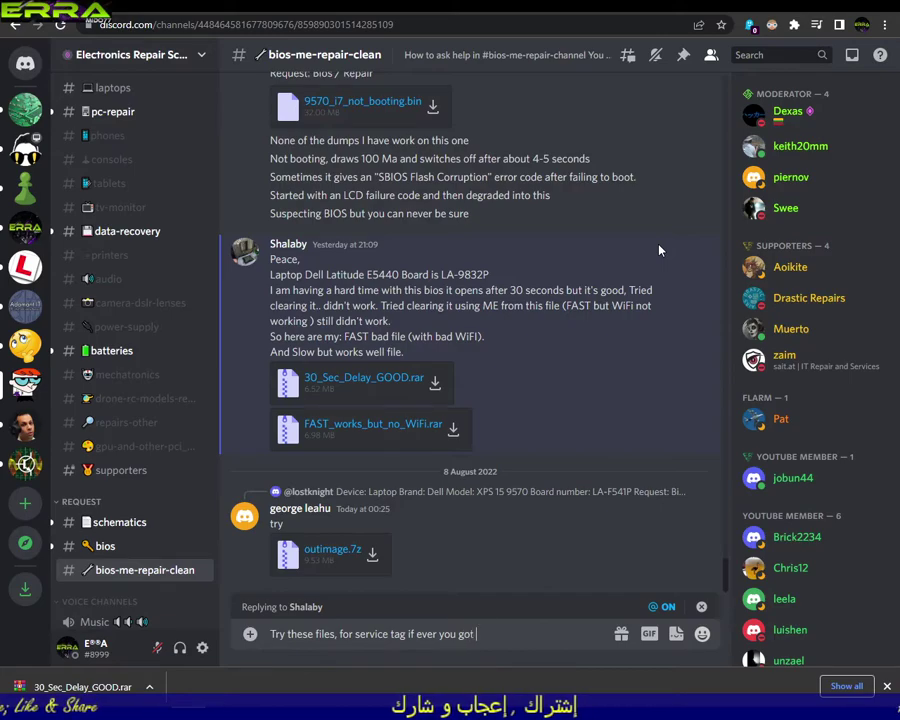
{"action": "type", "text": "a m"}
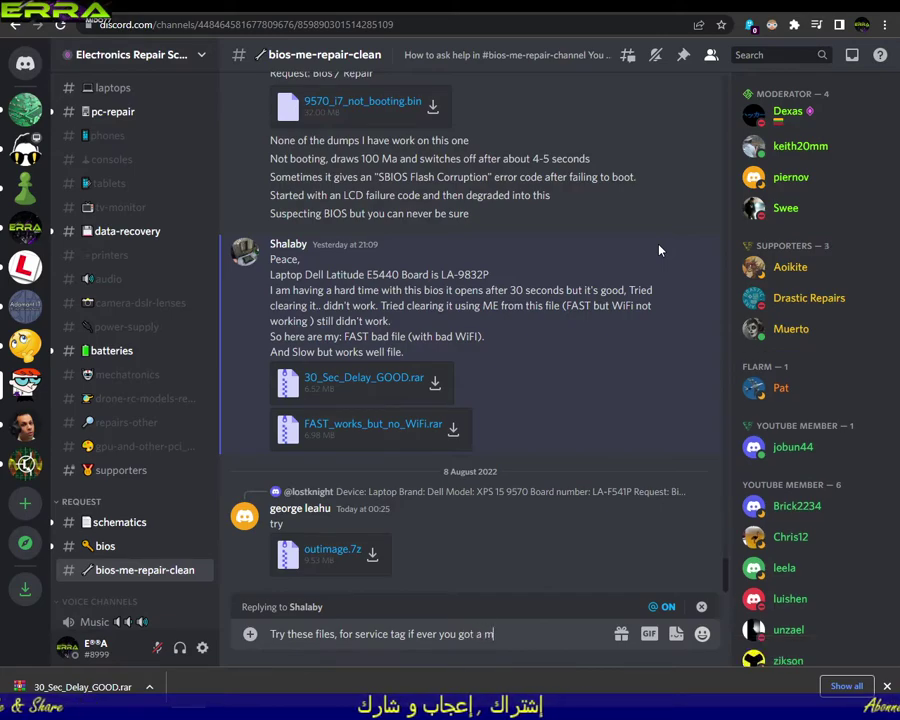
{"action": "type", "text": "essage ab"}
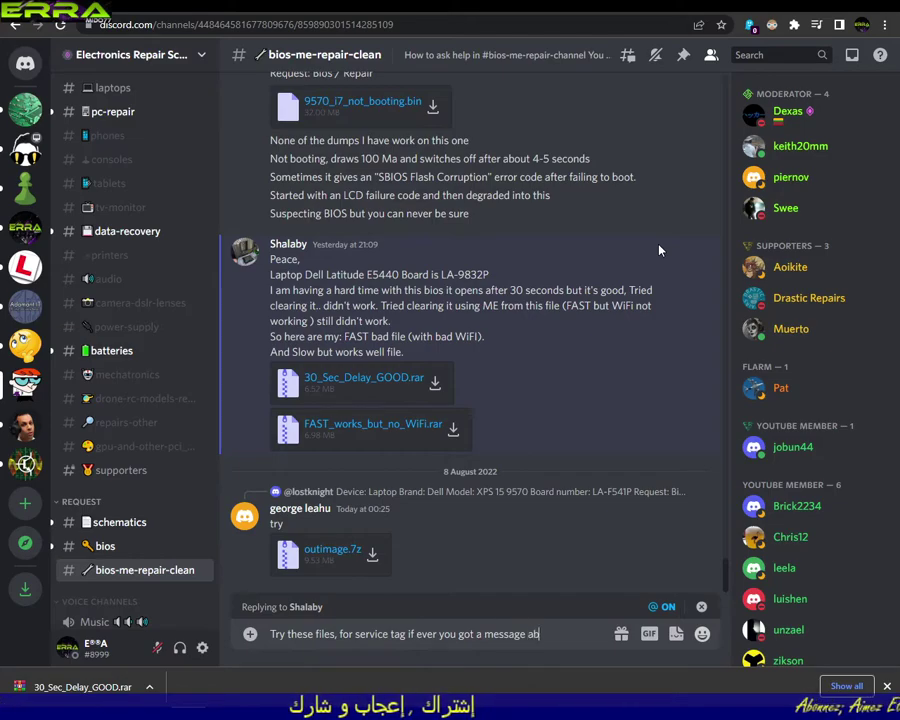
{"action": "type", "text": "out it"}
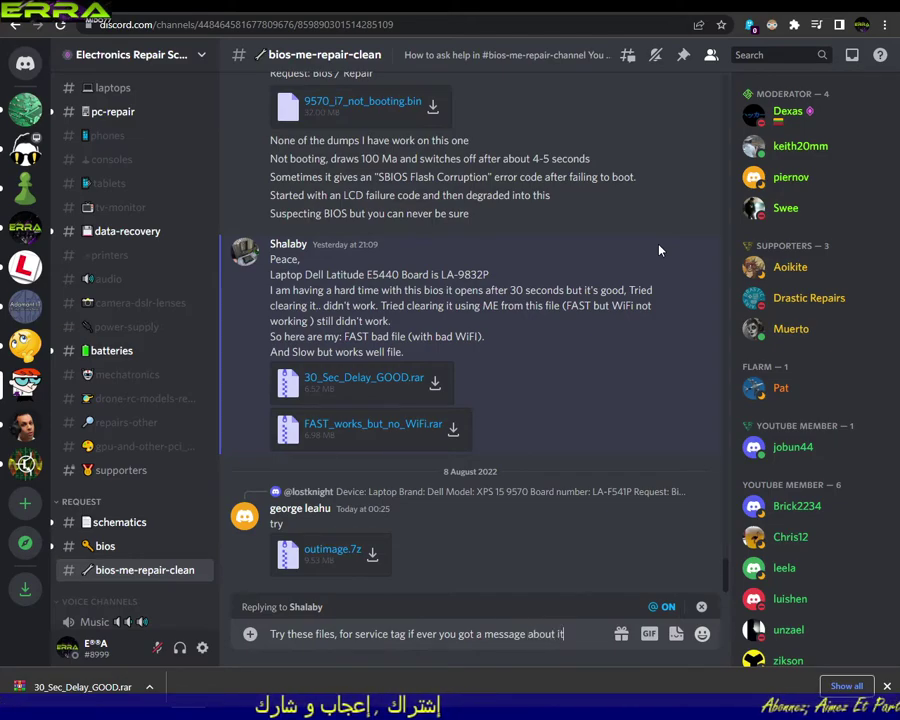
{"action": "type", "text": " you "}
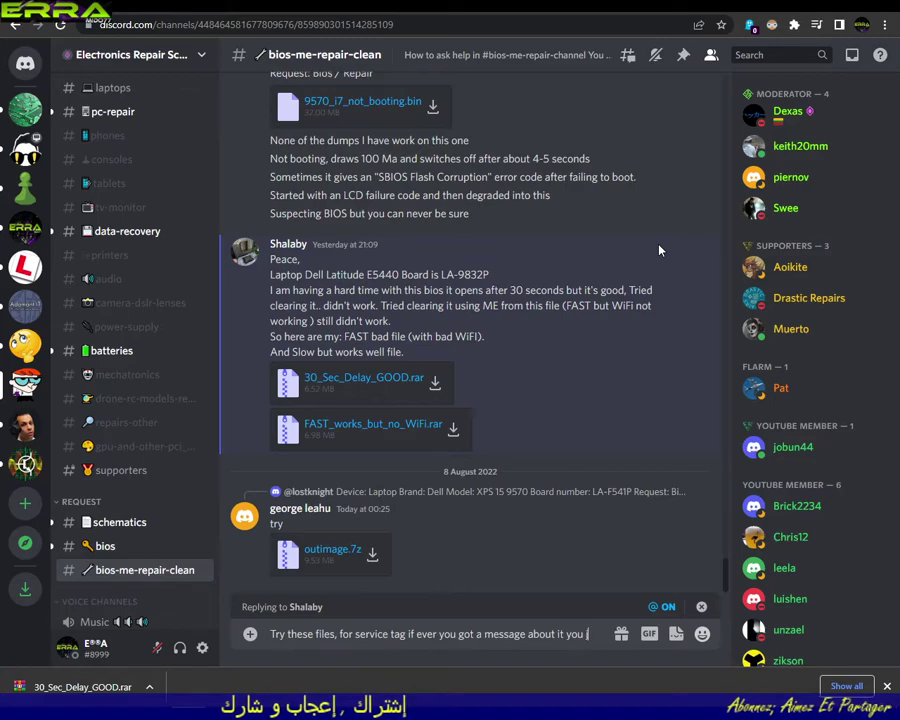
{"action": "type", "text": "just "}
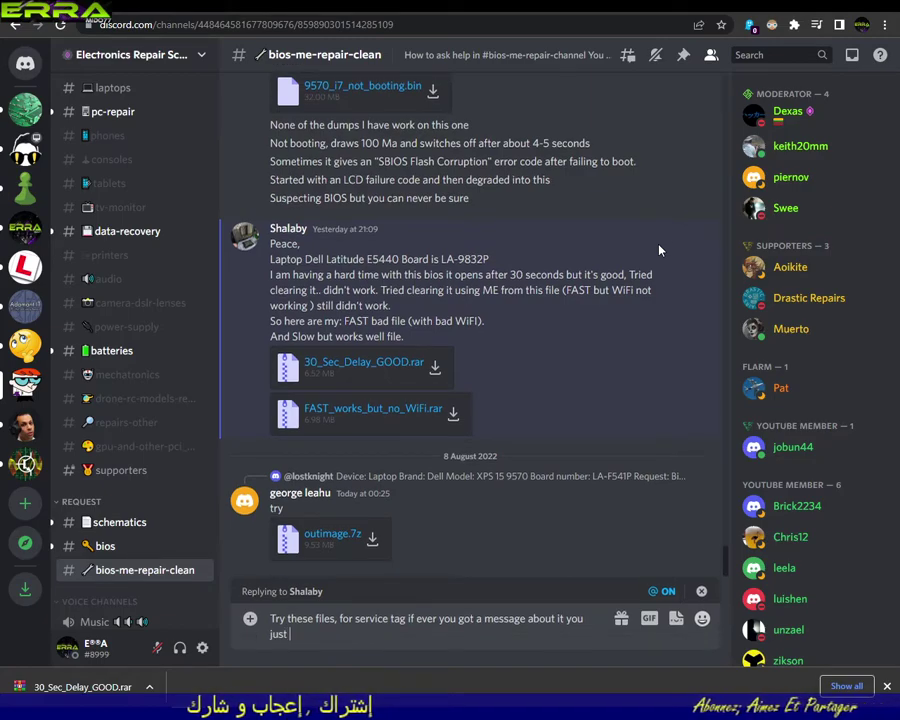
{"action": "type", "text": "fix "}
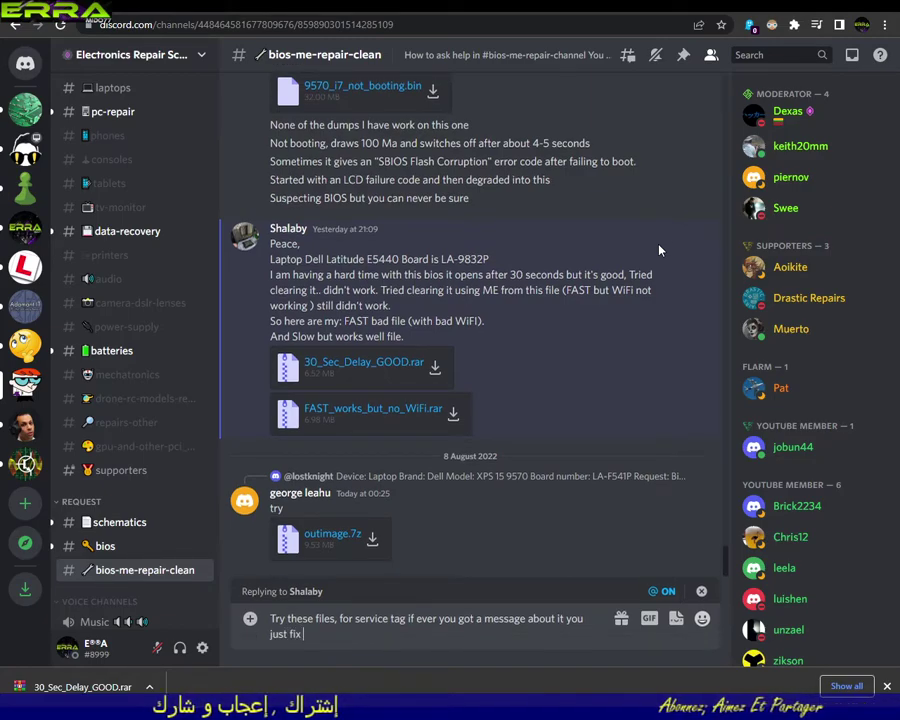
{"action": "type", "text": "it "}
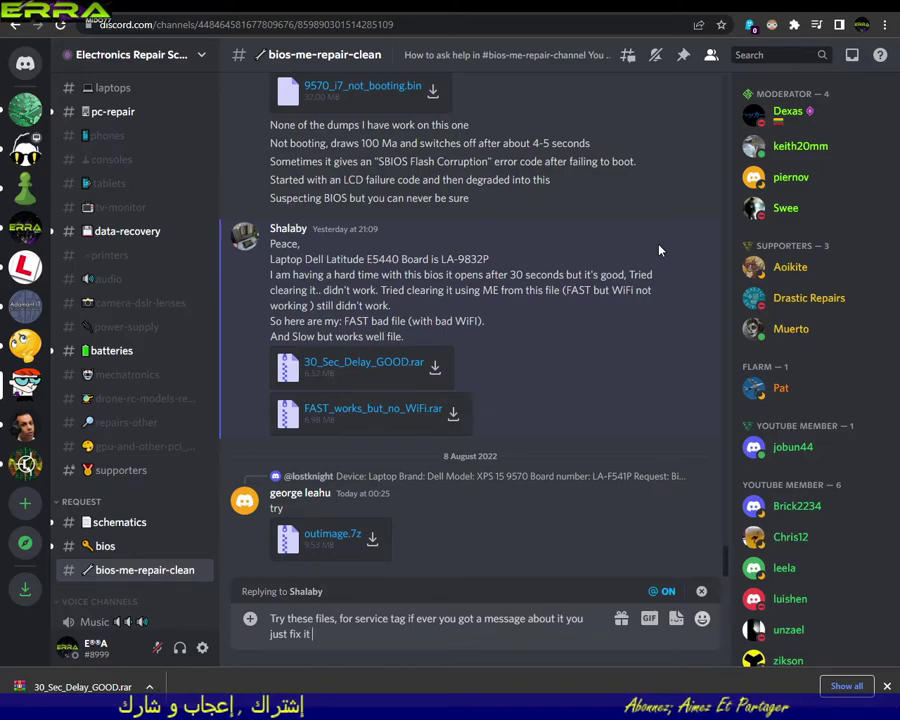
{"action": "type", "text": "d"}
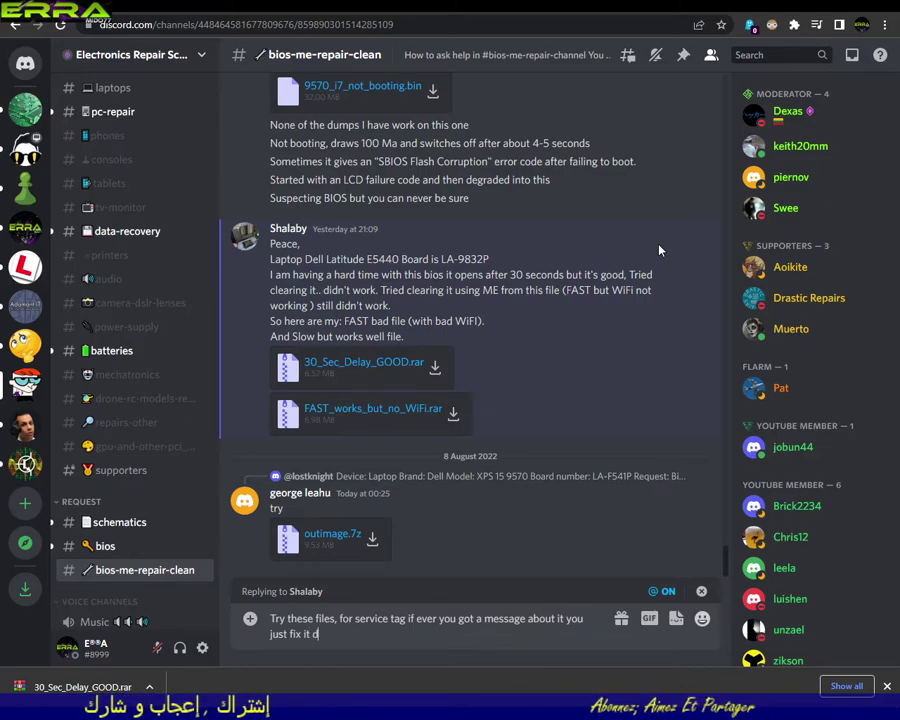
{"action": "type", "text": "irectl"}
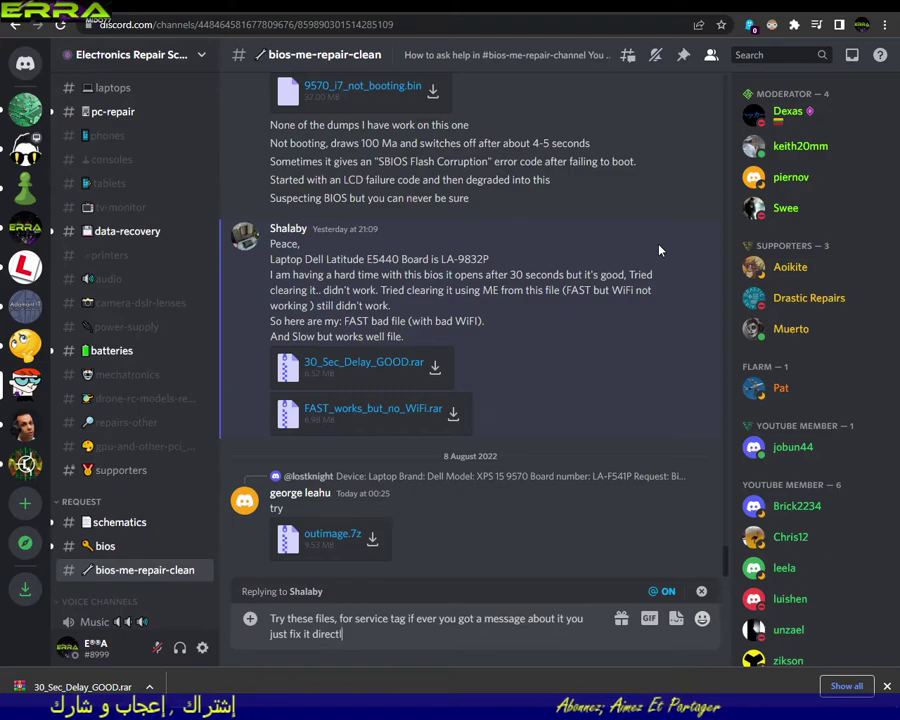
{"action": "type", "text": "y on th"}
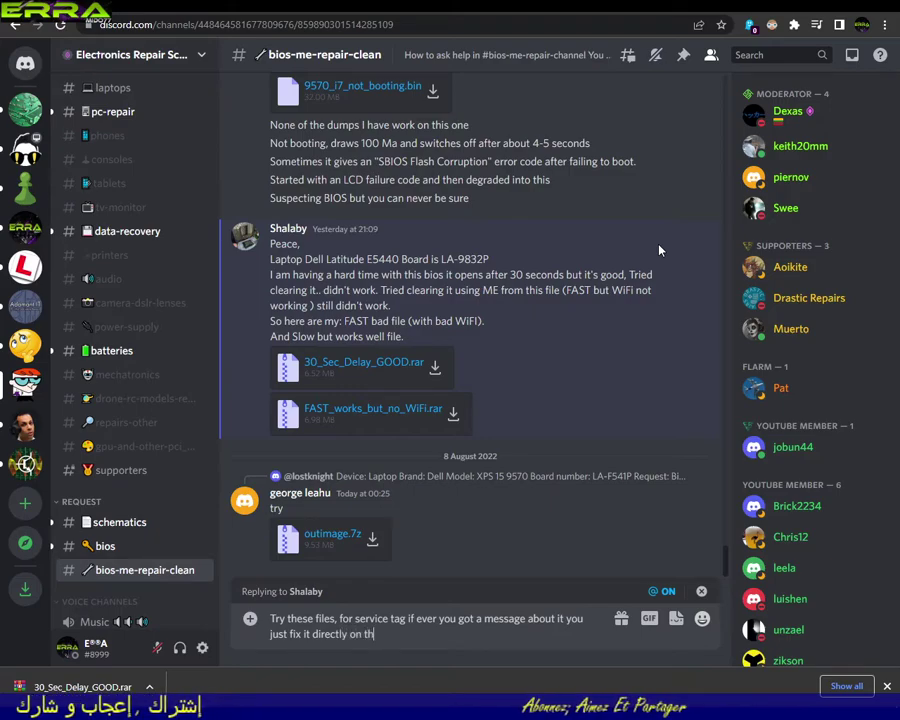
{"action": "type", "text": "e bios s"}
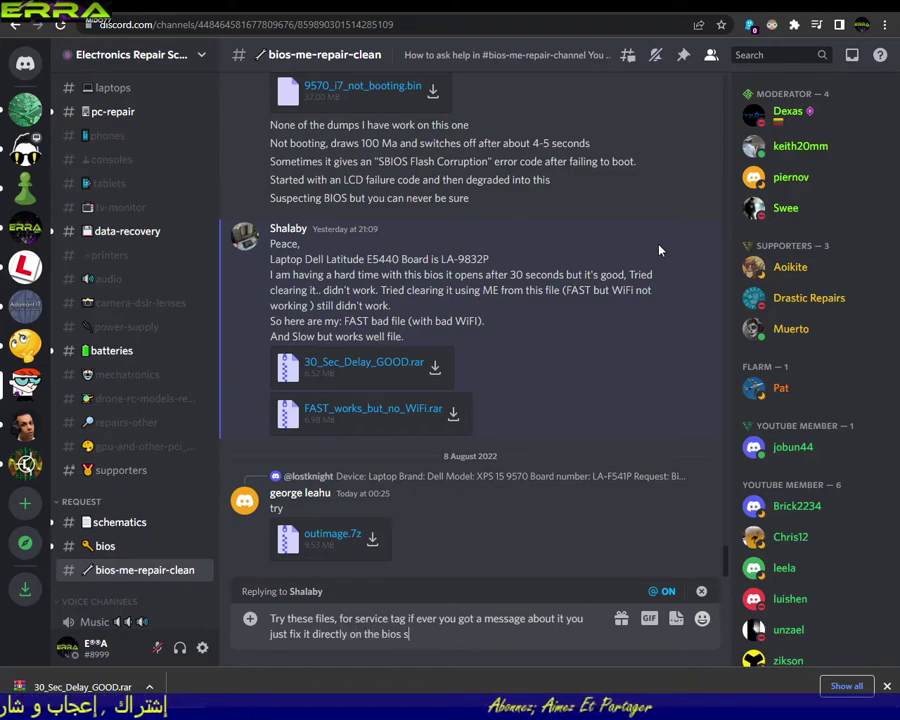
{"action": "type", "text": "ettings using the service tag"}
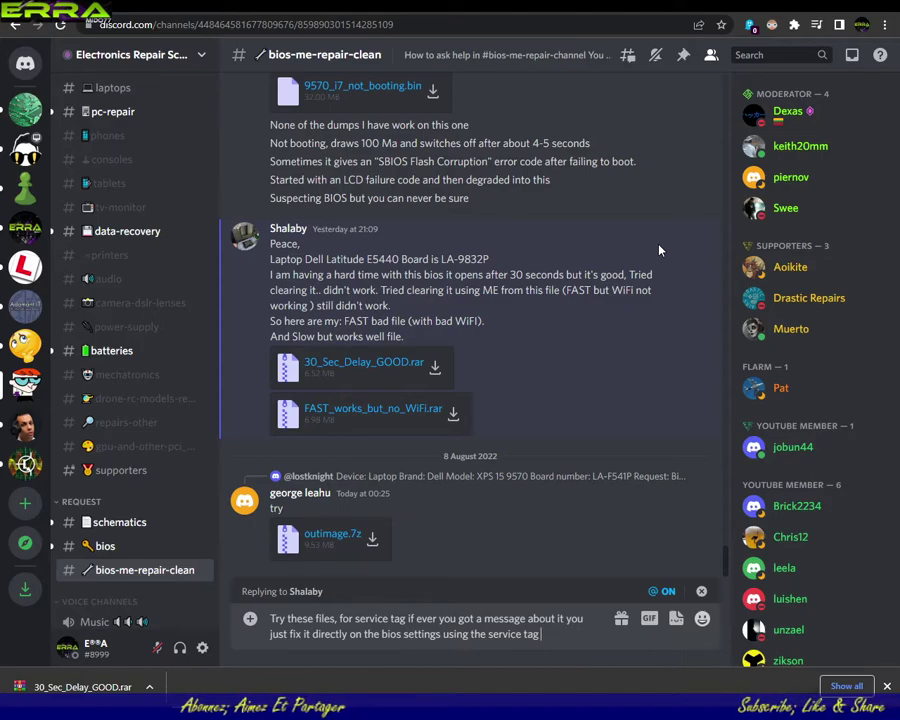
{"action": "type", "text": "written"}
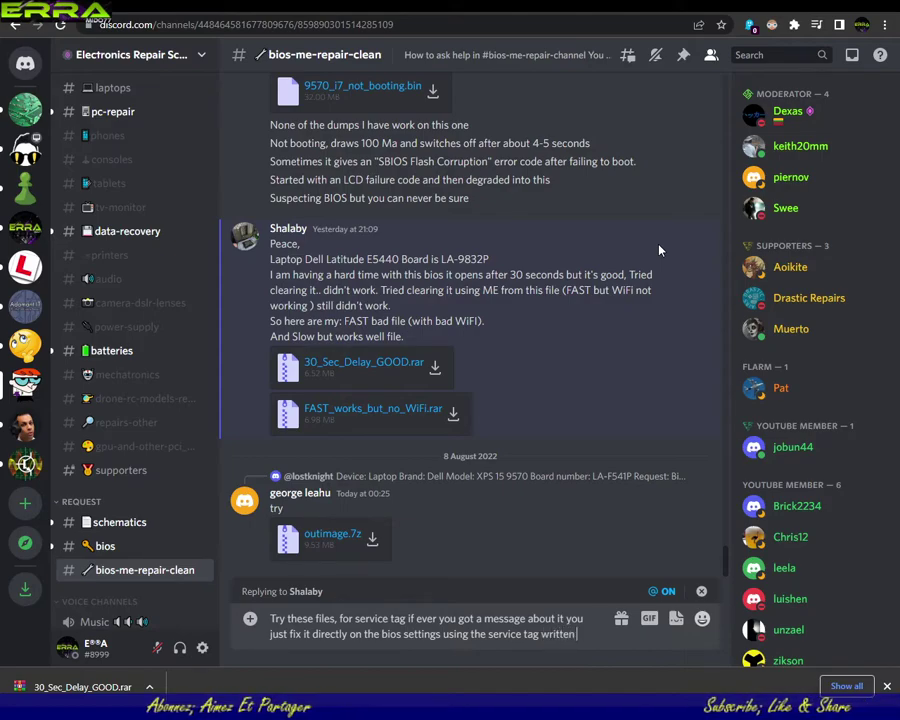
{"action": "type", "text": " at the"}
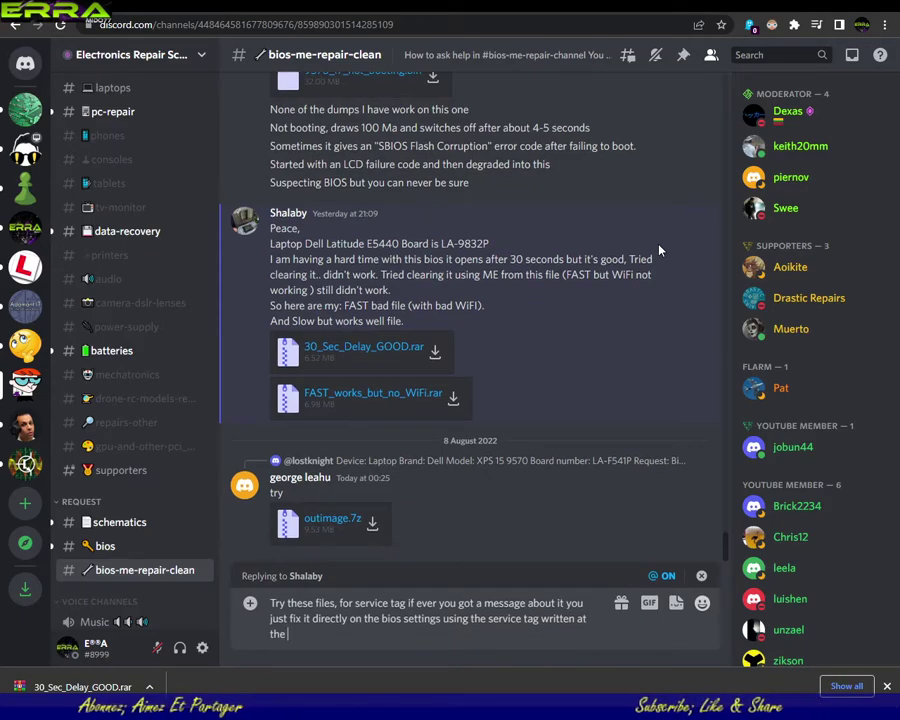
{"action": "type", "text": " botto"}
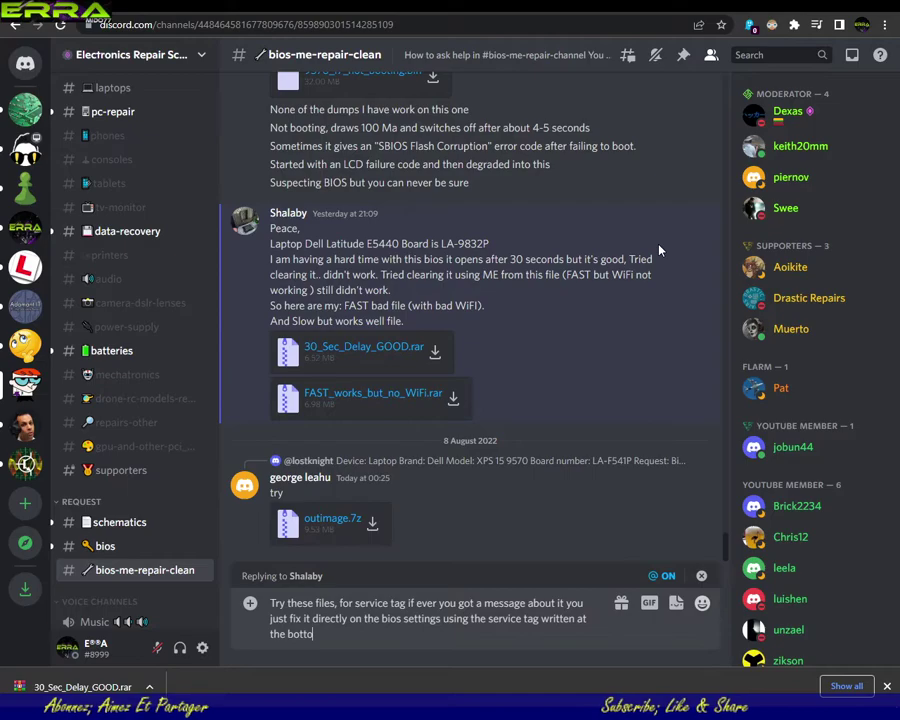
{"action": "type", "text": "m cover of the laptop"}
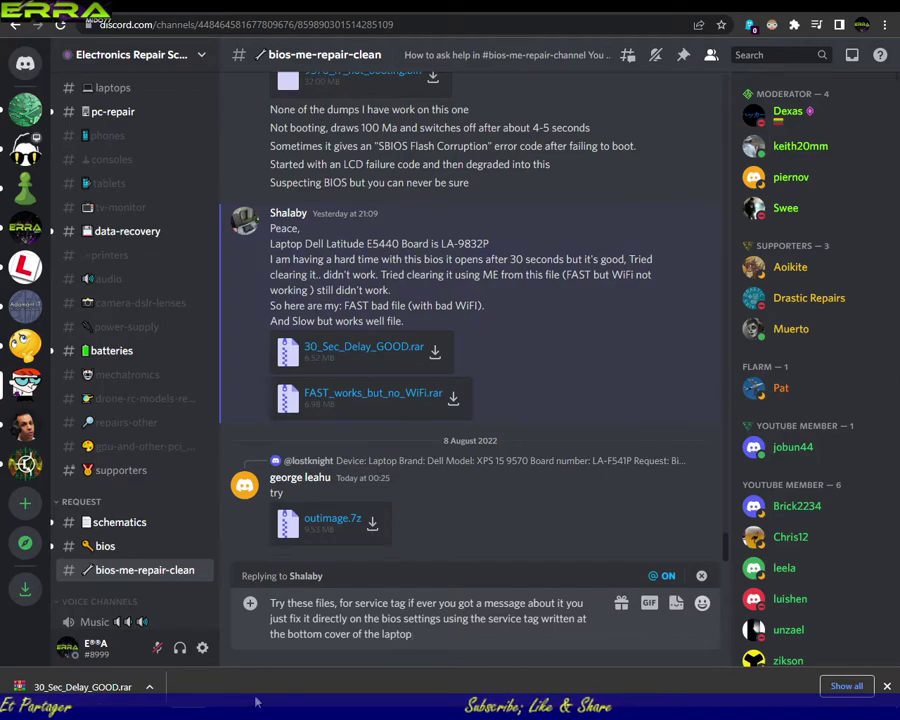
Attach outimage(1).bin and outimage(2).bin to the reply, send it, then switch to the YouTube tab.
{"action": "mouse_move", "coordinate": [82, 700]}
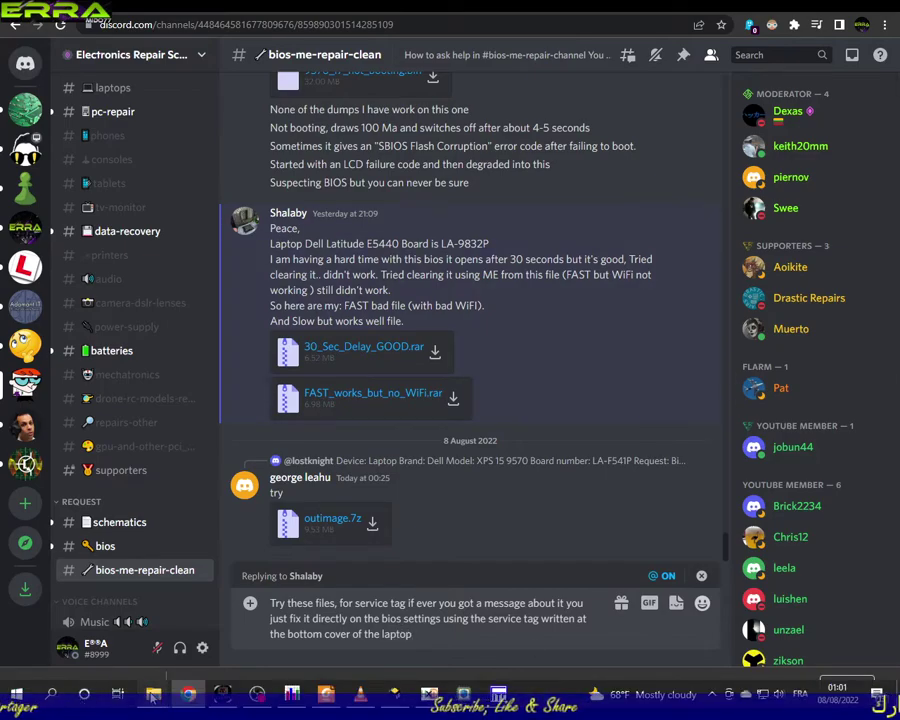
{"action": "mouse_move", "coordinate": [153, 694]}
{"action": "left_click", "coordinate": [230, 620]}
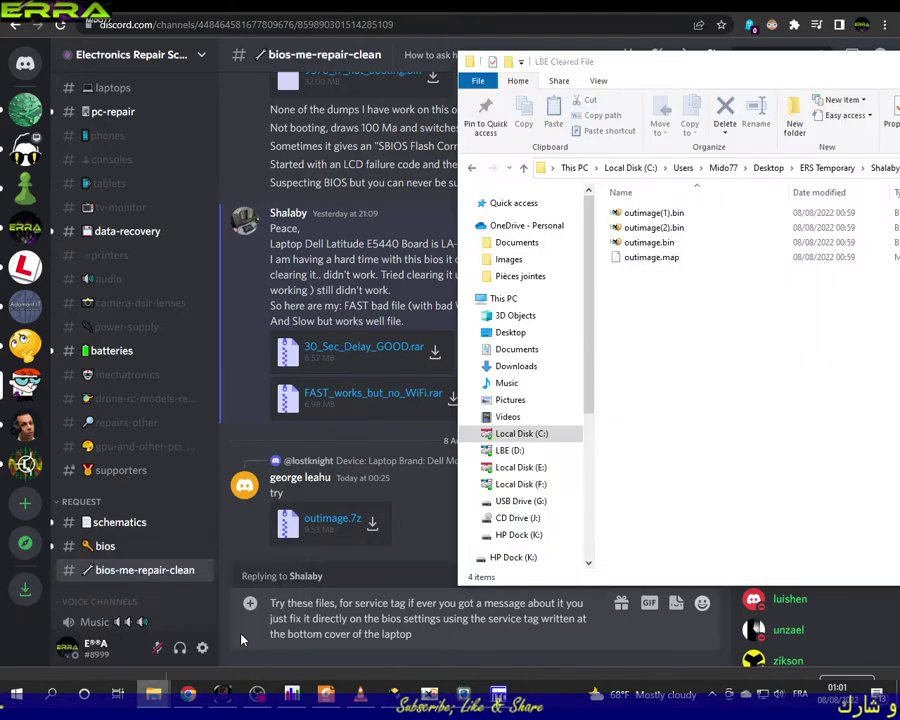
{"action": "left_click", "coordinate": [676, 213]}
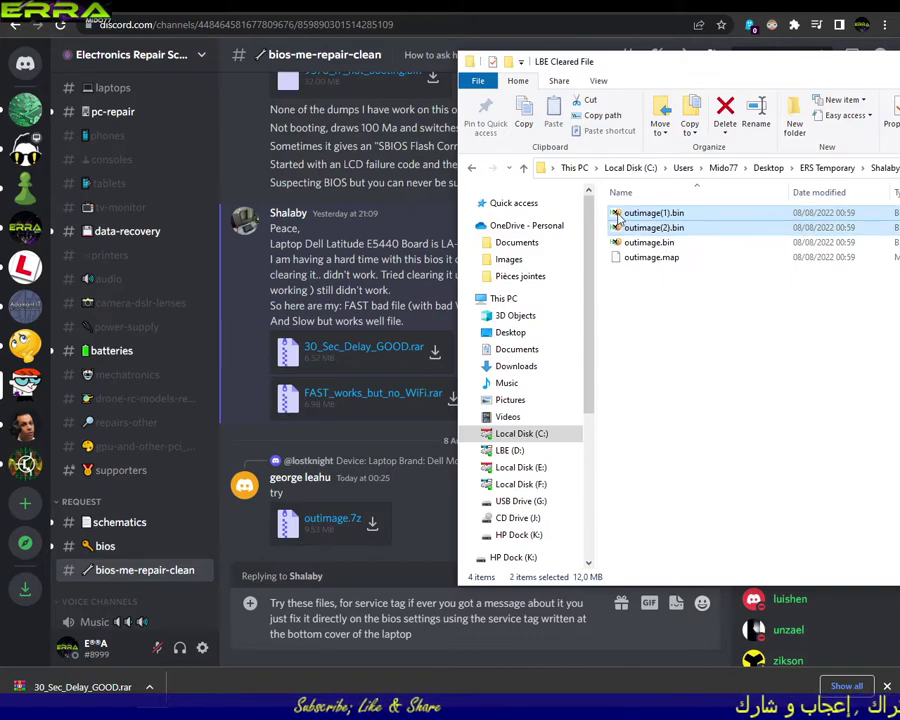
{"action": "mouse_move", "coordinate": [620, 218]}
{"action": "left_mouse_down"}
{"action": "mouse_move", "coordinate": [366, 567]}
{"action": "mouse_move", "coordinate": [355, 607]}
{"action": "mouse_move", "coordinate": [450, 500]}
{"action": "left_mouse_up"}
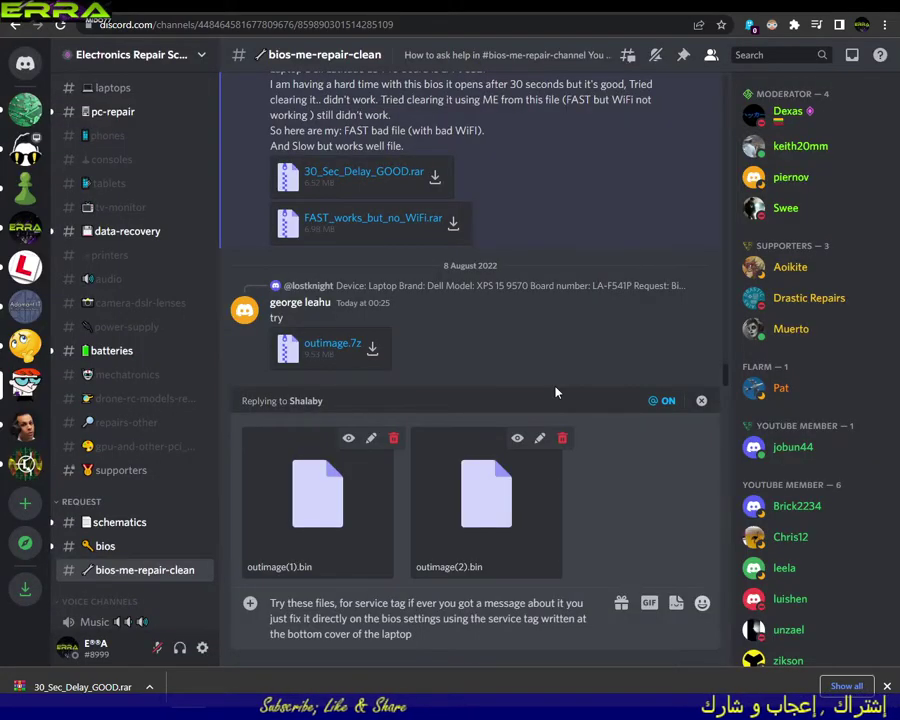
{"action": "key", "text": "Return"}
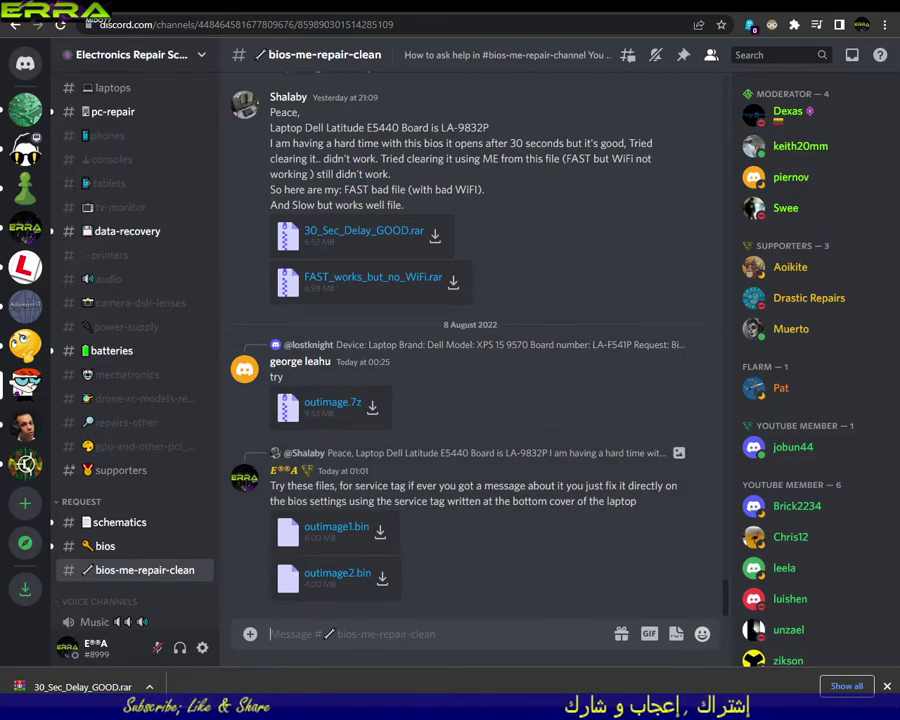
{"action": "left_click", "coordinate": [260, 5]}
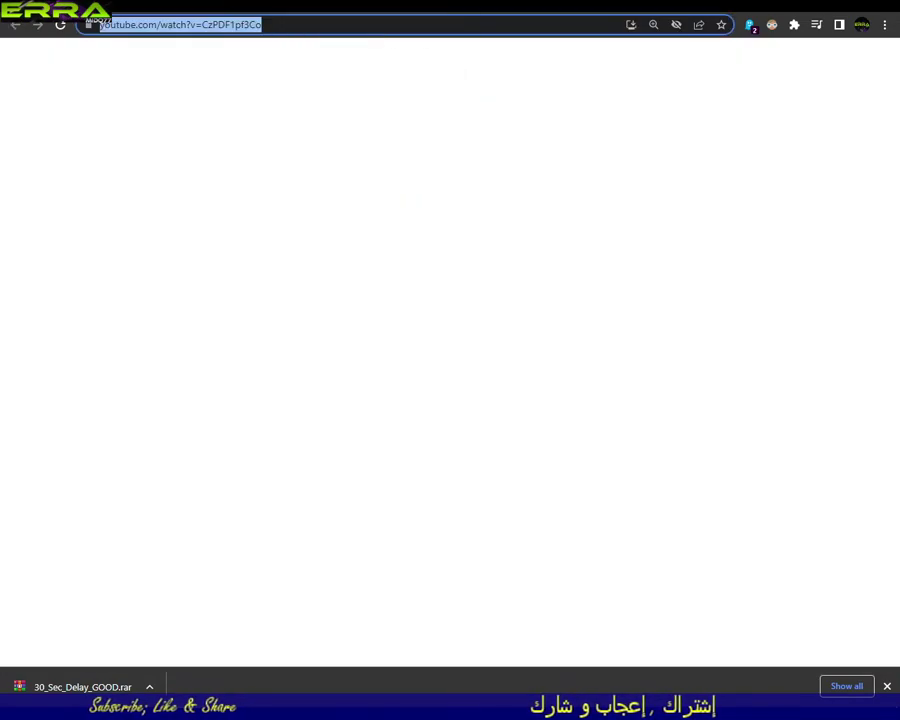